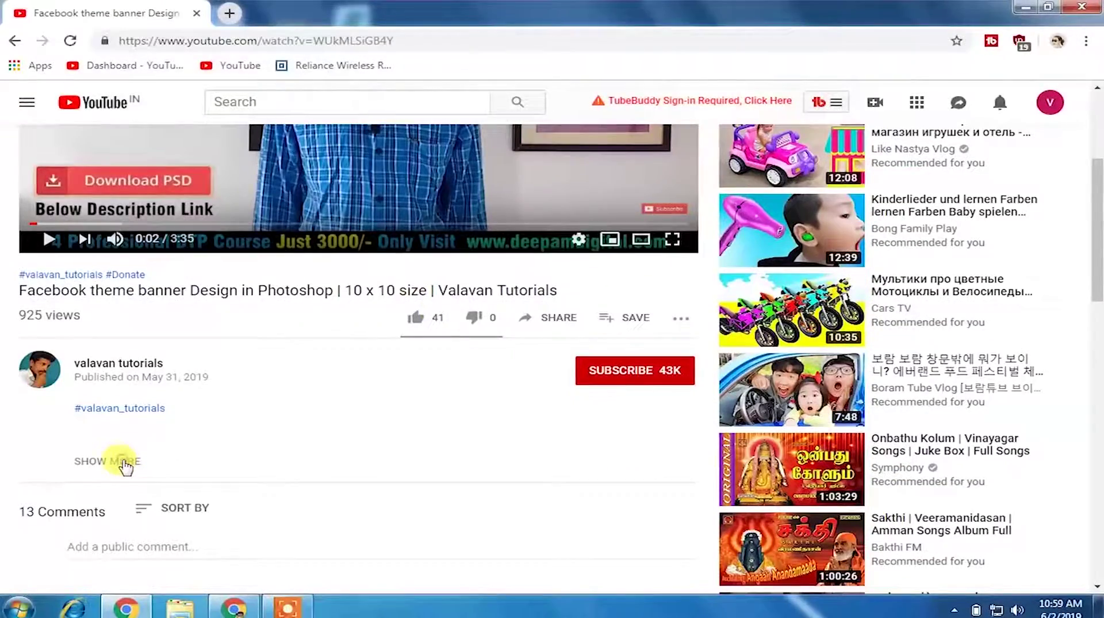
Expand the tutorial video's description and scroll through its course and download links.
{"action": "left_click", "coordinate": [124, 463]}
{"action": "scroll", "coordinate": [268, 427], "scroll_direction": "down", "scroll_amount": 3}
{"action": "scroll", "coordinate": [247, 414], "scroll_direction": "down", "scroll_amount": 1}
{"action": "scroll", "coordinate": [180, 406], "scroll_direction": "down", "scroll_amount": 1}
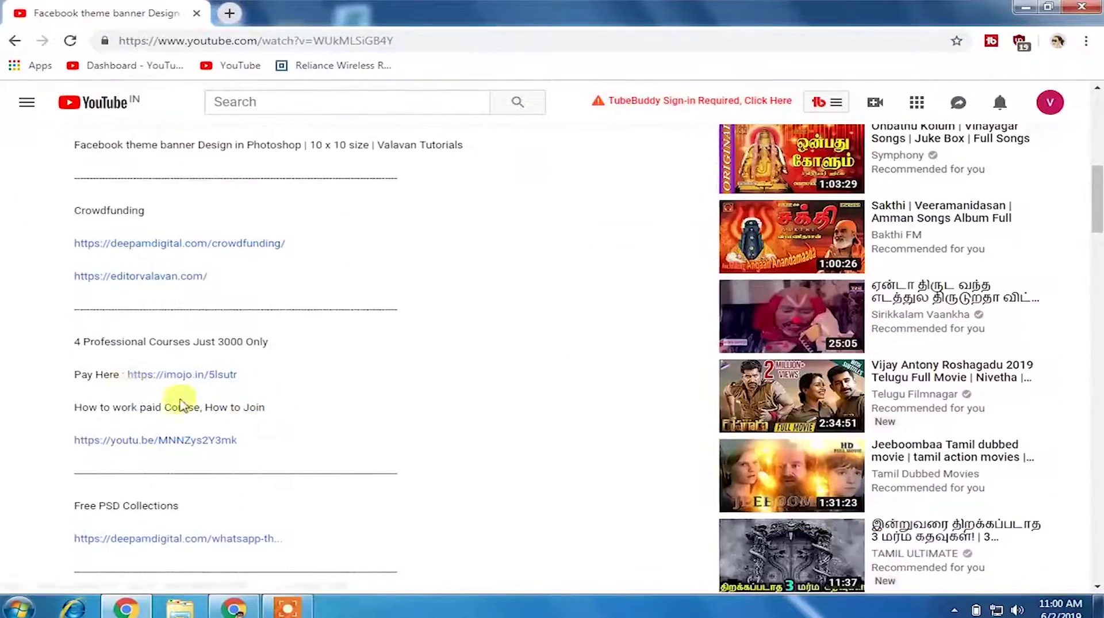
{"action": "scroll", "coordinate": [180, 406], "scroll_direction": "down", "scroll_amount": 3}
{"action": "scroll", "coordinate": [155, 402], "scroll_direction": "down", "scroll_amount": 2}
{"action": "scroll", "coordinate": [148, 402], "scroll_direction": "down", "scroll_amount": 1}
{"action": "scroll", "coordinate": [158, 410], "scroll_direction": "down", "scroll_amount": 1}
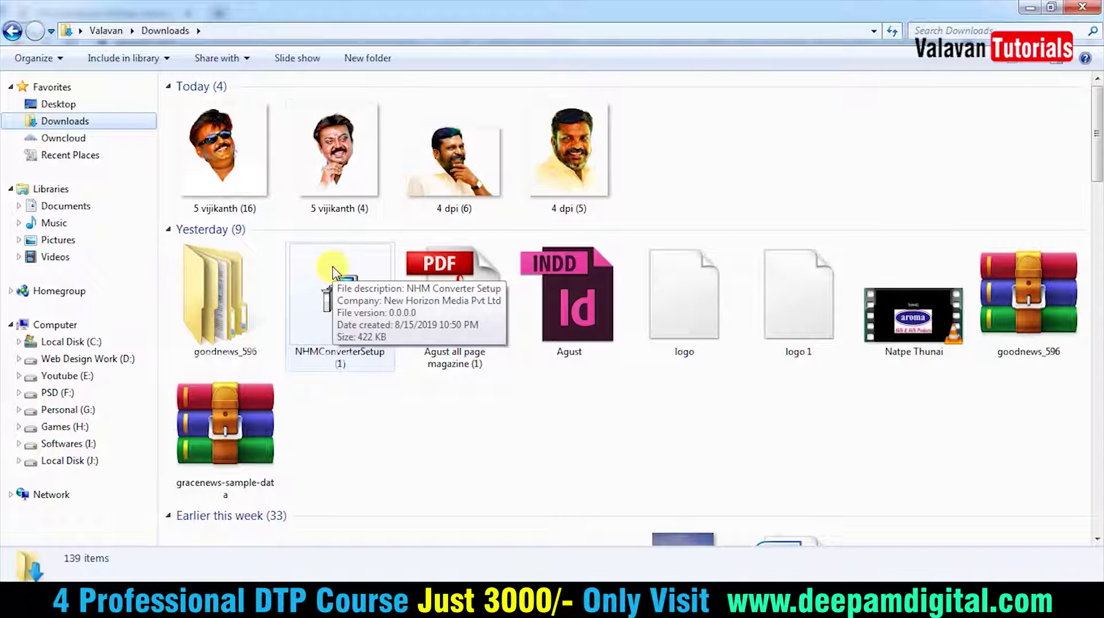
Check the details of the 5 vijikanth (4) and 4 dpi (5) files in Downloads.
{"action": "left_click", "coordinate": [683, 168]}
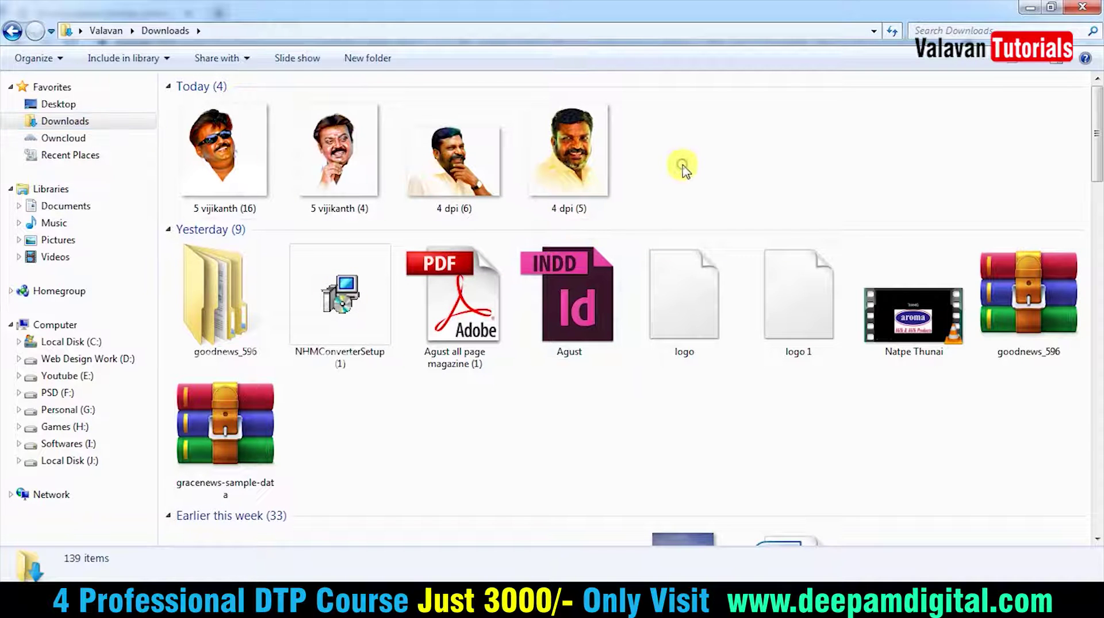
{"action": "left_click", "coordinate": [322, 173]}
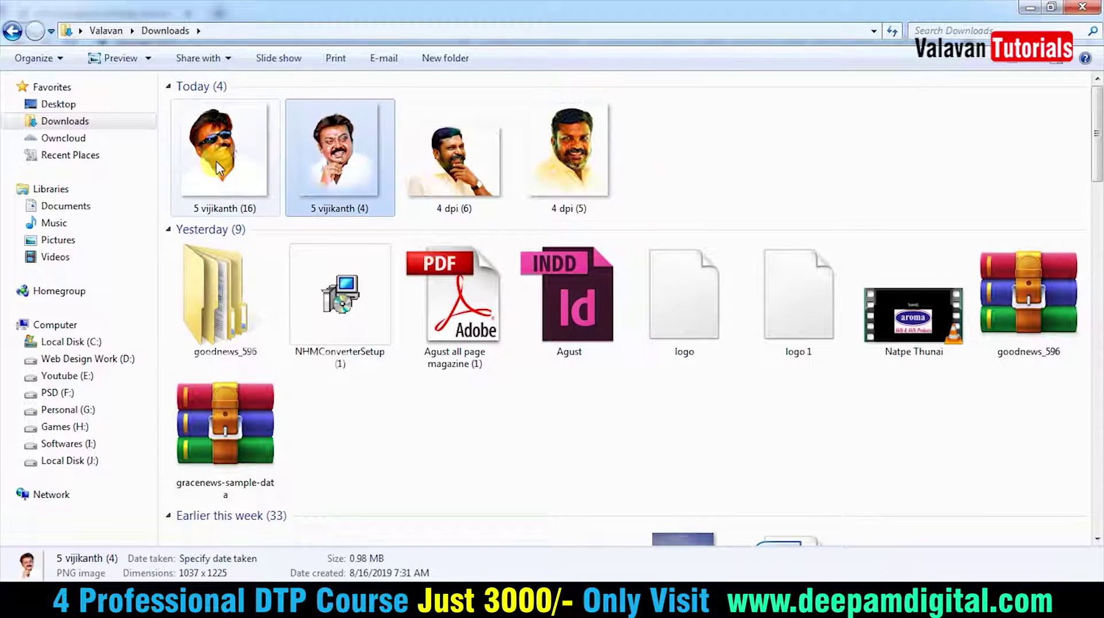
{"action": "left_click", "coordinate": [585, 175]}
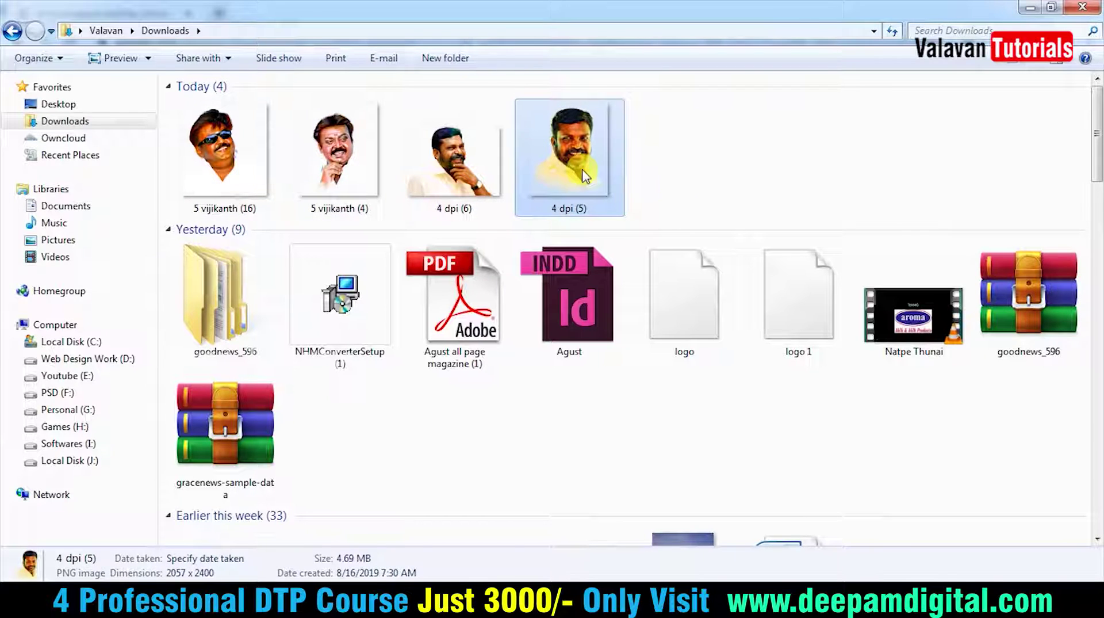
{"action": "left_click", "coordinate": [680, 192]}
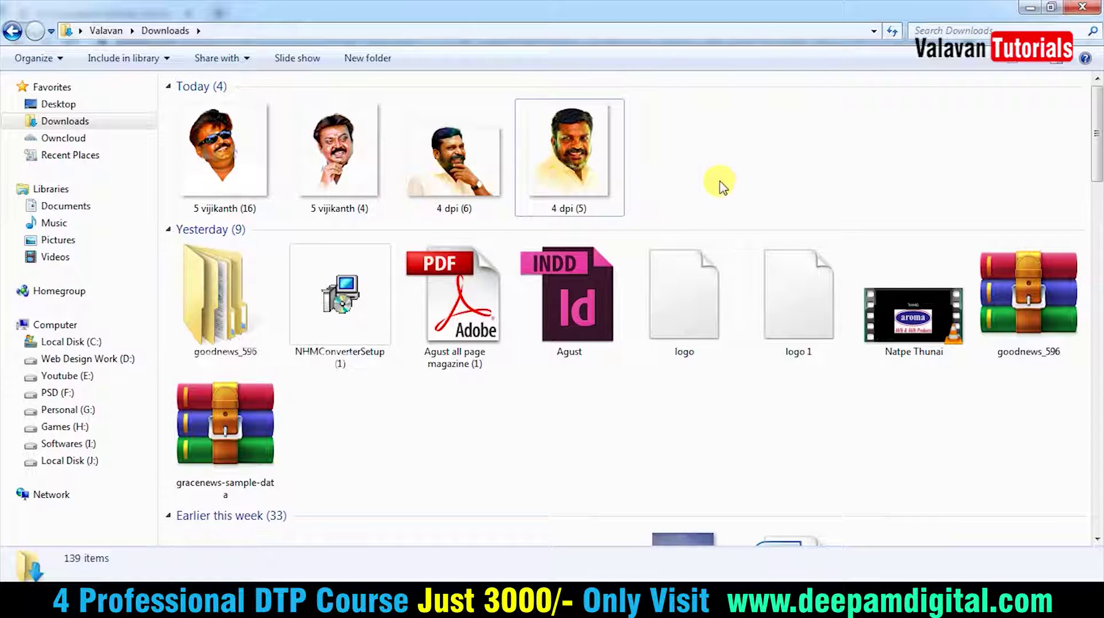
Select the 4 dpi (5) and 4 dpi (6) portraits and drag them into Photoshop.
{"action": "left_click_drag", "start_coordinate": [720, 183], "coordinate": [457, 154]}
{"action": "left_click", "coordinate": [747, 168]}
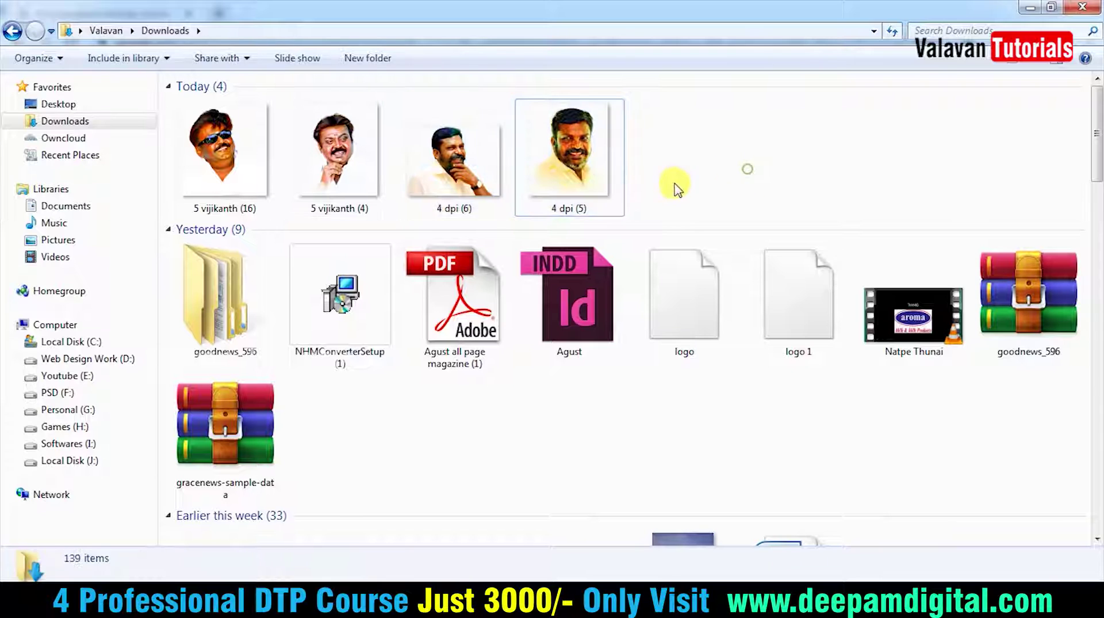
{"action": "left_click_drag", "start_coordinate": [677, 187], "coordinate": [455, 161]}
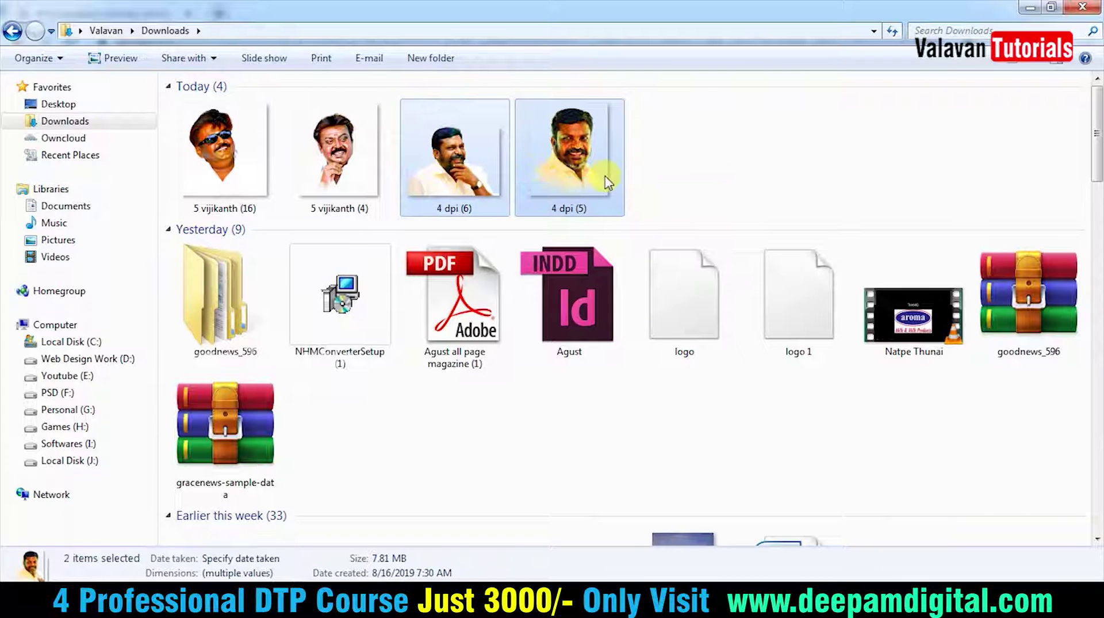
{"action": "left_click", "coordinate": [698, 184]}
{"action": "left_click_drag", "start_coordinate": [694, 172], "coordinate": [453, 162]}
{"action": "left_click", "coordinate": [336, 155]}
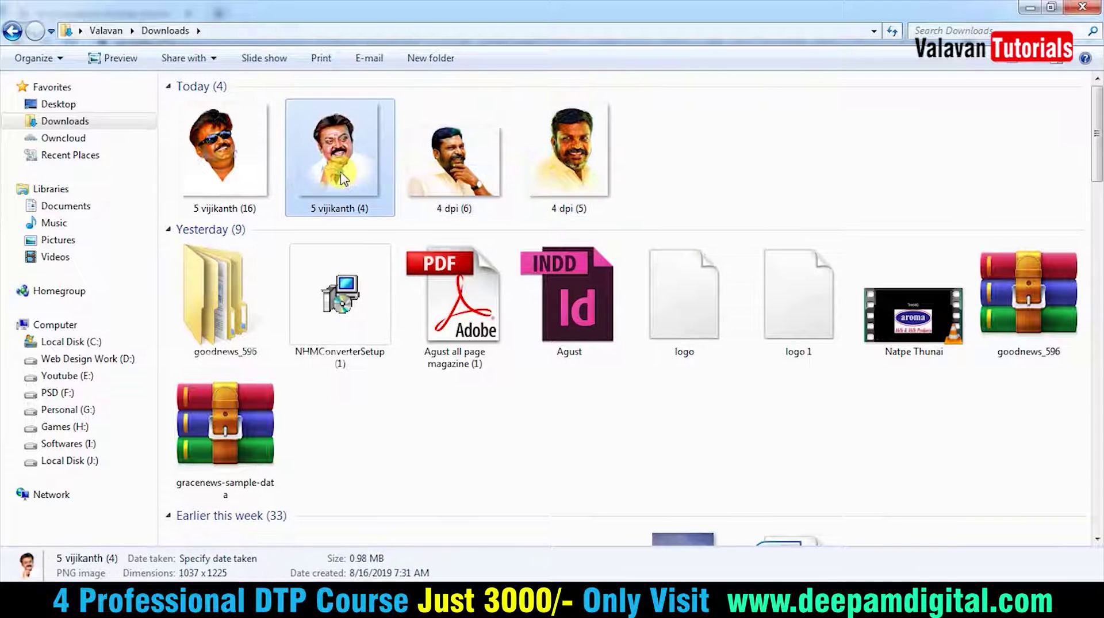
{"action": "left_click", "coordinate": [230, 161], "text": "ctrl"}
{"action": "left_click", "coordinate": [742, 187]}
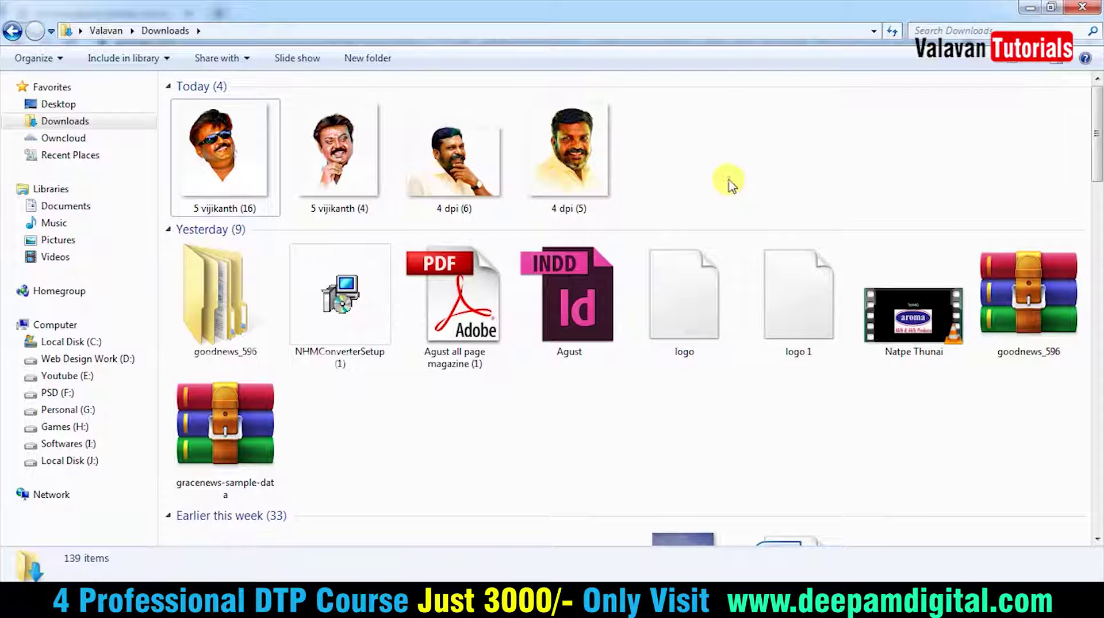
{"action": "left_click_drag", "start_coordinate": [730, 183], "coordinate": [475, 190]}
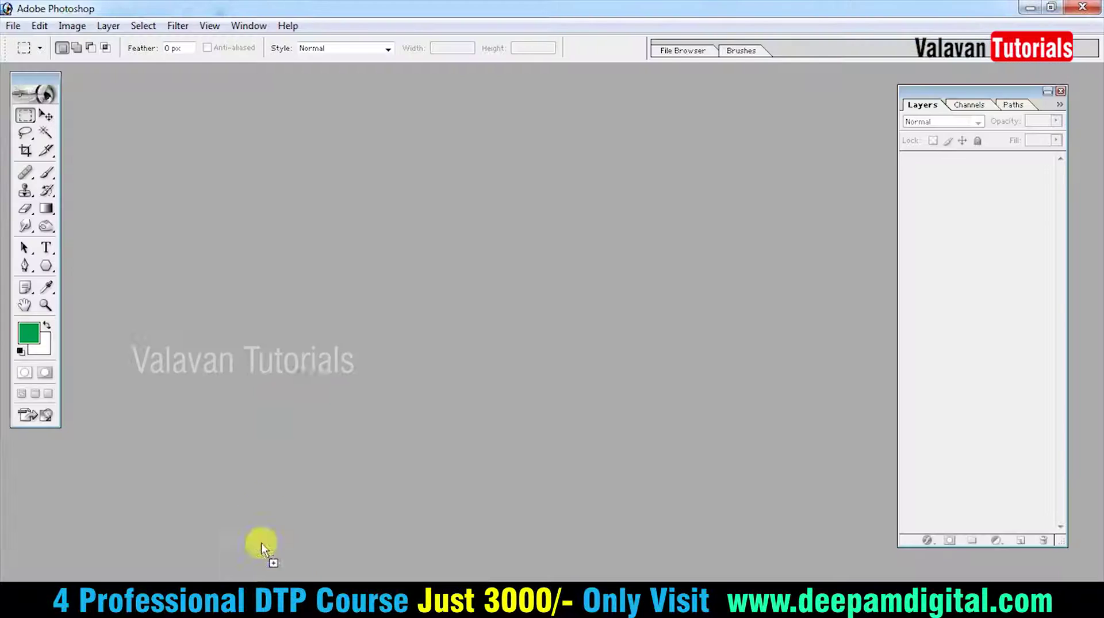
{"action": "mouse_move", "coordinate": [460, 182]}
{"action": "left_mouse_down"}
{"action": "mouse_move", "coordinate": [290, 396]}
{"action": "mouse_move", "coordinate": [322, 339]}
{"action": "left_mouse_up"}
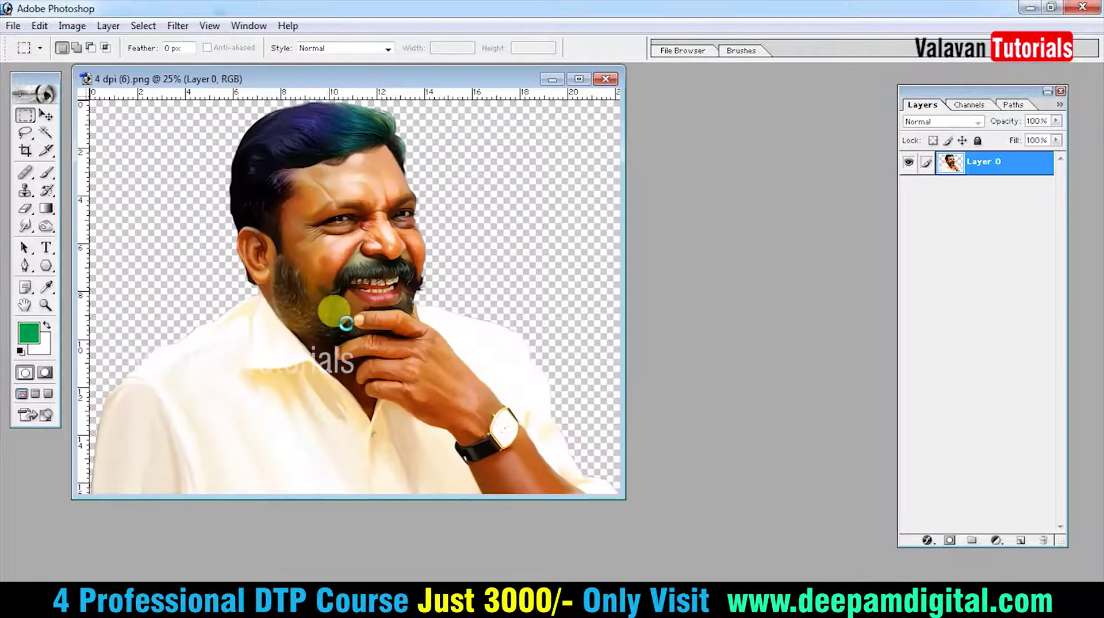
Bring the 4 dpi (6) portrait to the front, then browse the Google Images results.
{"action": "key", "text": "v"}
{"action": "left_click", "coordinate": [467, 257]}
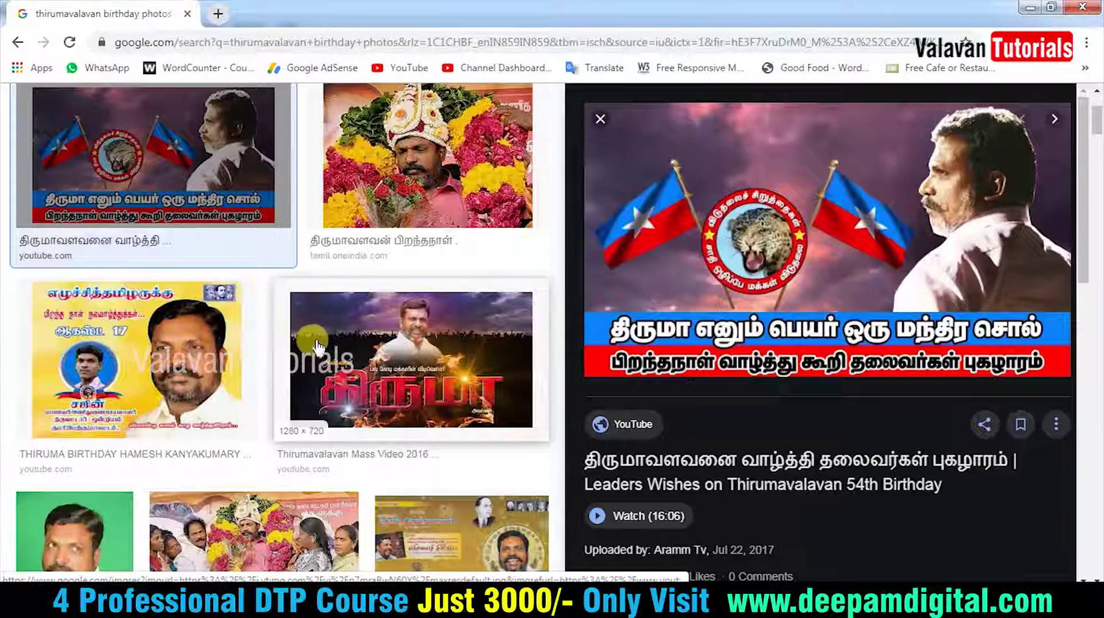
{"action": "scroll", "coordinate": [264, 212], "scroll_direction": "up", "scroll_amount": 3}
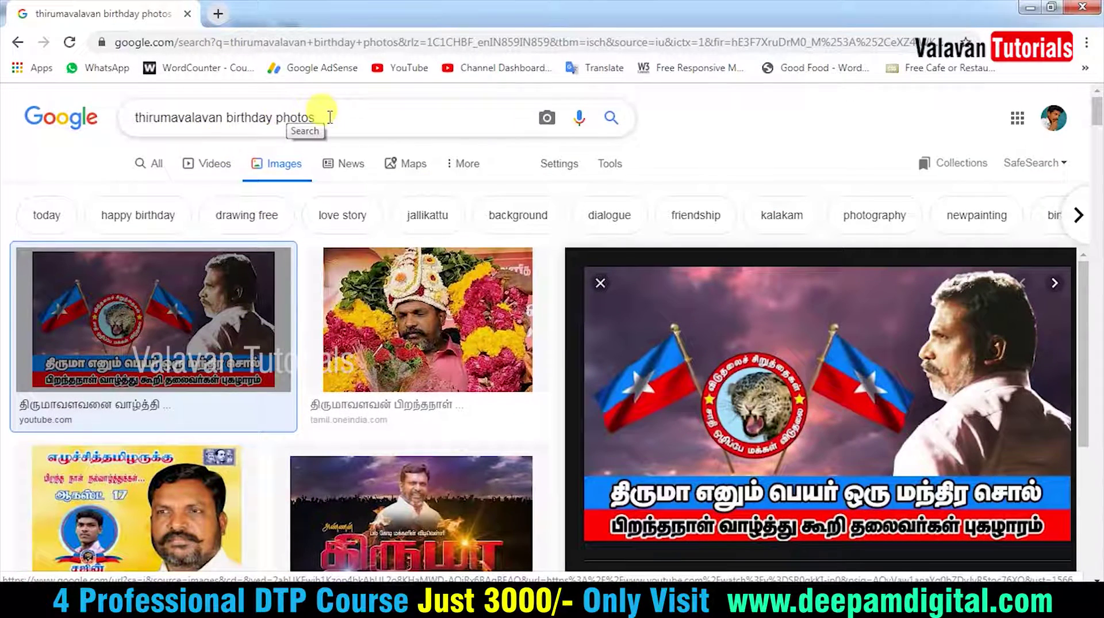
{"action": "scroll", "coordinate": [463, 368], "scroll_direction": "down", "scroll_amount": 3}
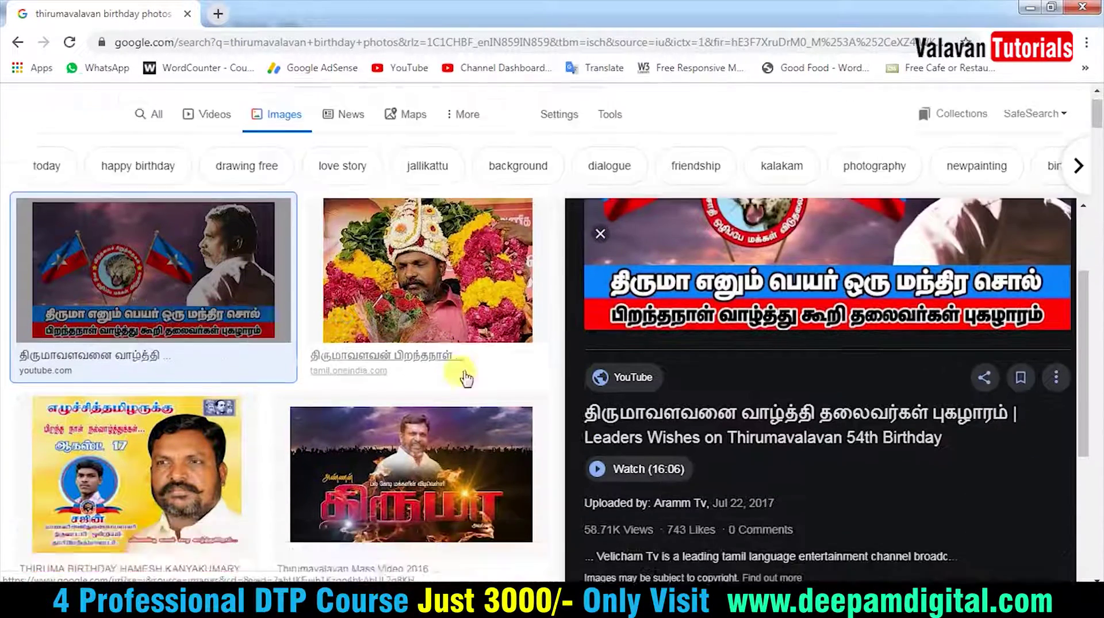
{"action": "scroll", "coordinate": [463, 351], "scroll_direction": "down", "scroll_amount": 3}
{"action": "scroll", "coordinate": [466, 356], "scroll_direction": "down", "scroll_amount": 3}
{"action": "scroll", "coordinate": [518, 322], "scroll_direction": "down", "scroll_amount": 3}
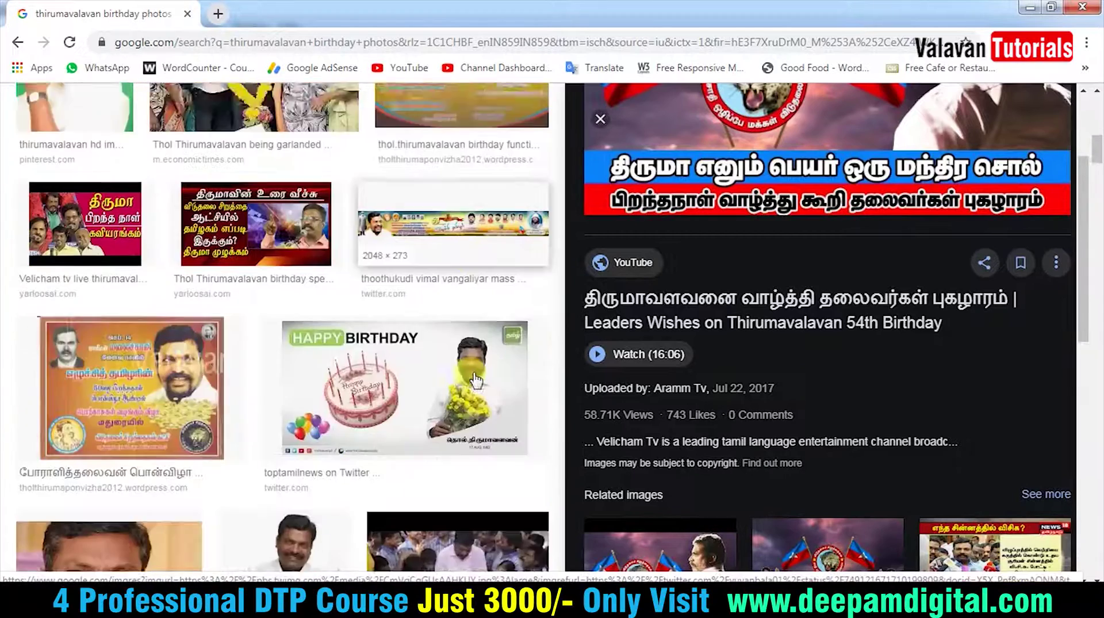
{"action": "scroll", "coordinate": [560, 290], "scroll_direction": "down", "scroll_amount": 1}
{"action": "scroll", "coordinate": [592, 246], "scroll_direction": "up", "scroll_amount": 3}
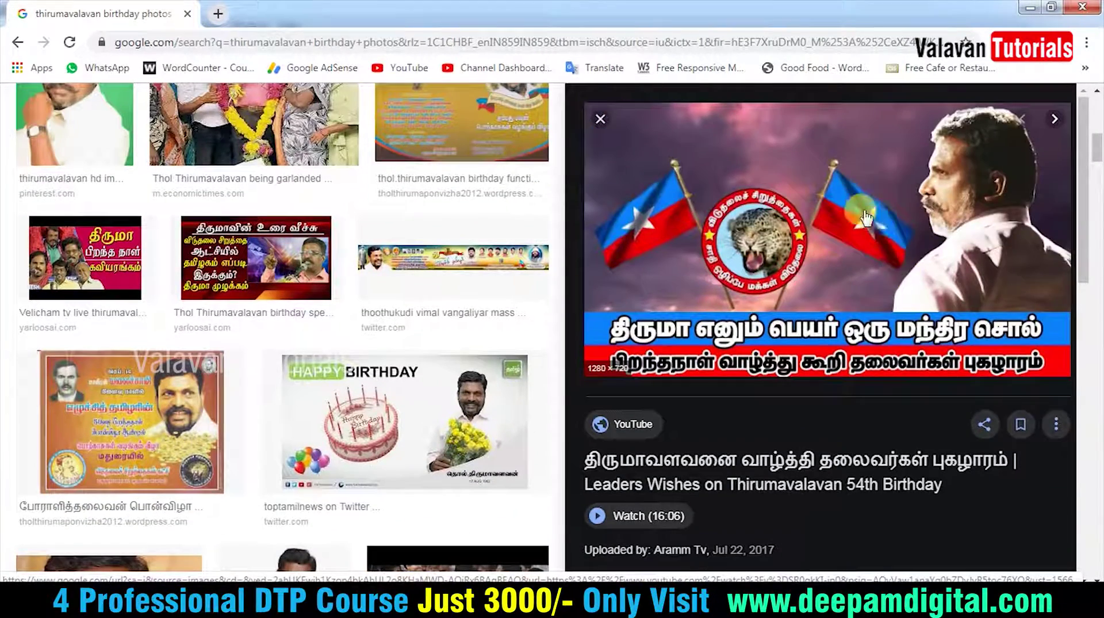
Open the birthday wishes image full-size and save it as maxresdefault.jpg in Downloads.
{"action": "right_click", "coordinate": [865, 196]}
{"action": "left_click", "coordinate": [907, 322]}
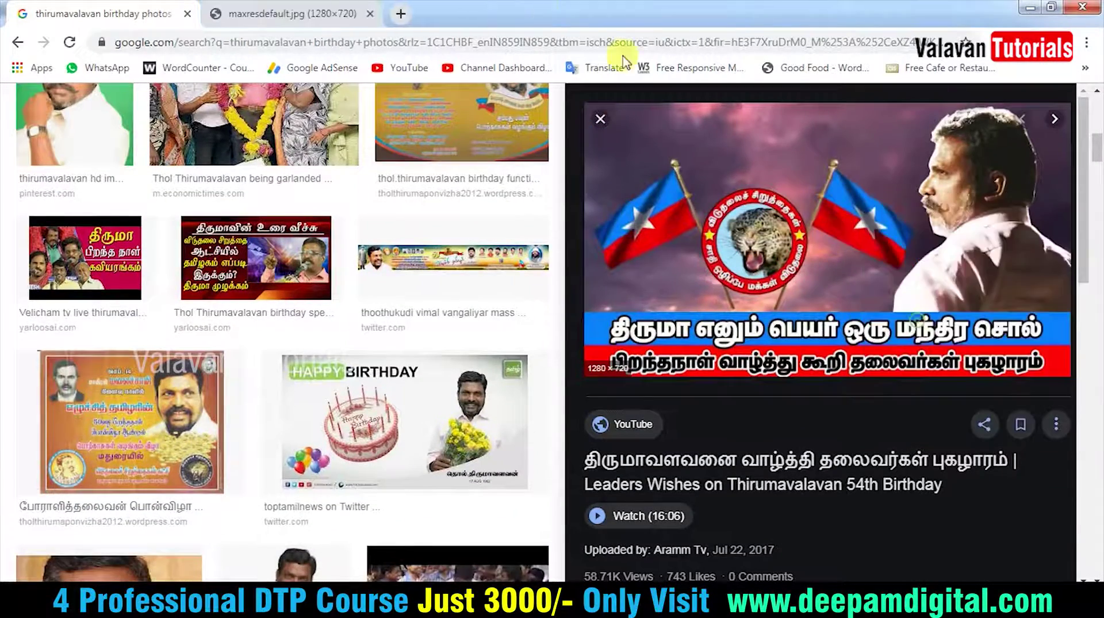
{"action": "left_click", "coordinate": [275, 8]}
{"action": "left_click", "coordinate": [276, 360]}
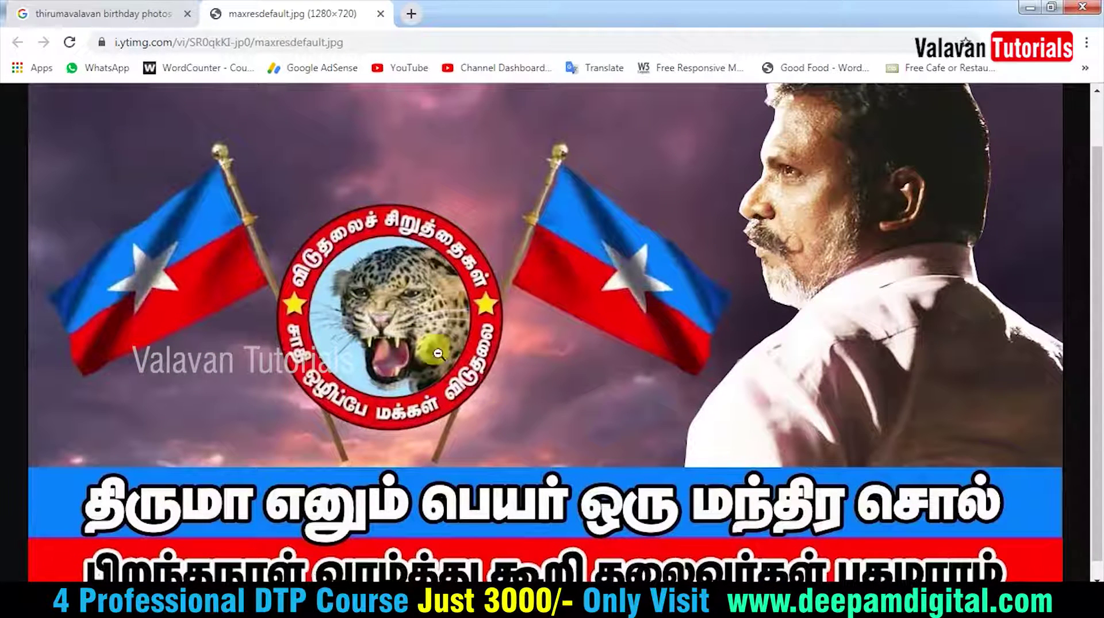
{"action": "right_click", "coordinate": [490, 256]}
{"action": "left_click", "coordinate": [558, 307]}
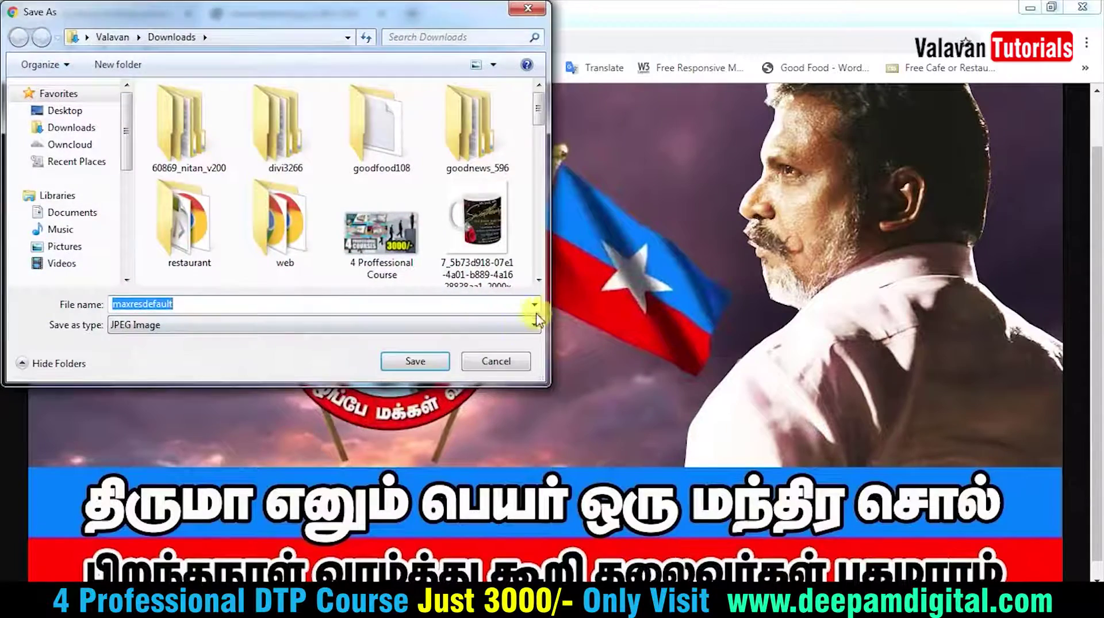
{"action": "left_click", "coordinate": [428, 361]}
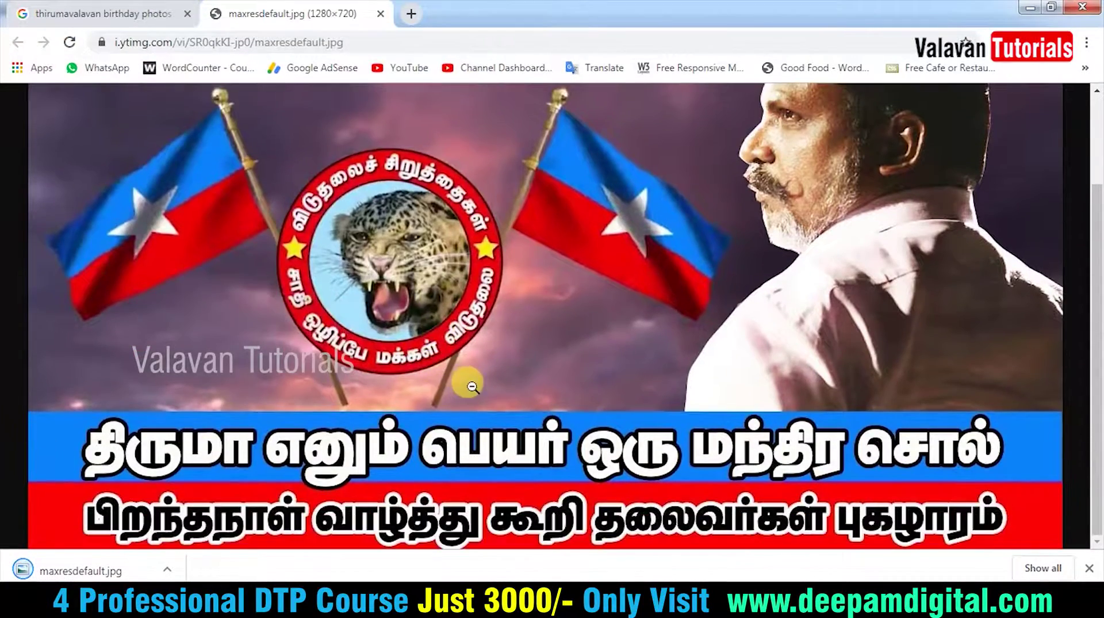
Return to the image search results and keep browsing them.
{"action": "left_click", "coordinate": [104, 13]}
{"action": "scroll", "coordinate": [384, 303], "scroll_direction": "down", "scroll_amount": 2}
{"action": "scroll", "coordinate": [384, 303], "scroll_direction": "down", "scroll_amount": 4}
{"action": "scroll", "coordinate": [384, 303], "scroll_direction": "down", "scroll_amount": 4}
{"action": "scroll", "coordinate": [384, 311], "scroll_direction": "down", "scroll_amount": 4}
{"action": "scroll", "coordinate": [384, 319], "scroll_direction": "down", "scroll_amount": 4}
{"action": "scroll", "coordinate": [385, 326], "scroll_direction": "down", "scroll_amount": 4}
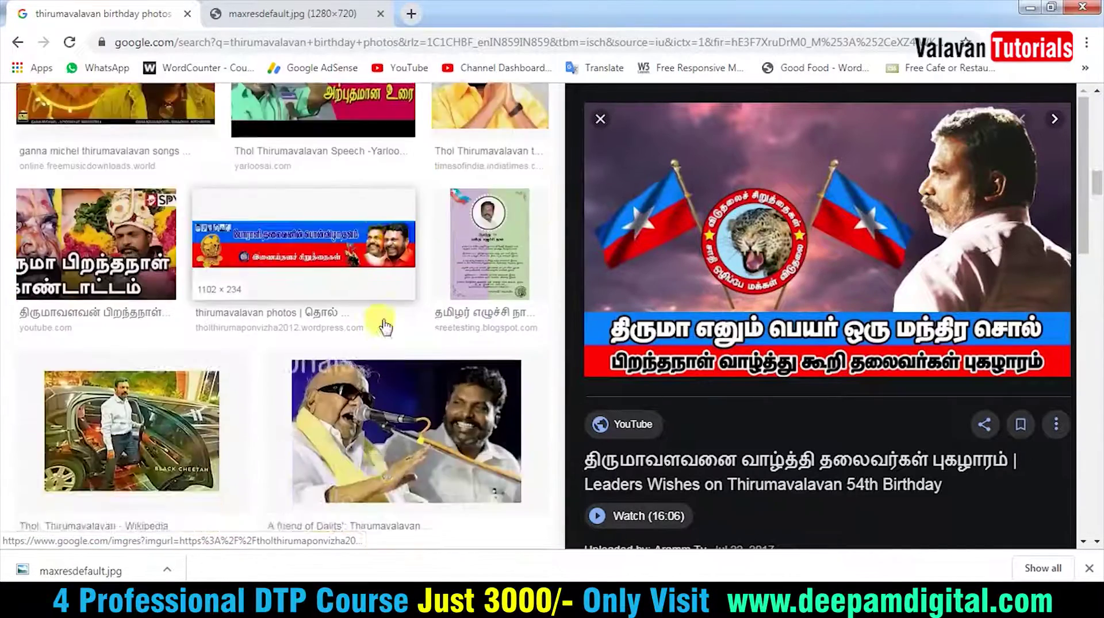
{"action": "scroll", "coordinate": [385, 326], "scroll_direction": "down", "scroll_amount": 4}
{"action": "scroll", "coordinate": [385, 326], "scroll_direction": "down", "scroll_amount": 2}
{"action": "scroll", "coordinate": [384, 325], "scroll_direction": "up", "scroll_amount": 10}
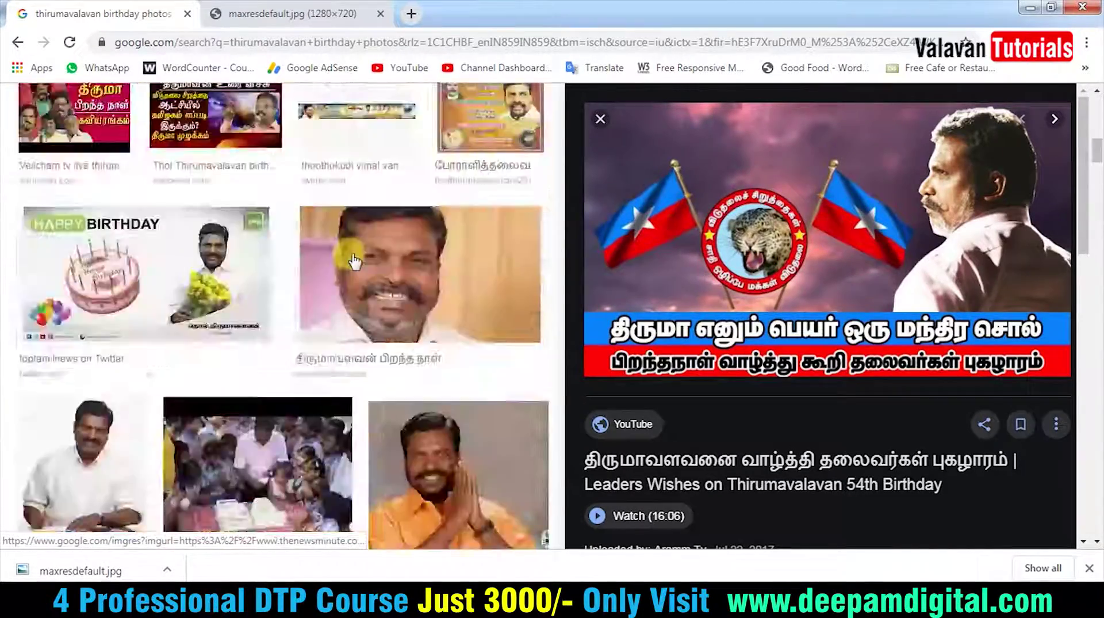
{"action": "scroll", "coordinate": [322, 230], "scroll_direction": "up", "scroll_amount": 5}
Search Google Images for 'thirumavalavan birthday banner'.
{"action": "key", "text": "BackSpace"}
{"action": "key", "text": "BackSpace"}
{"action": "key", "text": "BackSpace"}
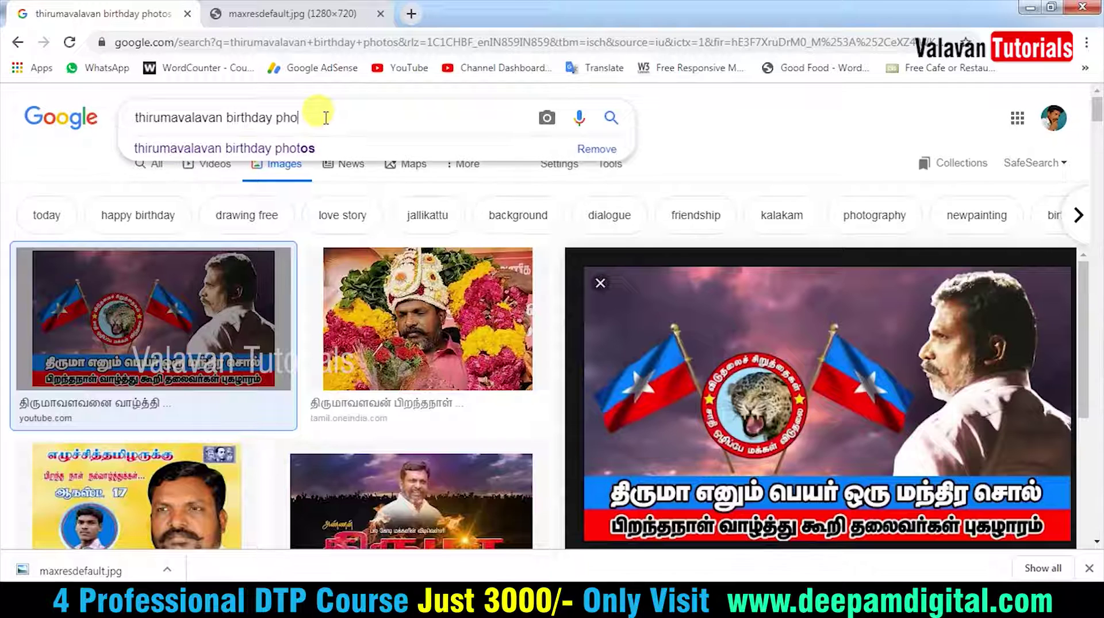
{"action": "key", "text": "BackSpace"}
{"action": "type", "text": "ba"}
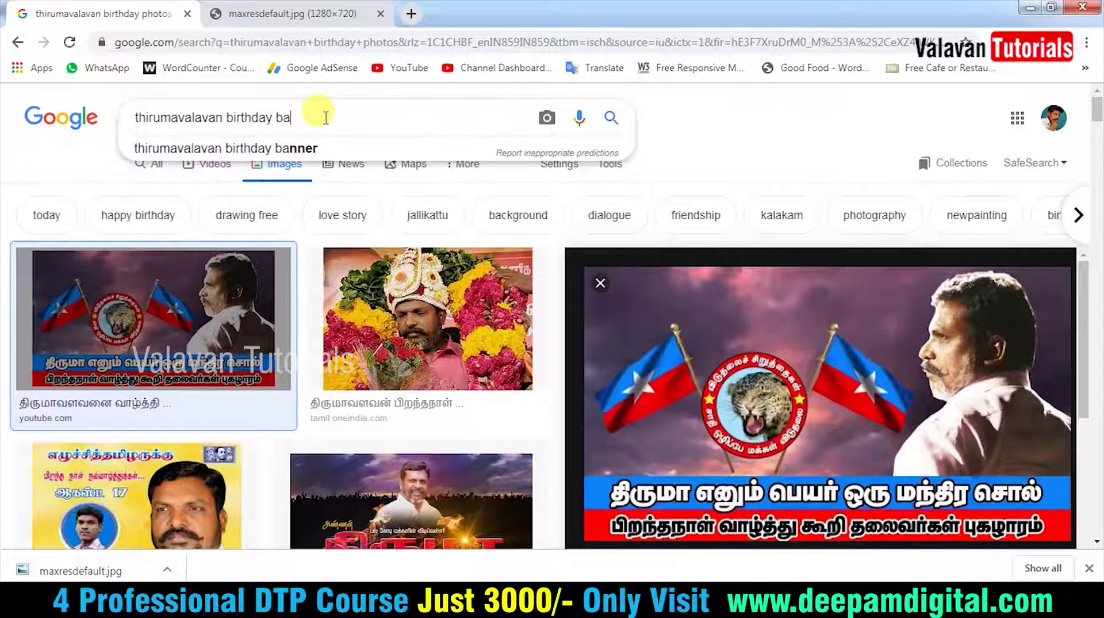
{"action": "type", "text": "nner"}
{"action": "key", "text": "Return"}
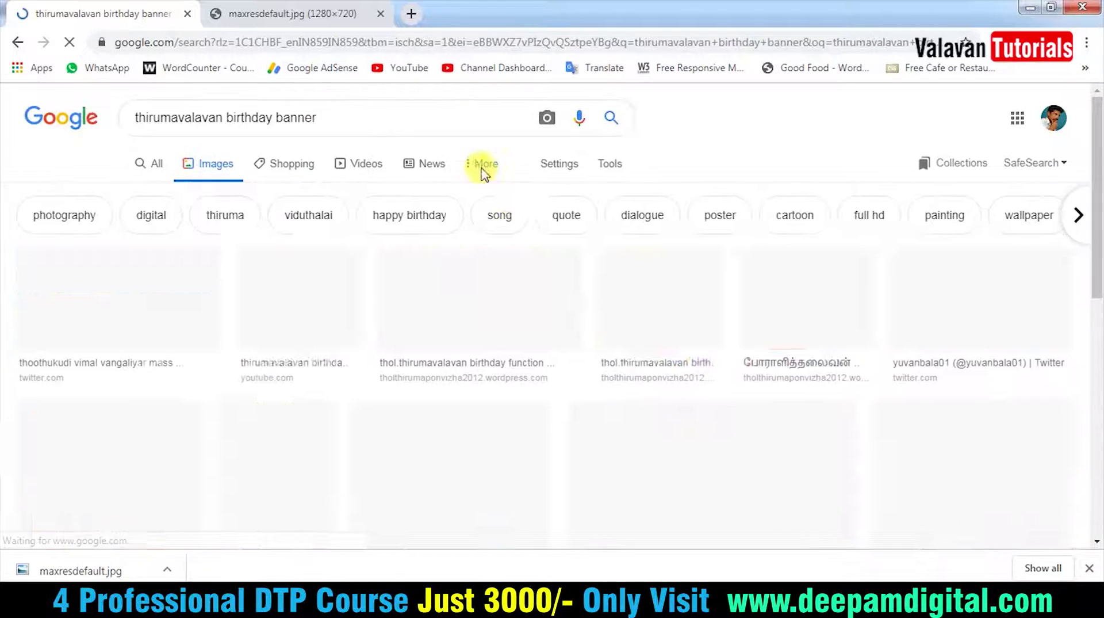
Preview the thol.thirumavalavan birthday poster and scroll through the results.
{"action": "scroll", "coordinate": [502, 339], "scroll_direction": "down", "scroll_amount": 3}
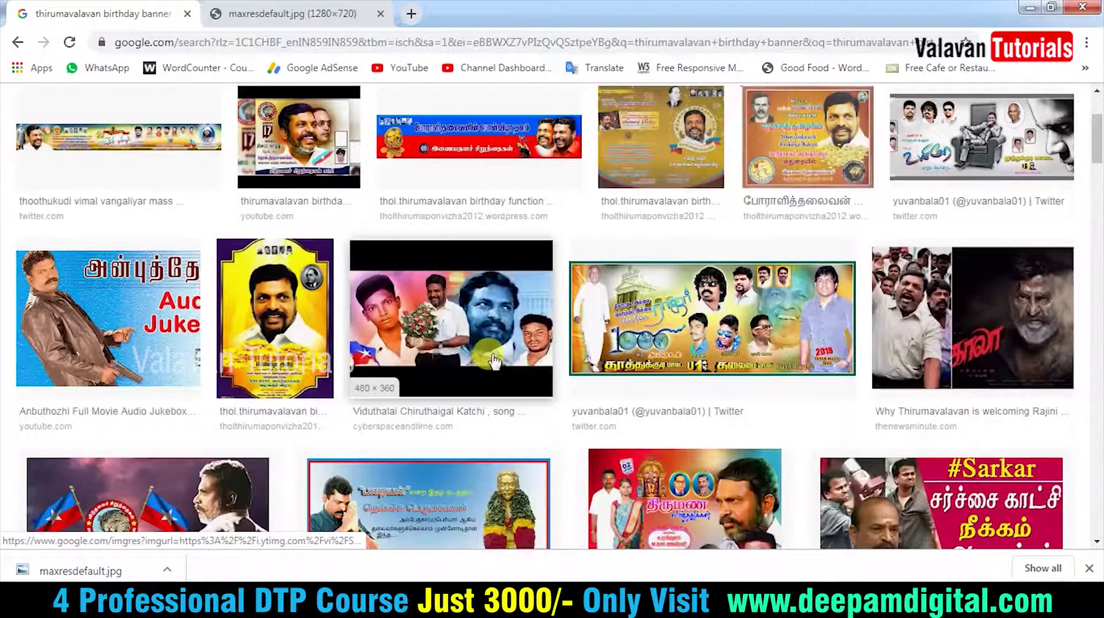
{"action": "left_click", "coordinate": [270, 333]}
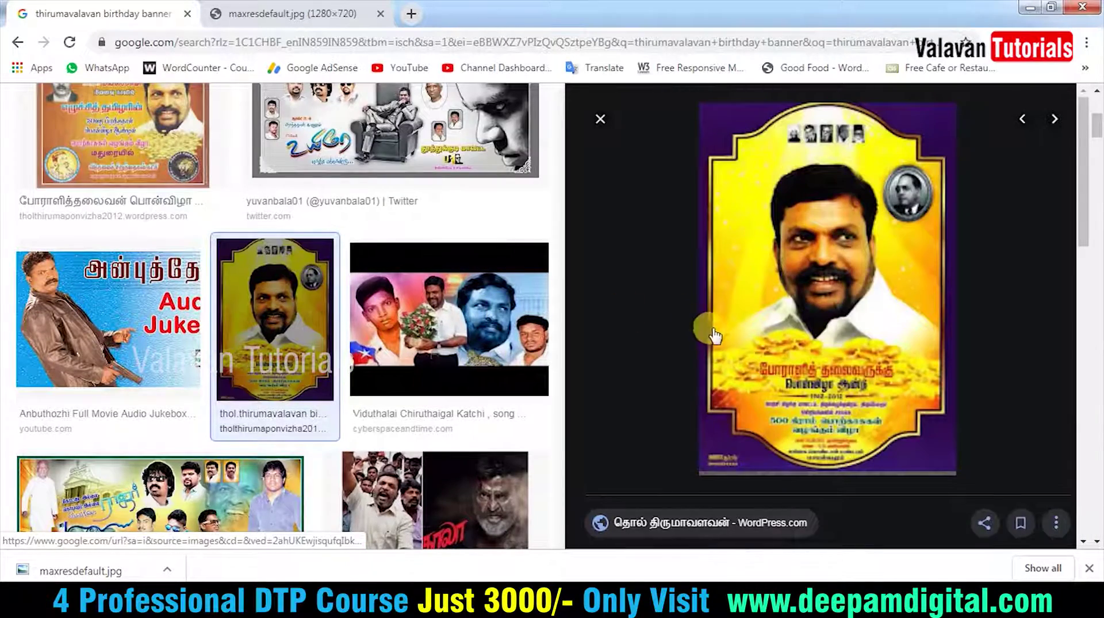
{"action": "scroll", "coordinate": [715, 345], "scroll_direction": "down", "scroll_amount": 1}
{"action": "scroll", "coordinate": [716, 345], "scroll_direction": "down", "scroll_amount": 2}
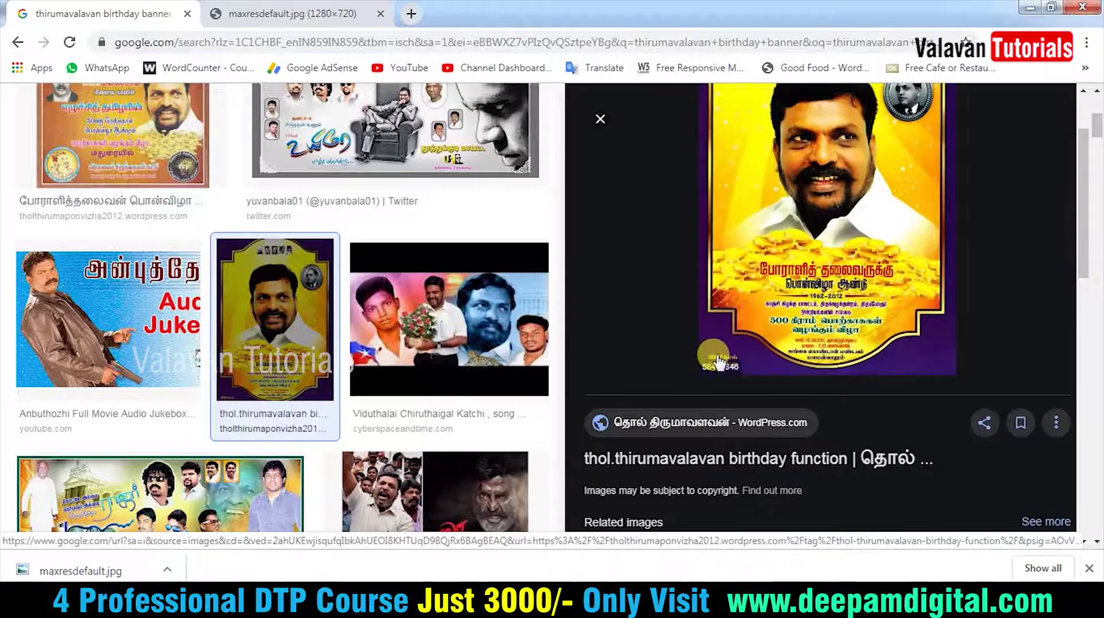
{"action": "scroll", "coordinate": [716, 361], "scroll_direction": "down", "scroll_amount": 5}
{"action": "scroll", "coordinate": [514, 364], "scroll_direction": "down", "scroll_amount": 1}
{"action": "scroll", "coordinate": [514, 365], "scroll_direction": "down", "scroll_amount": 3}
{"action": "scroll", "coordinate": [518, 371], "scroll_direction": "down", "scroll_amount": 5}
{"action": "scroll", "coordinate": [518, 371], "scroll_direction": "down", "scroll_amount": 3}
{"action": "scroll", "coordinate": [517, 371], "scroll_direction": "down", "scroll_amount": 3}
{"action": "scroll", "coordinate": [518, 373], "scroll_direction": "down", "scroll_amount": 3}
{"action": "scroll", "coordinate": [519, 372], "scroll_direction": "down", "scroll_amount": 3}
{"action": "scroll", "coordinate": [518, 373], "scroll_direction": "down", "scroll_amount": 2}
{"action": "scroll", "coordinate": [518, 373], "scroll_direction": "down", "scroll_amount": 2}
{"action": "scroll", "coordinate": [519, 373], "scroll_direction": "down", "scroll_amount": 3}
{"action": "scroll", "coordinate": [519, 373], "scroll_direction": "down", "scroll_amount": 2}
{"action": "scroll", "coordinate": [519, 373], "scroll_direction": "down", "scroll_amount": 2}
{"action": "scroll", "coordinate": [828, 288], "scroll_direction": "up", "scroll_amount": 5}
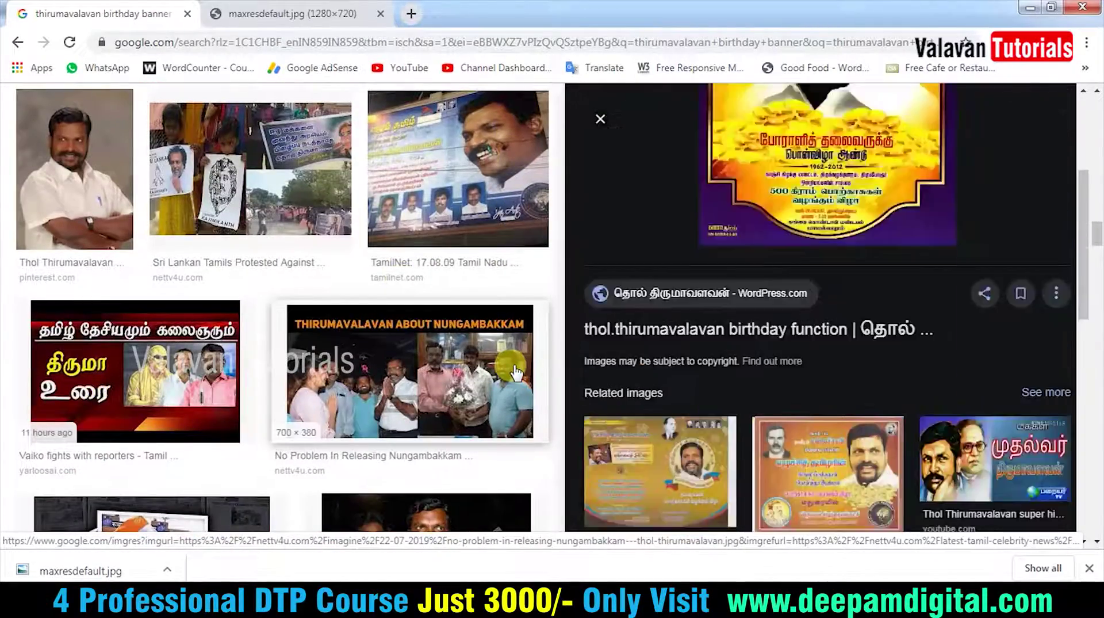
{"action": "scroll", "coordinate": [270, 182], "scroll_direction": "down", "scroll_amount": 3}
{"action": "scroll", "coordinate": [270, 181], "scroll_direction": "down", "scroll_amount": 3}
{"action": "scroll", "coordinate": [270, 181], "scroll_direction": "up", "scroll_amount": 5}
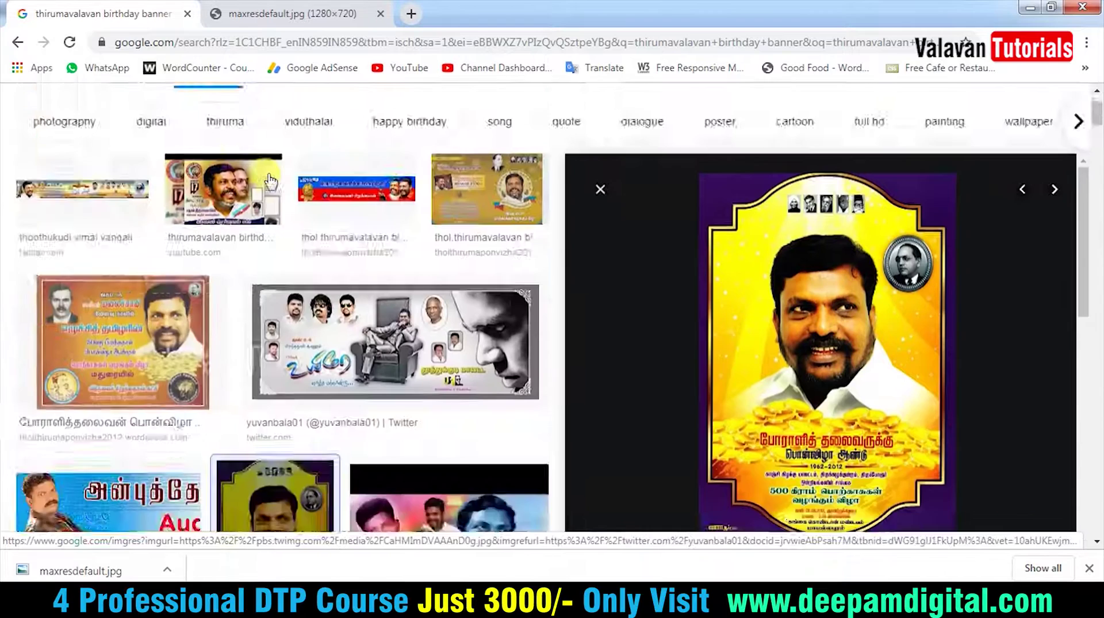
{"action": "scroll", "coordinate": [270, 173], "scroll_direction": "up", "scroll_amount": 3}
Change the search to 'thirumavalavan banner' using the suggestion.
{"action": "left_click_drag", "start_coordinate": [343, 118], "coordinate": [227, 123]}
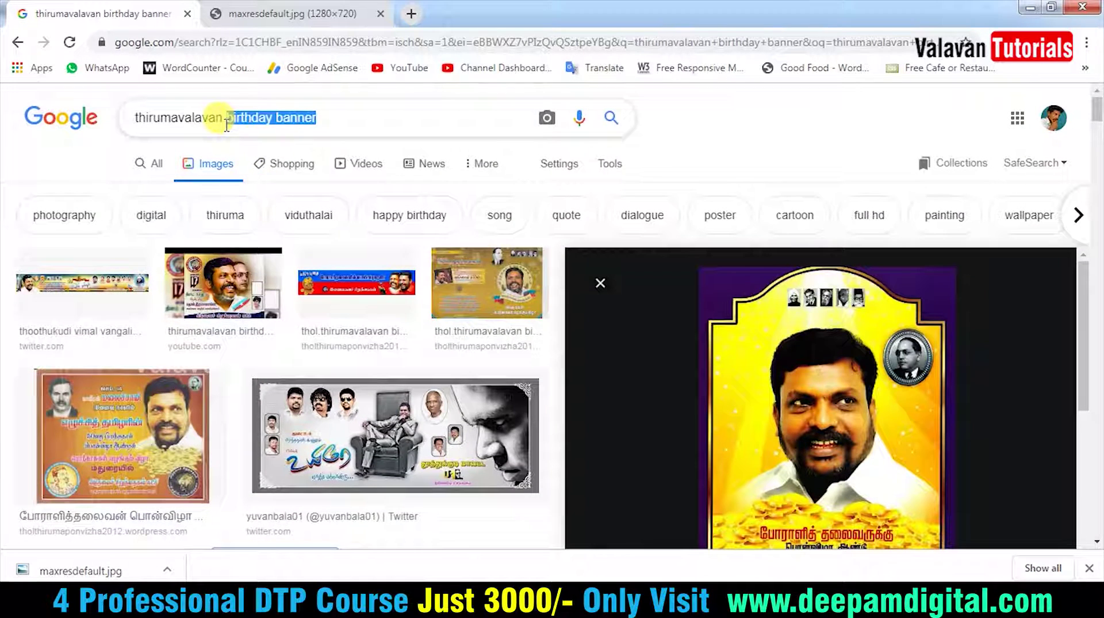
{"action": "type", "text": "ba"}
{"action": "key", "text": "Down"}
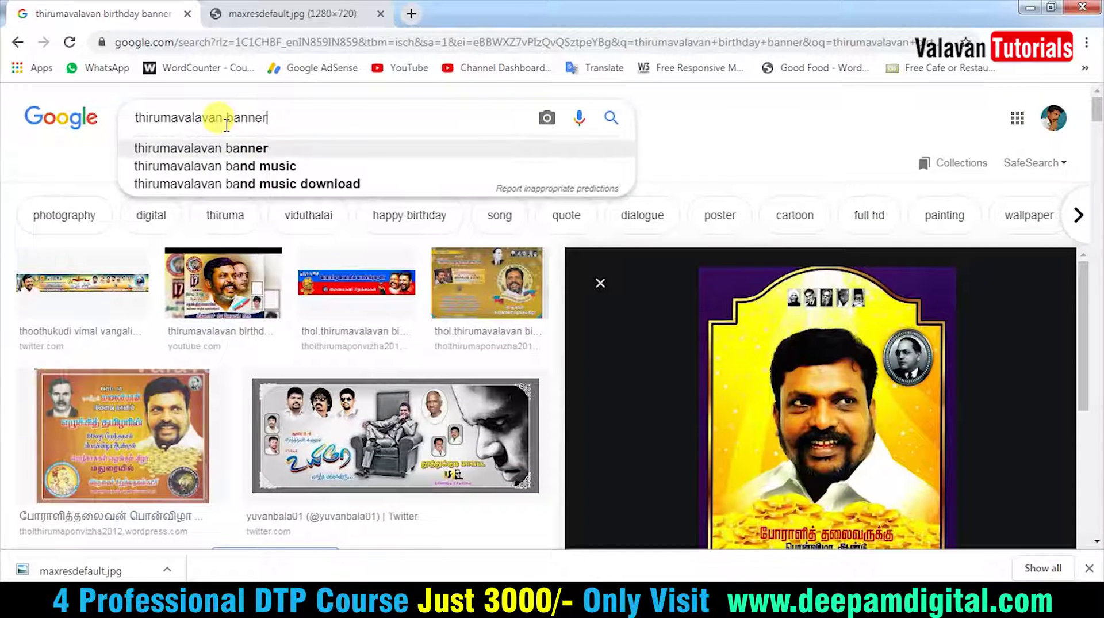
{"action": "key", "text": "Return"}
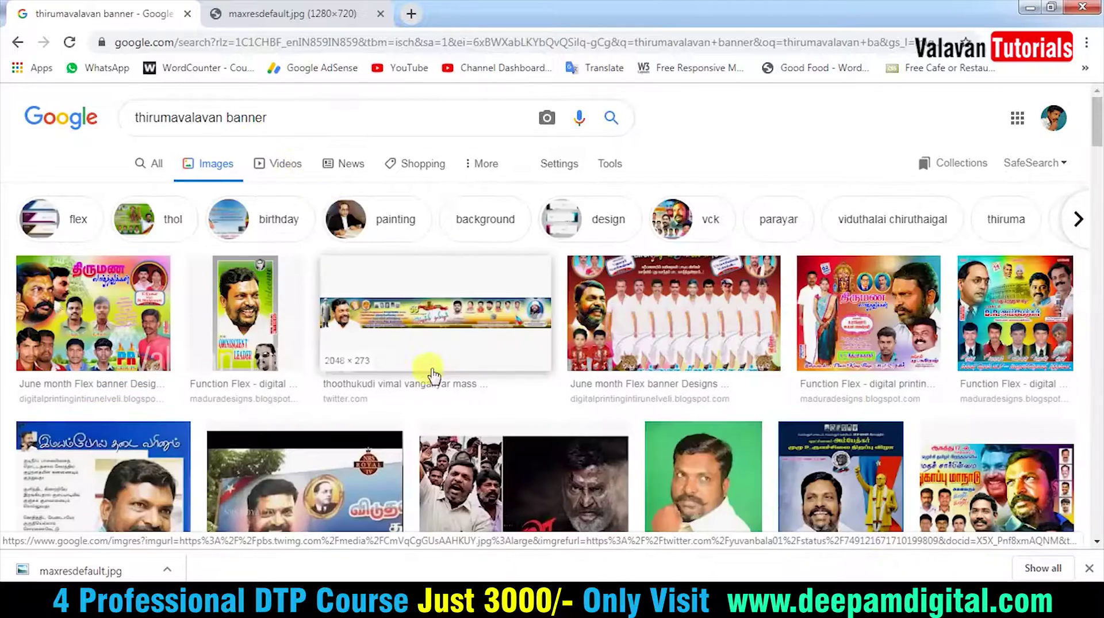
Preview the Kaalaimalar poster from the banner results.
{"action": "scroll", "coordinate": [483, 368], "scroll_direction": "down", "scroll_amount": 3}
{"action": "scroll", "coordinate": [529, 381], "scroll_direction": "down", "scroll_amount": 3}
{"action": "mouse_move", "coordinate": [545, 396]}
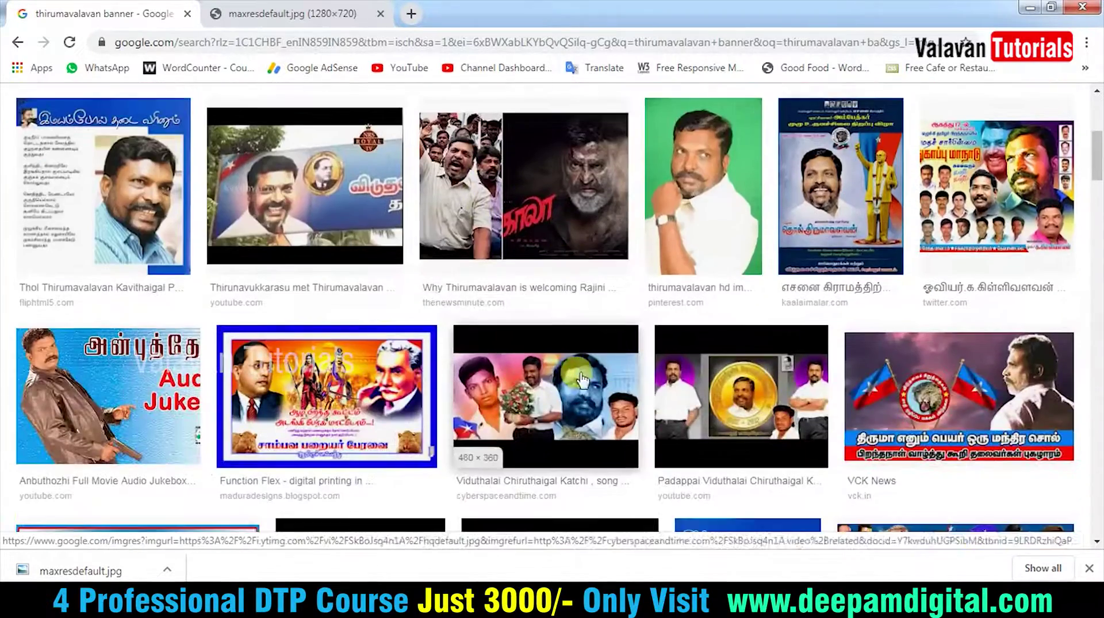
{"action": "left_click", "coordinate": [819, 195]}
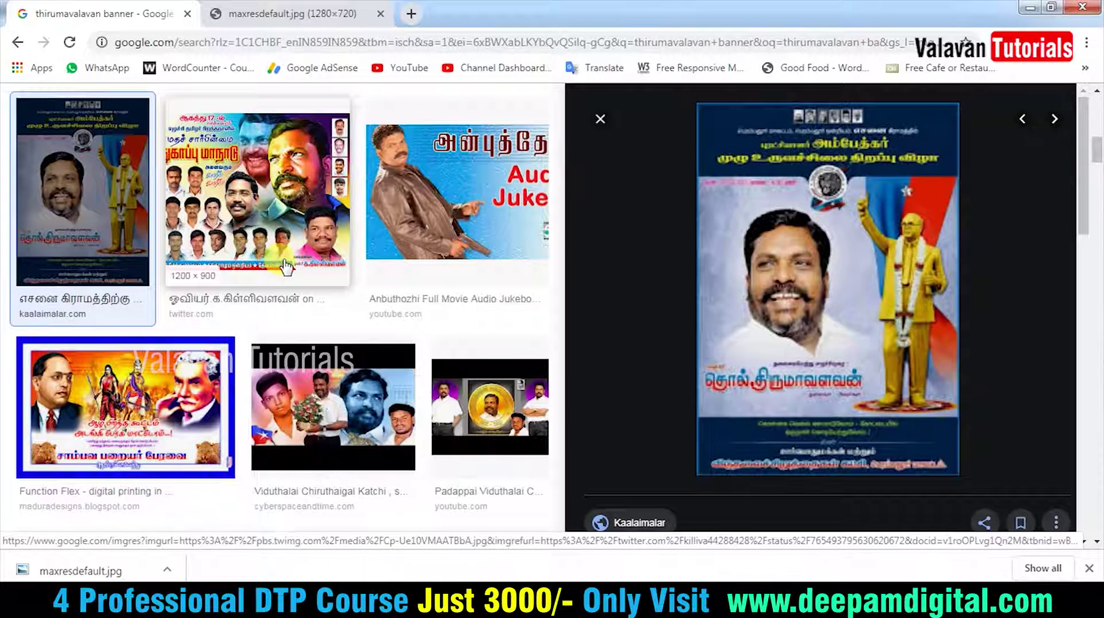
{"action": "scroll", "coordinate": [286, 266], "scroll_direction": "down", "scroll_amount": 3}
{"action": "scroll", "coordinate": [265, 321], "scroll_direction": "down", "scroll_amount": 4}
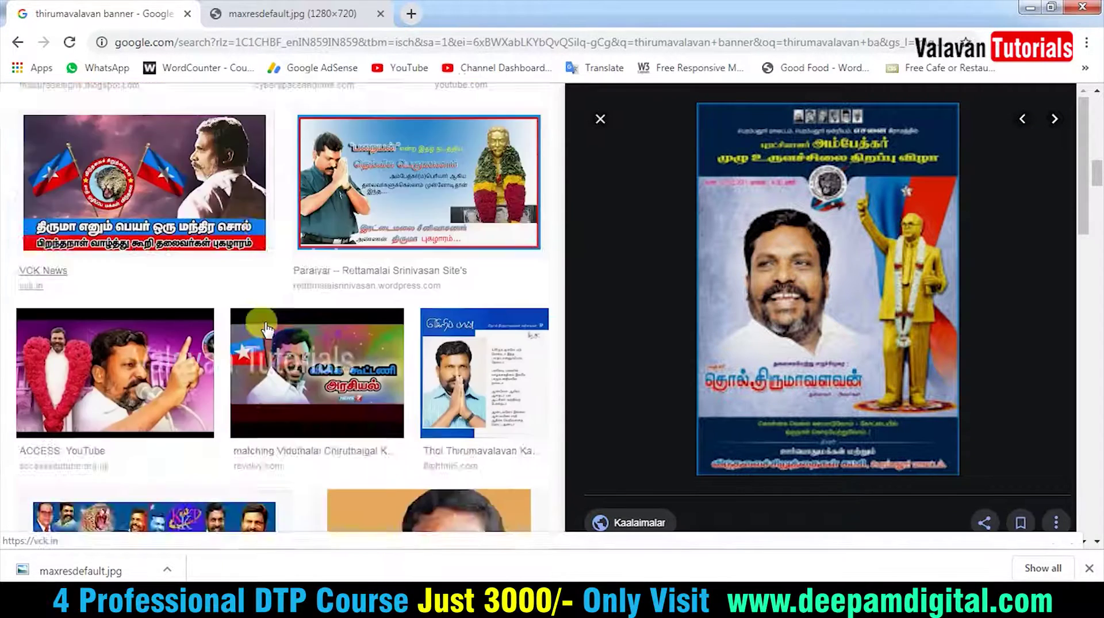
{"action": "scroll", "coordinate": [268, 328], "scroll_direction": "down", "scroll_amount": 4}
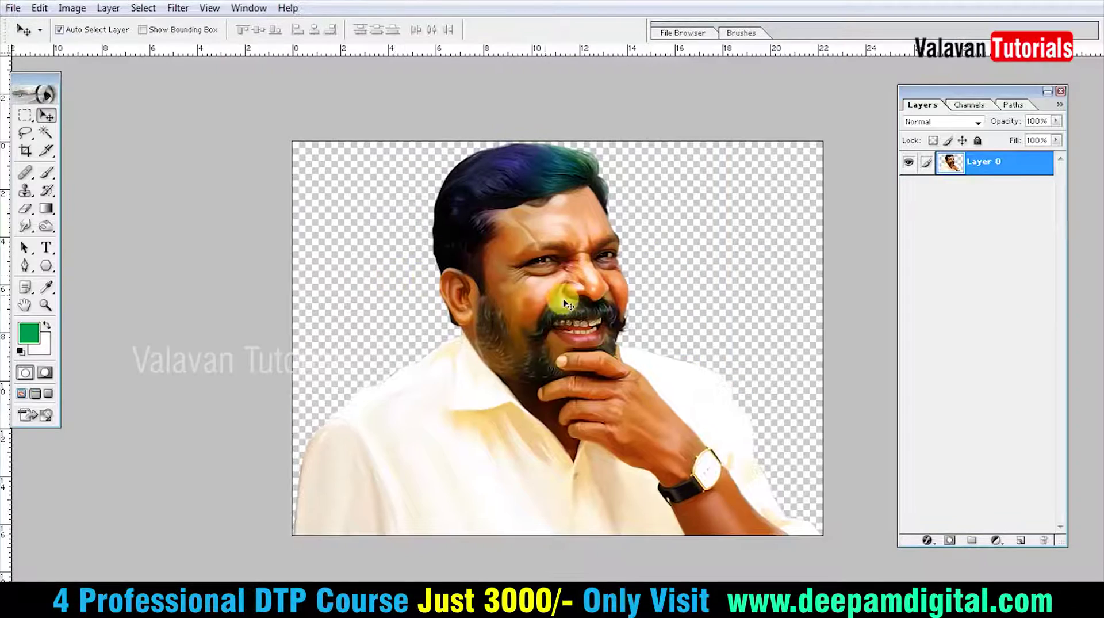
Fit the portrait to the screen, hide the panels and zoom out.
{"action": "right_click", "coordinate": [502, 270]}
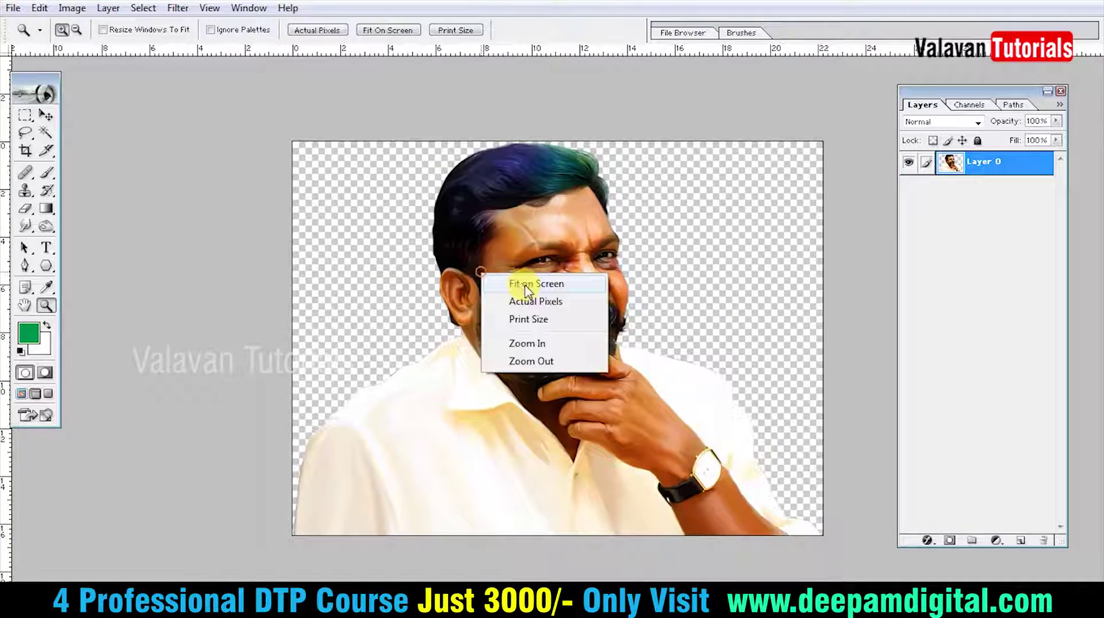
{"action": "left_click", "coordinate": [525, 289]}
{"action": "key", "text": "Tab"}
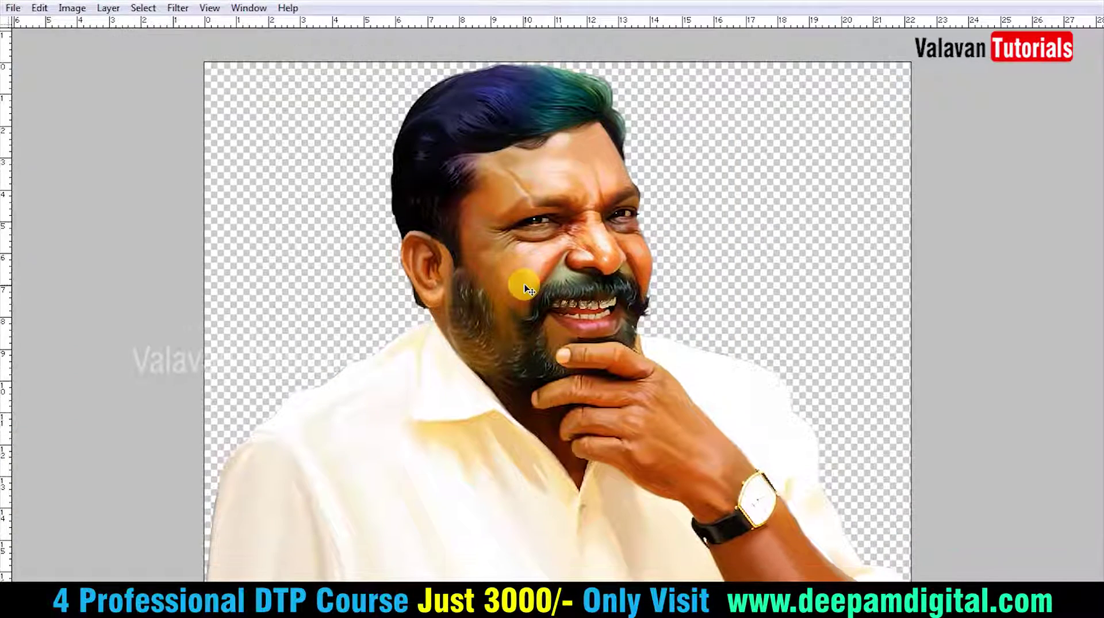
{"action": "key", "text": "ctrl+minus"}
{"action": "key", "text": "ctrl+minus"}
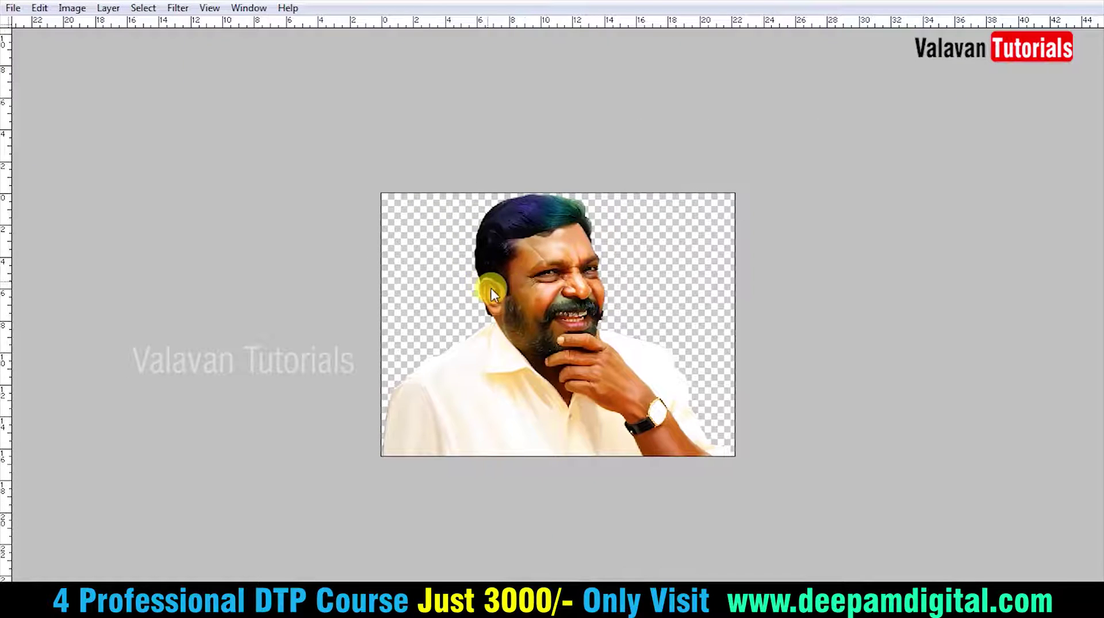
Create a new white 5 × 5 inch document at 35 pixels/inch.
{"action": "key", "text": "ctrl+n"}
{"action": "left_click", "coordinate": [616, 252]}
{"action": "left_click", "coordinate": [611, 277]}
{"action": "left_click", "coordinate": [611, 272]}
{"action": "left_click", "coordinate": [614, 286]}
{"action": "left_click", "coordinate": [611, 272]}
{"action": "left_click", "coordinate": [608, 299]}
{"action": "double_click", "coordinate": [545, 245]}
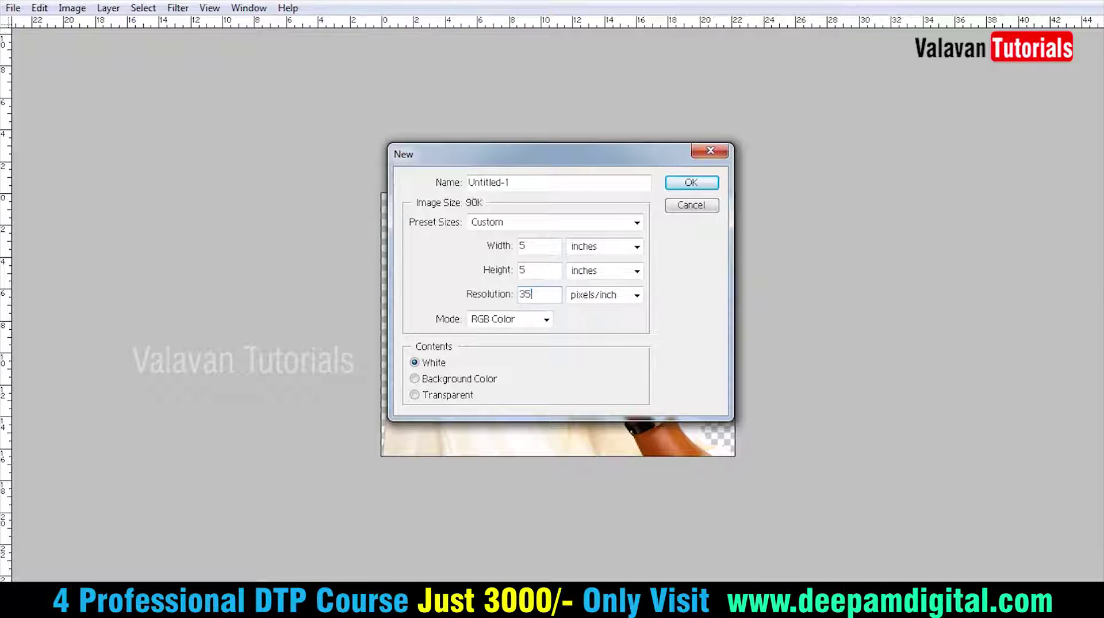
{"action": "type", "text": "0"}
{"action": "key", "text": "Return"}
Zoom out on the new document, restore the panels and show the shape tool options.
{"action": "key", "text": "ctrl+minus"}
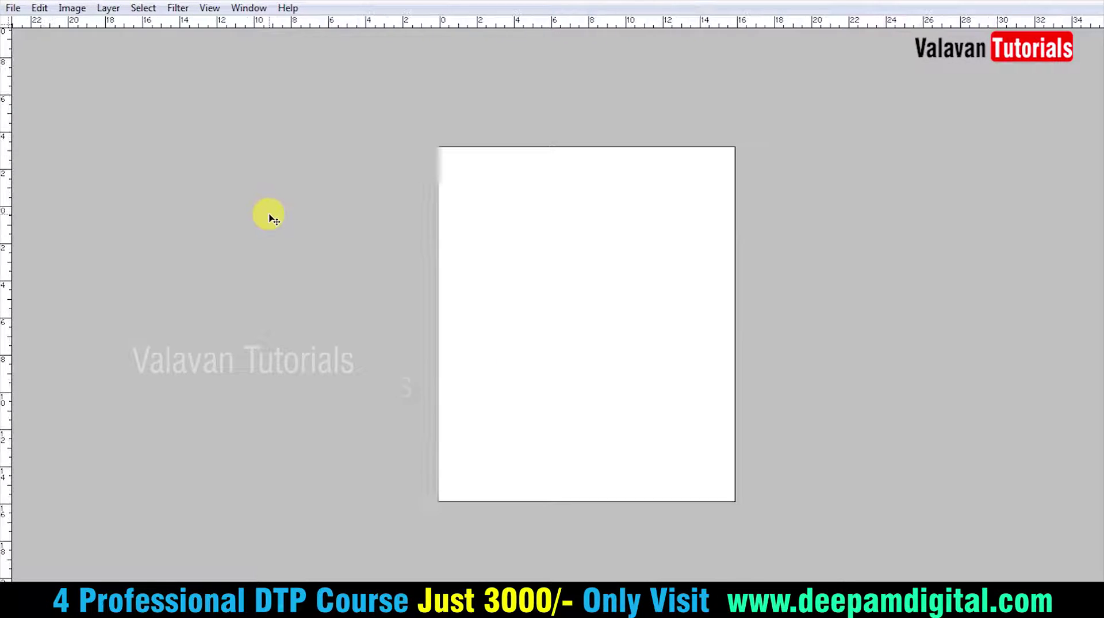
{"action": "key", "text": "Tab"}
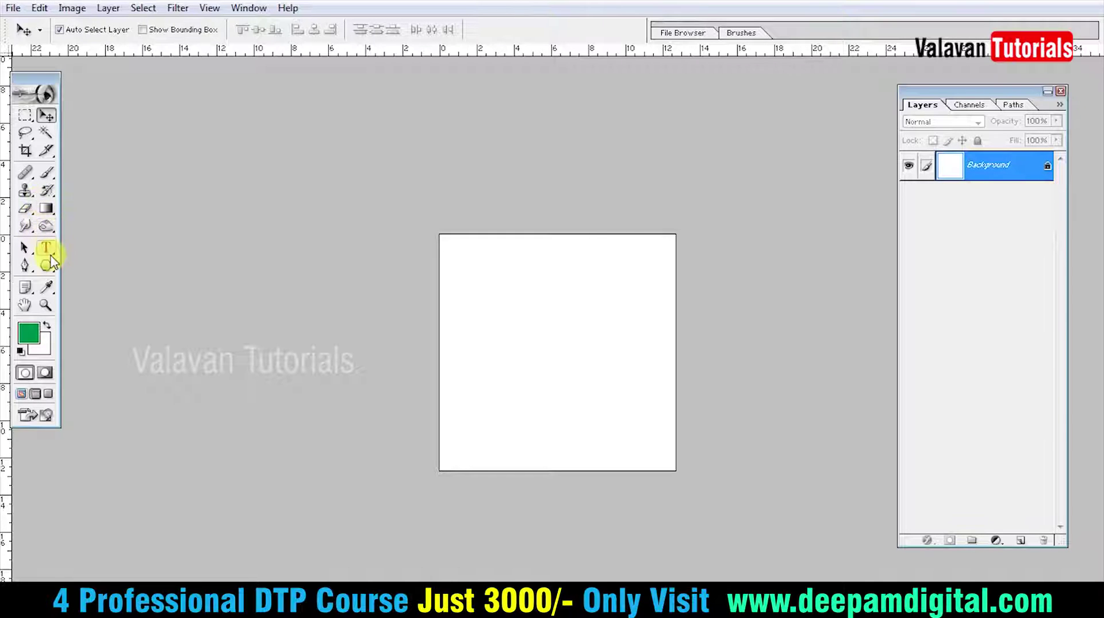
{"action": "left_click", "coordinate": [48, 263]}
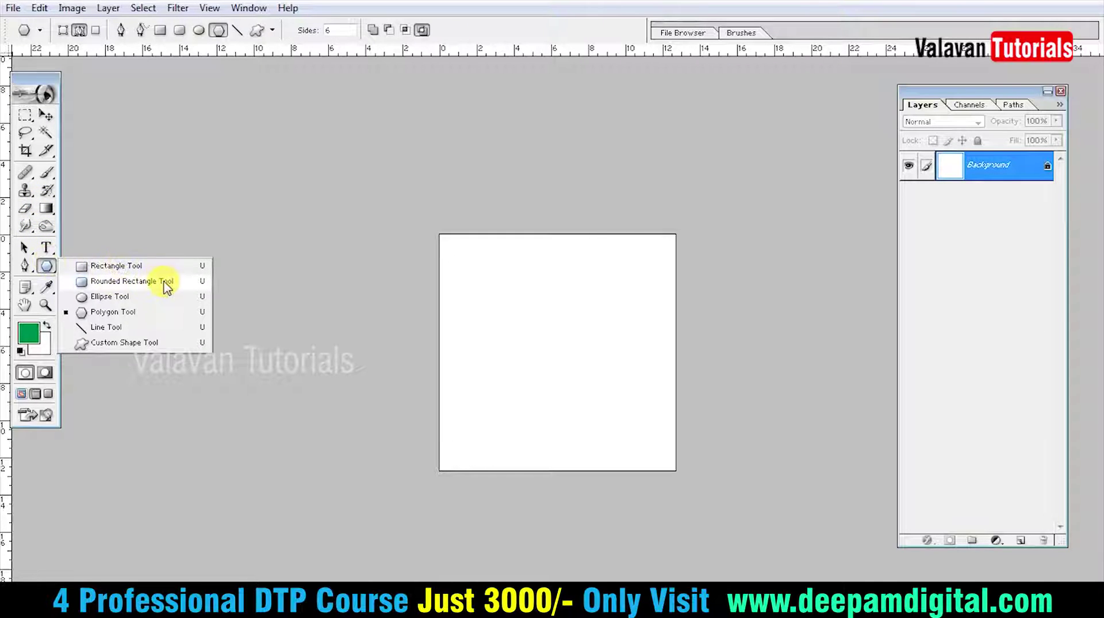
Draw a canvas-filling circle with the Ellipse Tool, convert it to a selection, and open Canvas Size.
{"action": "left_click", "coordinate": [138, 298]}
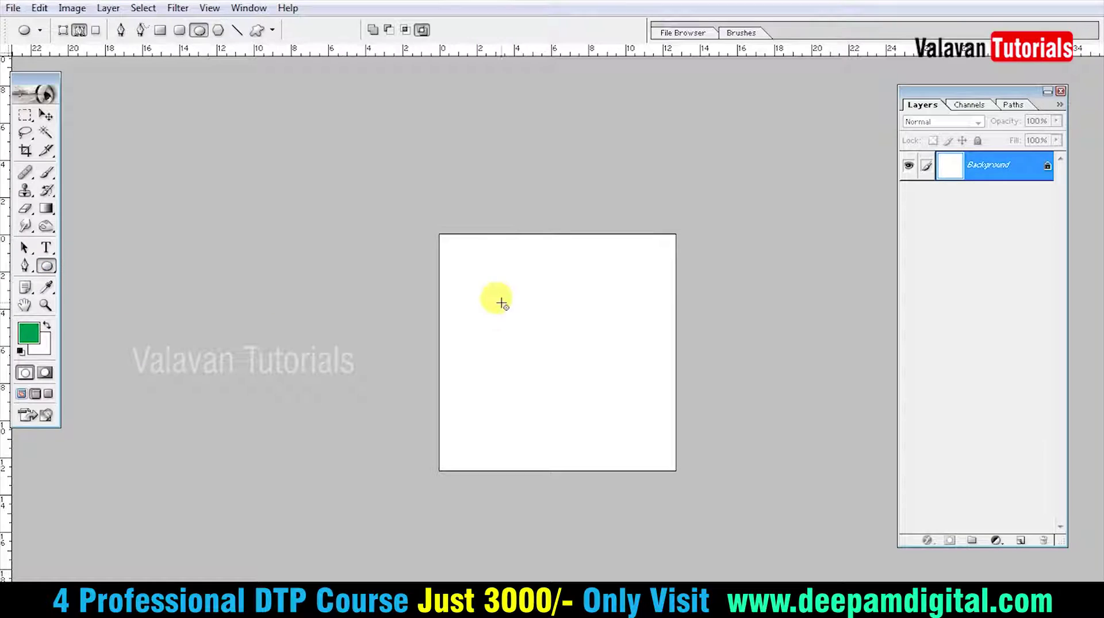
{"action": "left_click_drag", "start_coordinate": [470, 256], "coordinate": [682, 502]}
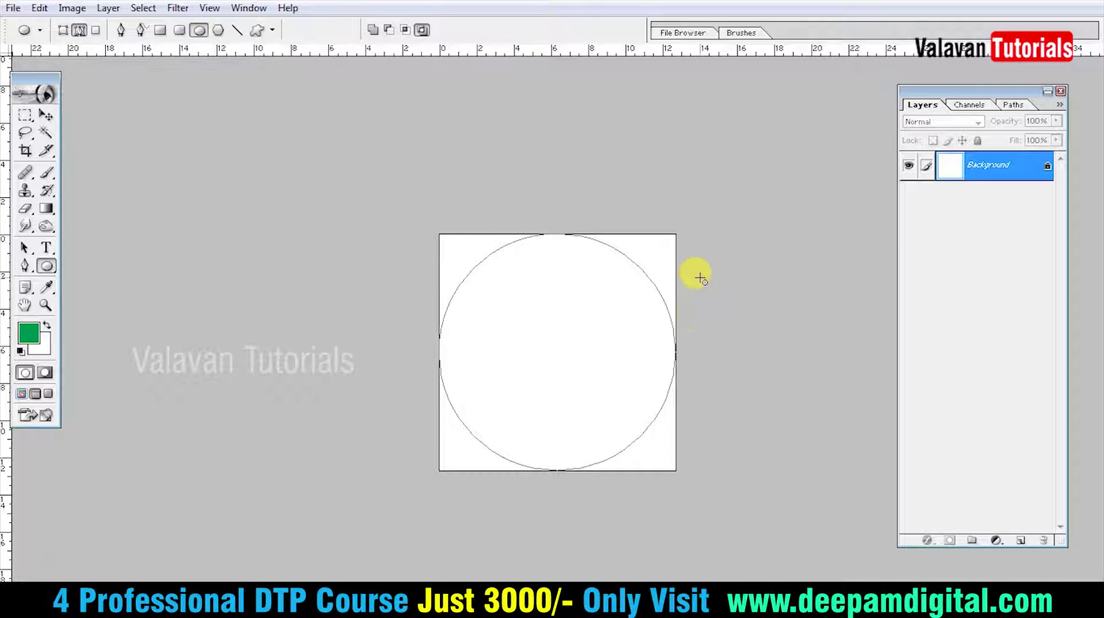
{"action": "key", "text": "ctrl+Return"}
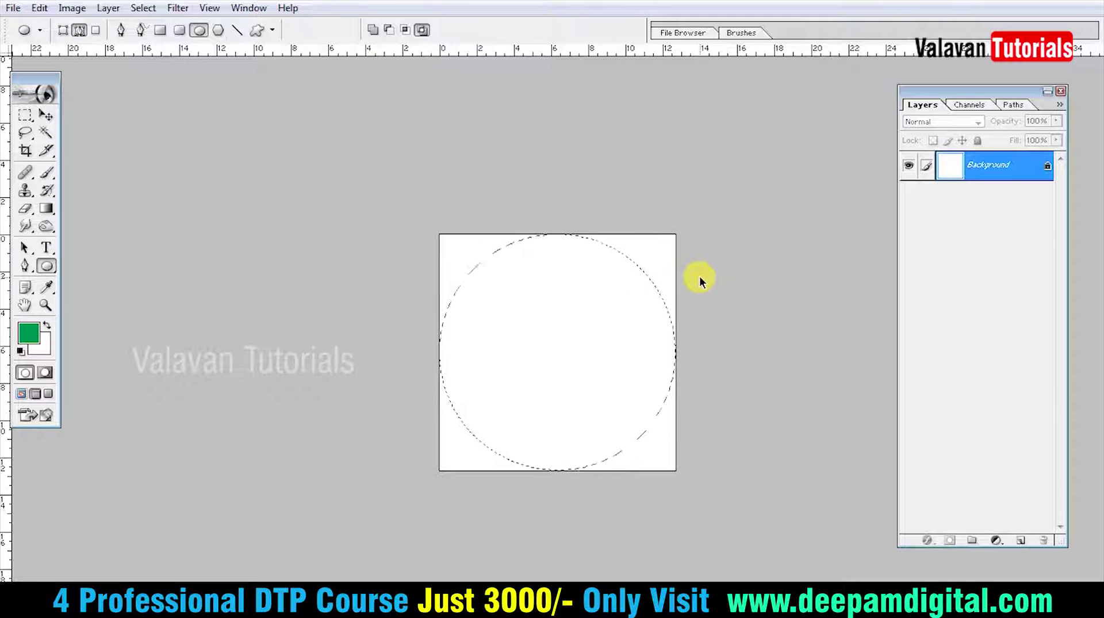
{"action": "key", "text": "ctrl+d"}
{"action": "key", "text": "v"}
{"action": "key", "text": "alt+ctrl+c"}
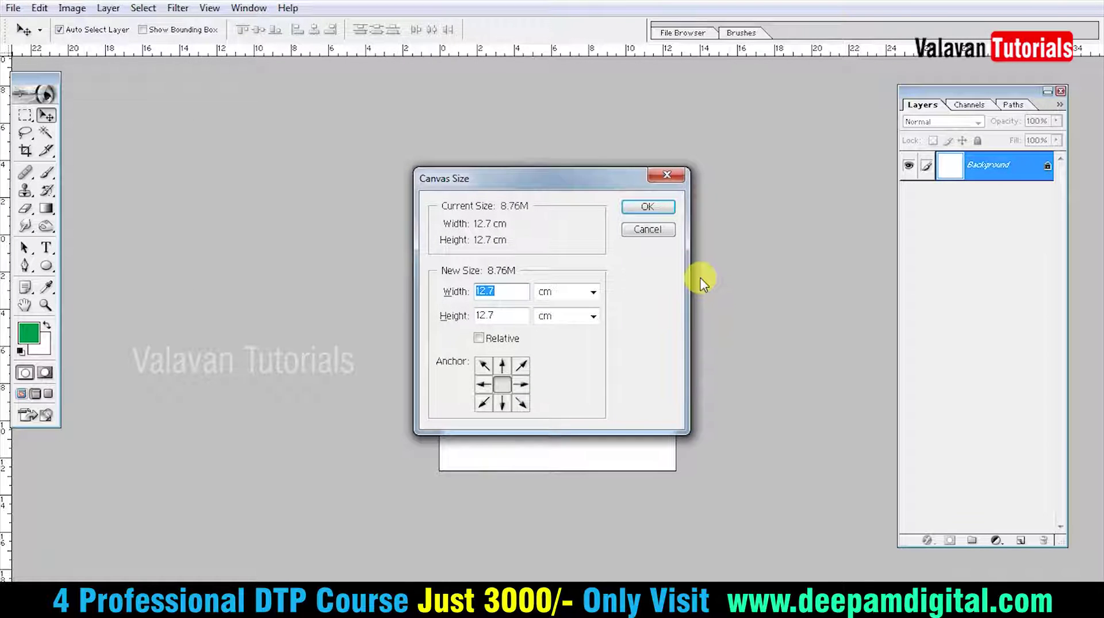
Cancel Canvas Size and switch the ruler units to inches.
{"action": "key", "text": "Escape"}
{"action": "right_click", "coordinate": [578, 50]}
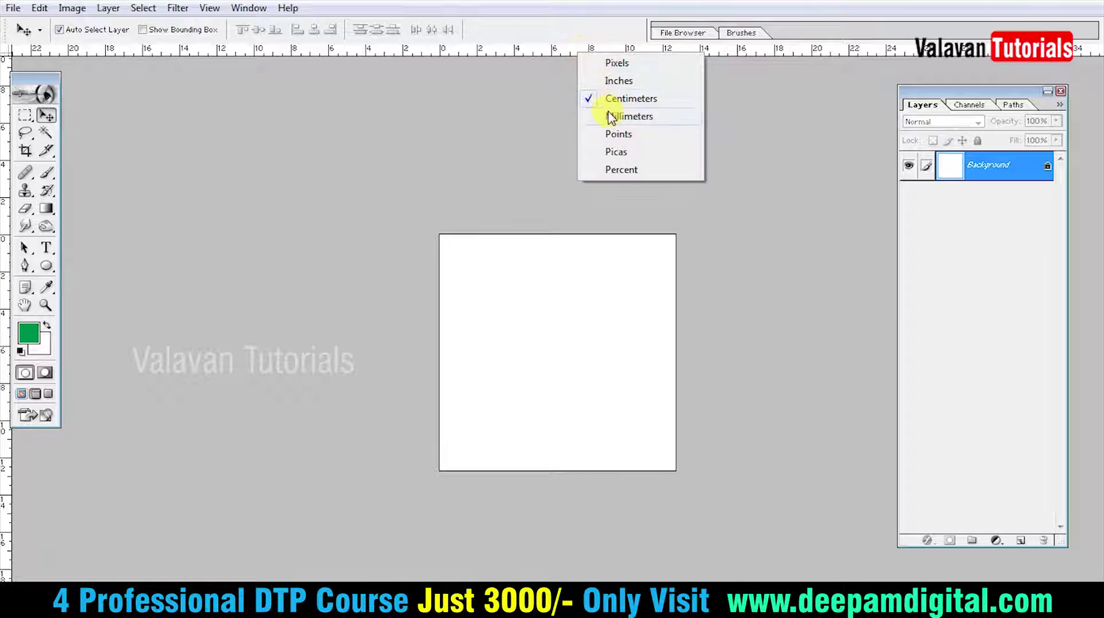
{"action": "left_click", "coordinate": [640, 81]}
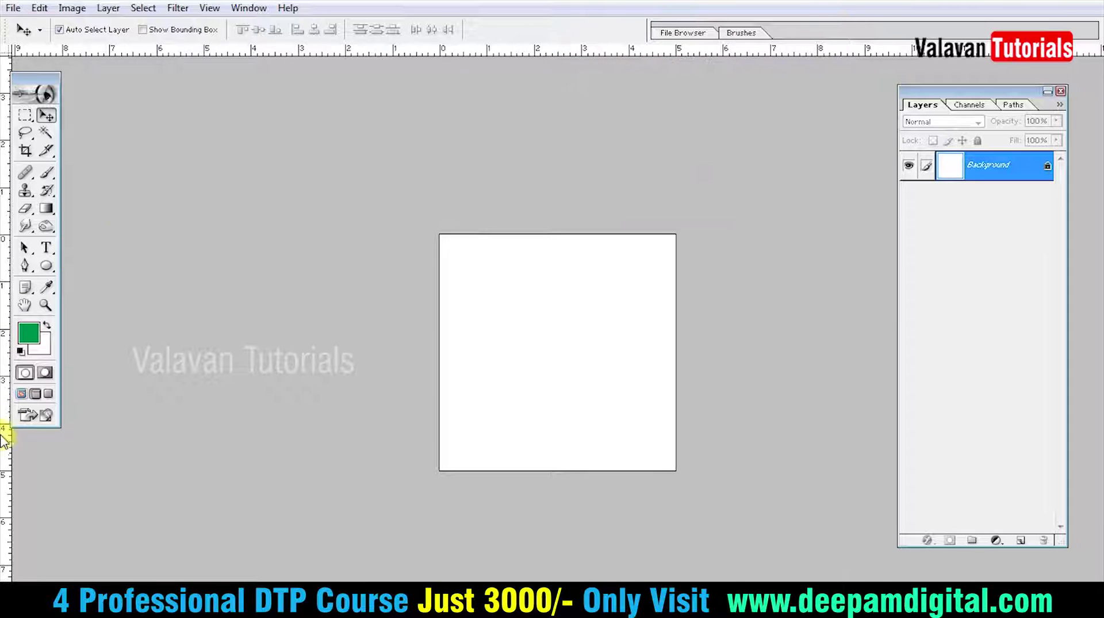
{"action": "right_click", "coordinate": [6, 451]}
{"action": "left_click", "coordinate": [10, 478]}
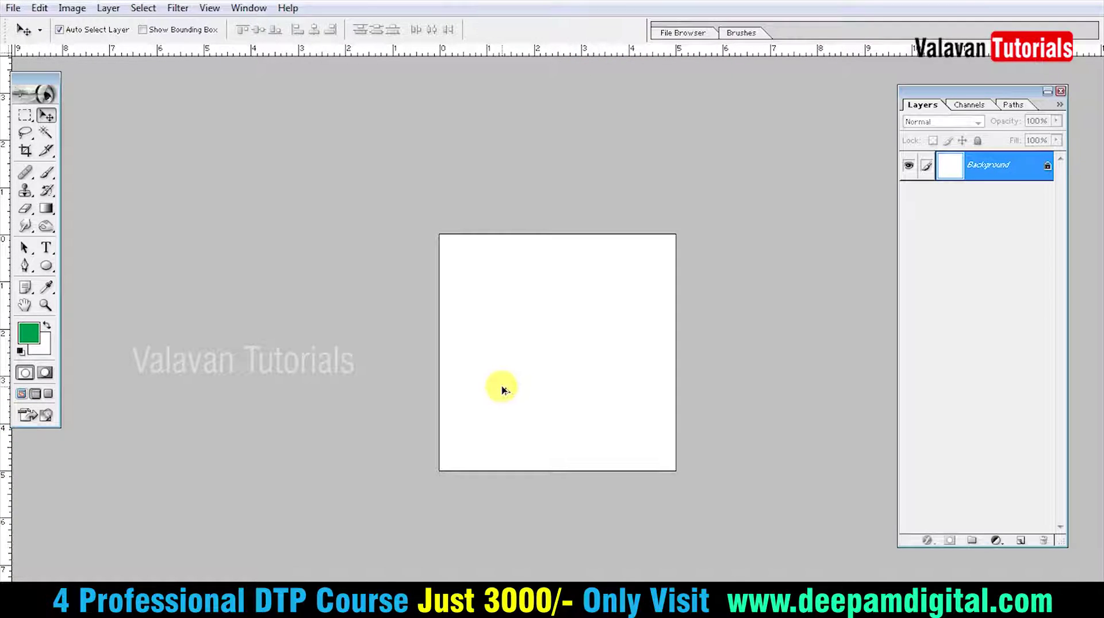
Enlarge the canvas to 6 × 6 inches.
{"action": "key", "text": "alt+i"}
{"action": "type", "text": "s6"}
{"action": "key", "text": "Return"}
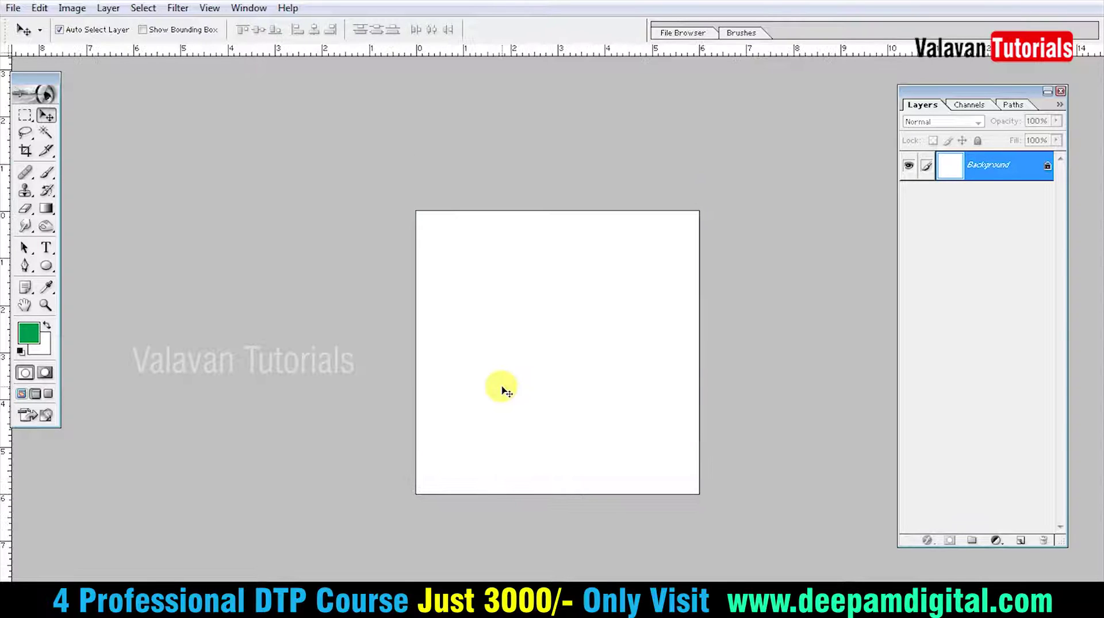
{"action": "key", "text": "ctrl+plus"}
{"action": "key", "text": "ctrl+minus"}
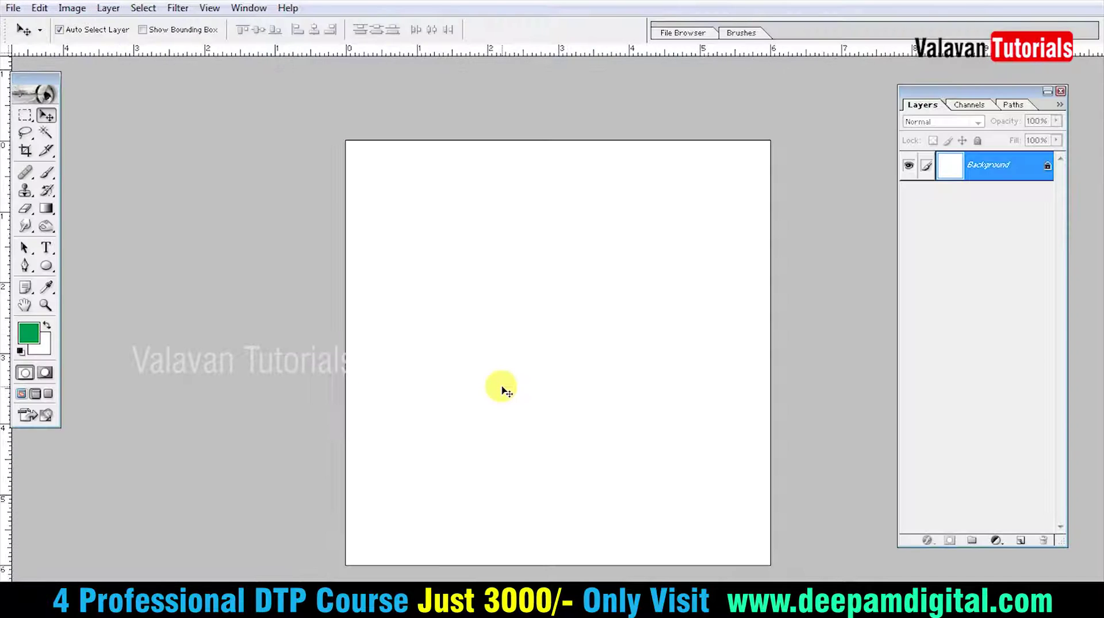
Add vertical and horizontal guides at 0.5 and 5.5 inches, then draw a circle touching them.
{"action": "key", "text": "alt+v"}
{"action": "key", "text": "e"}
{"action": "key", "text": "Return"}
{"action": "key", "text": "alt+v"}
{"action": "key", "text": "e"}
{"action": "key", "text": "Return"}
{"action": "key", "text": "alt+v"}
{"action": "key", "text": "e"}
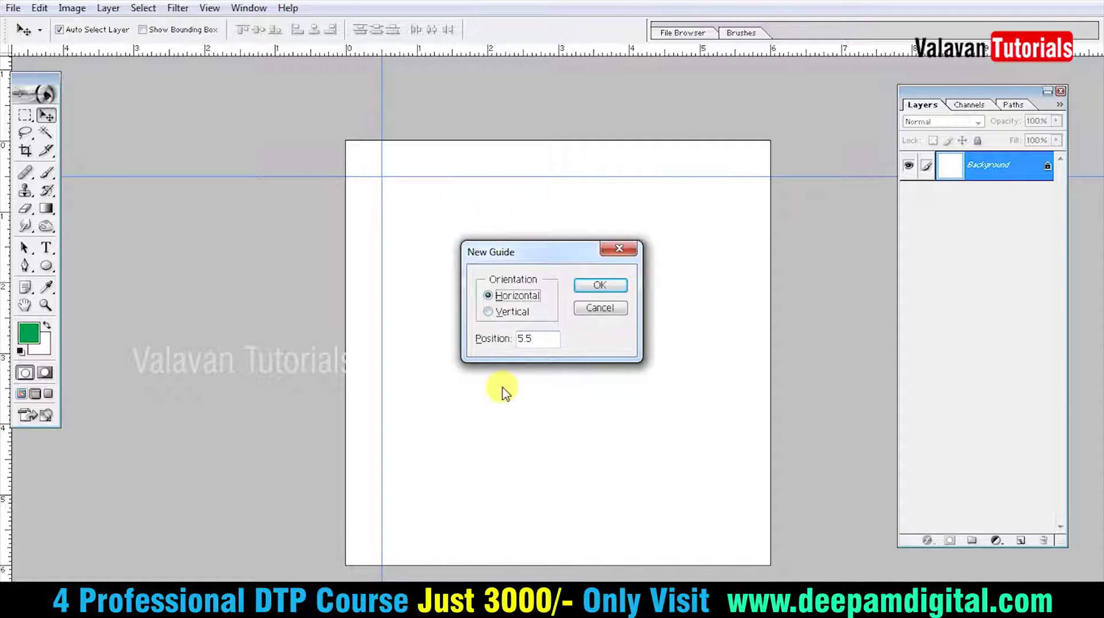
{"action": "key", "text": "Return"}
{"action": "key", "text": "alt+v"}
{"action": "type", "text": "e5.5"}
{"action": "key", "text": "Return"}
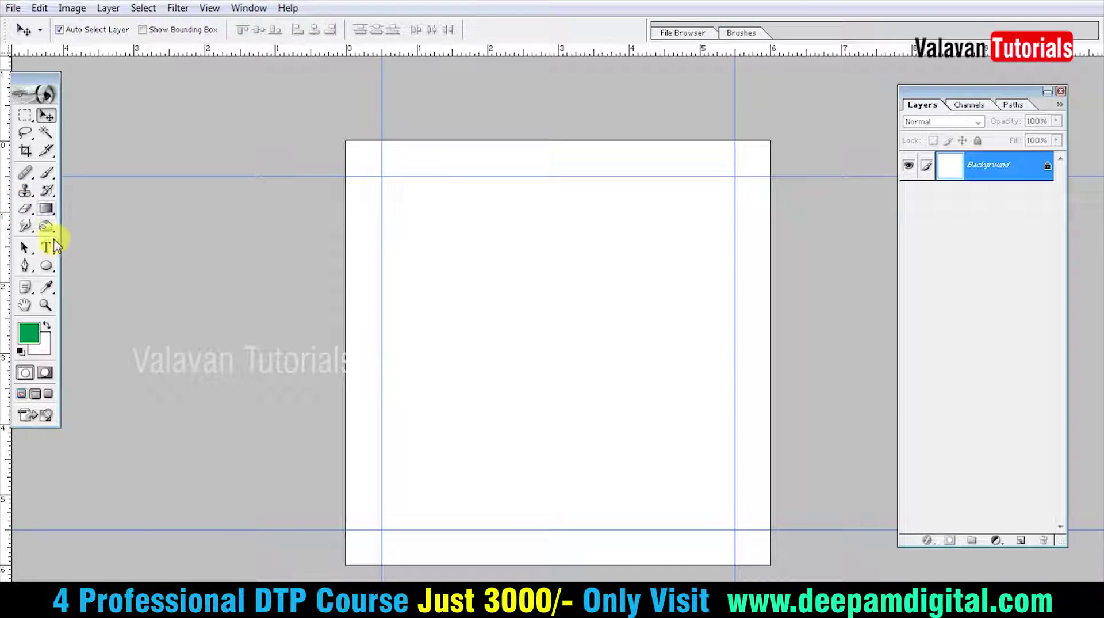
{"action": "left_click", "coordinate": [47, 265]}
{"action": "left_click_drag", "start_coordinate": [407, 198], "coordinate": [736, 540]}
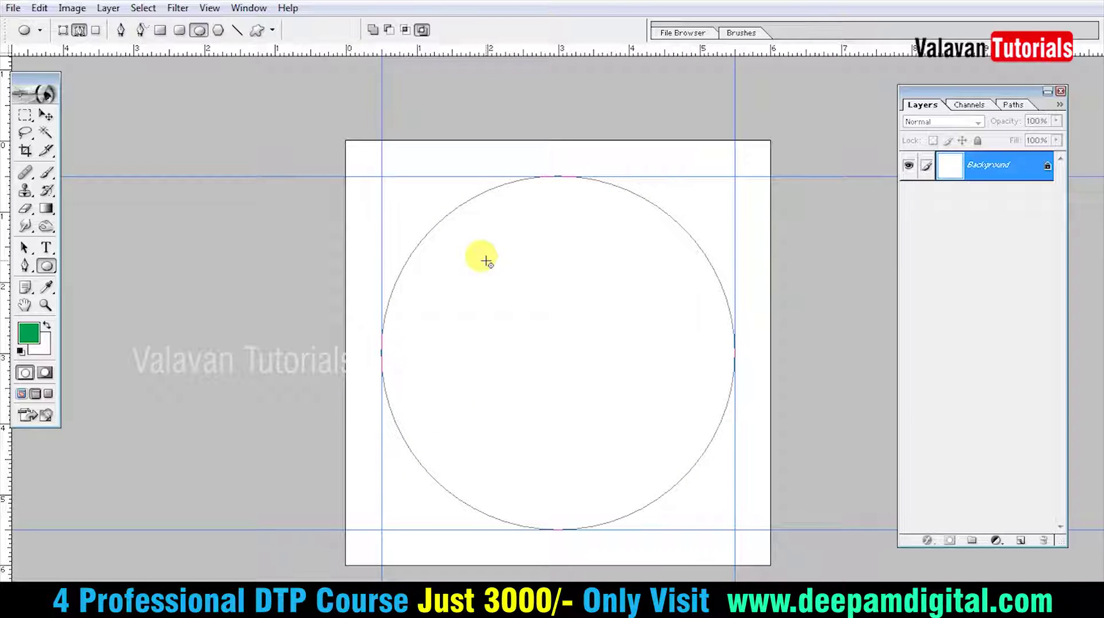
Load the ellipse path as a selection on a new empty layer.
{"action": "key", "text": "ctrl+Return"}
{"action": "key", "text": "ctrl+shift+n"}
{"action": "key", "text": "Return"}
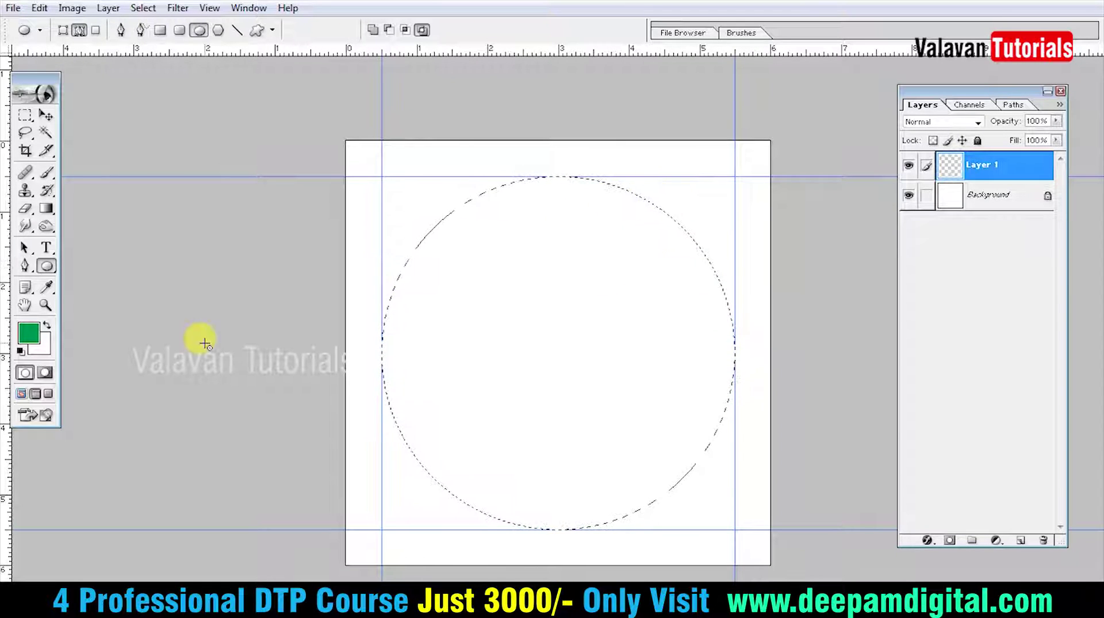
Choose a light blue foreground colour, fill the circle selection with it, and deselect.
{"action": "left_click", "coordinate": [28, 333]}
{"action": "left_click_drag", "start_coordinate": [590, 320], "coordinate": [588, 379]}
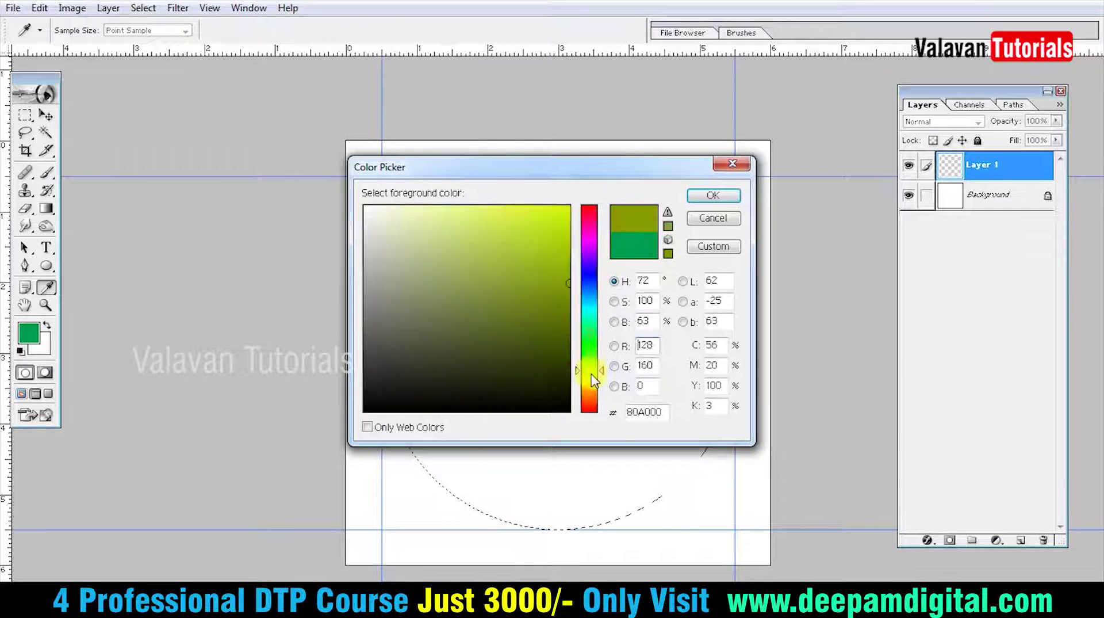
{"action": "left_click", "coordinate": [510, 214]}
{"action": "left_click_drag", "start_coordinate": [588, 299], "coordinate": [588, 314]}
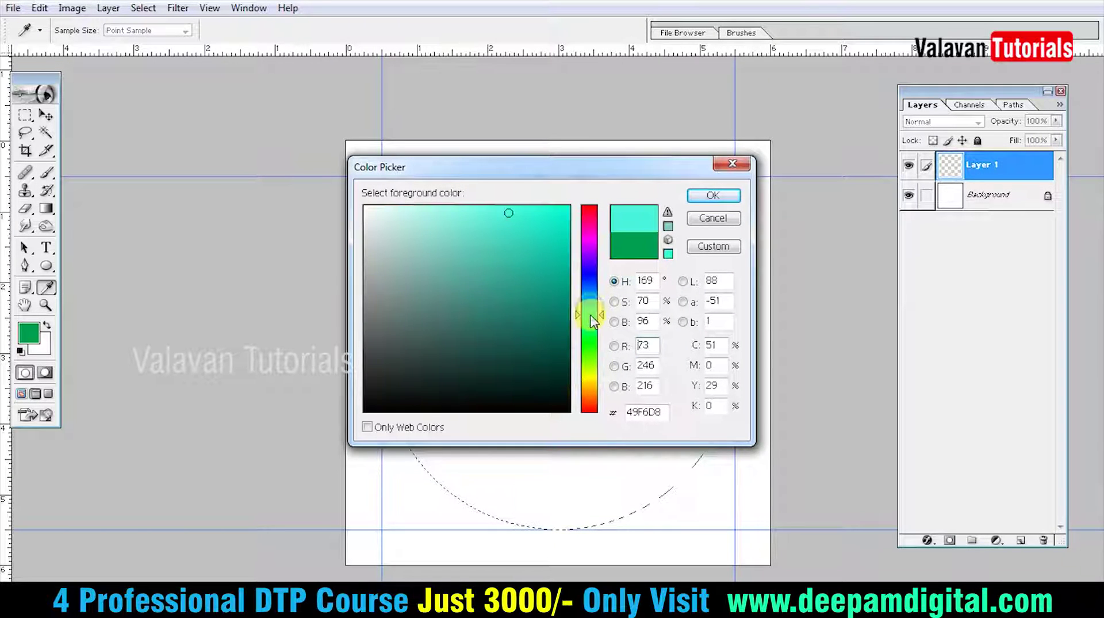
{"action": "left_click_drag", "start_coordinate": [488, 216], "coordinate": [471, 206]}
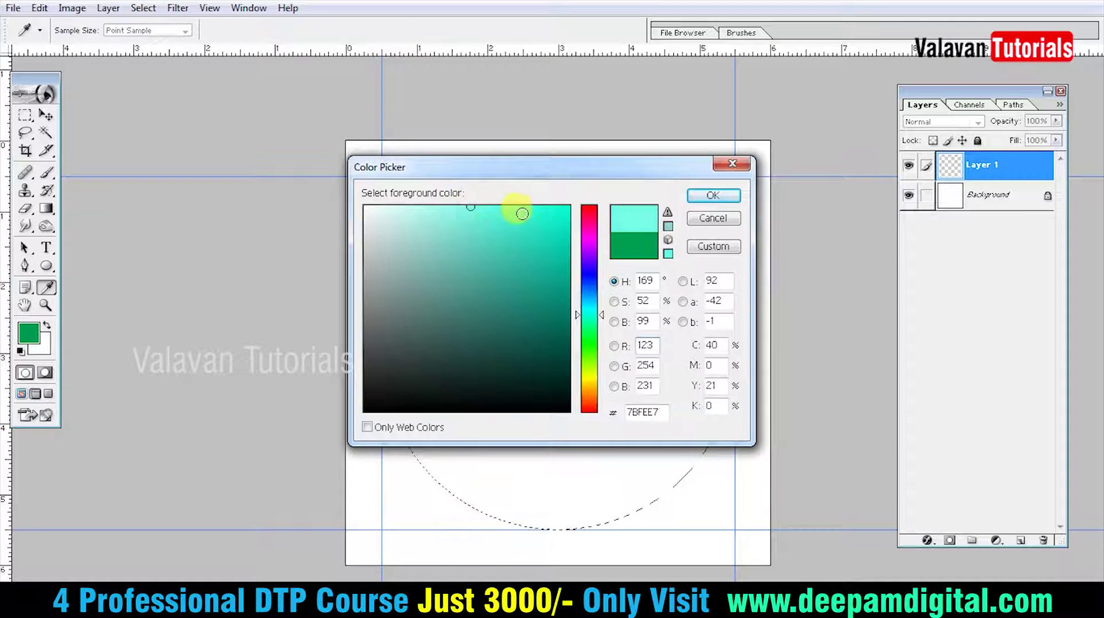
{"action": "left_click", "coordinate": [590, 306]}
{"action": "left_click", "coordinate": [705, 196]}
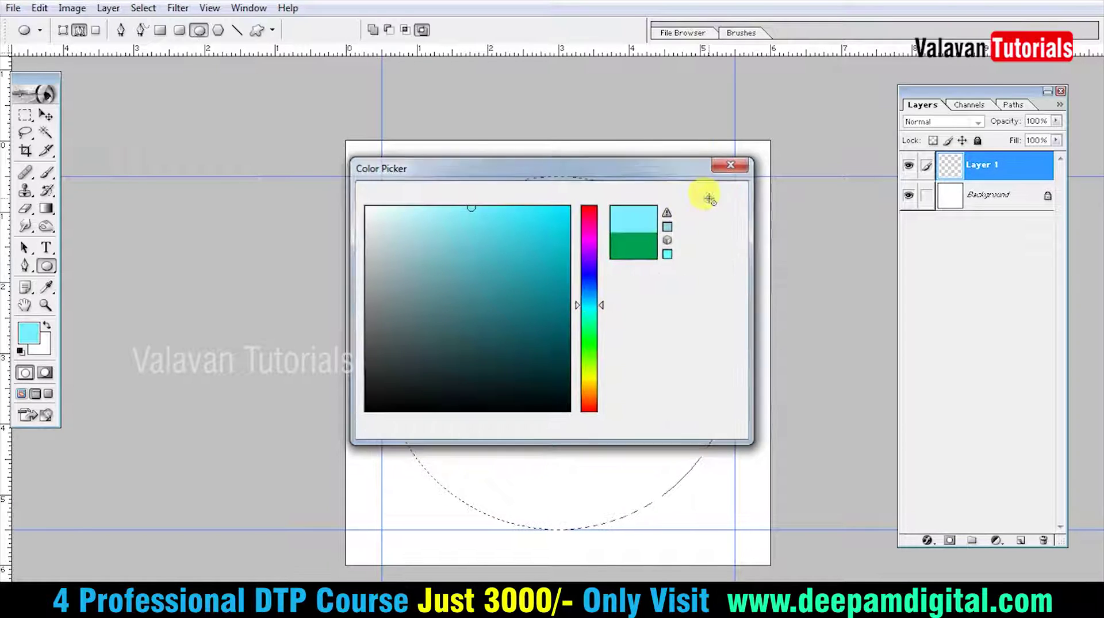
{"action": "key", "text": "alt+BackSpace"}
{"action": "key", "text": "ctrl+d"}
{"action": "key", "text": "v"}
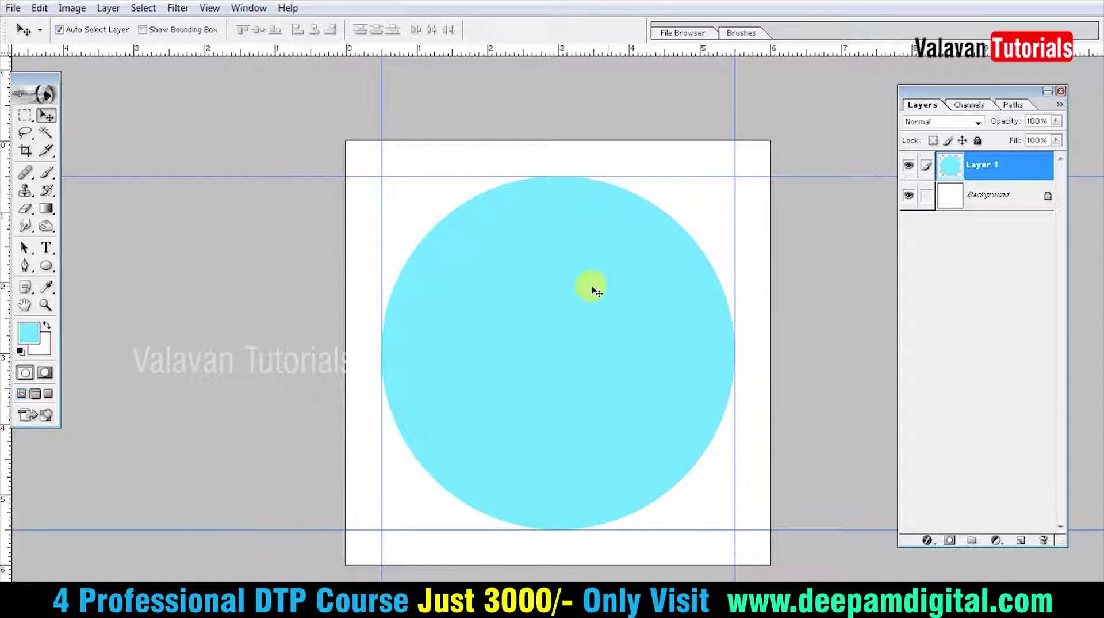
Duplicate the light blue circle layer and shrink the copy to about 91% around its centre.
{"action": "left_click_drag", "start_coordinate": [577, 296], "coordinate": [597, 298]}
{"action": "key", "text": "ctrl+z"}
{"action": "key", "text": "ctrl+j"}
{"action": "key", "text": "ctrl+t"}
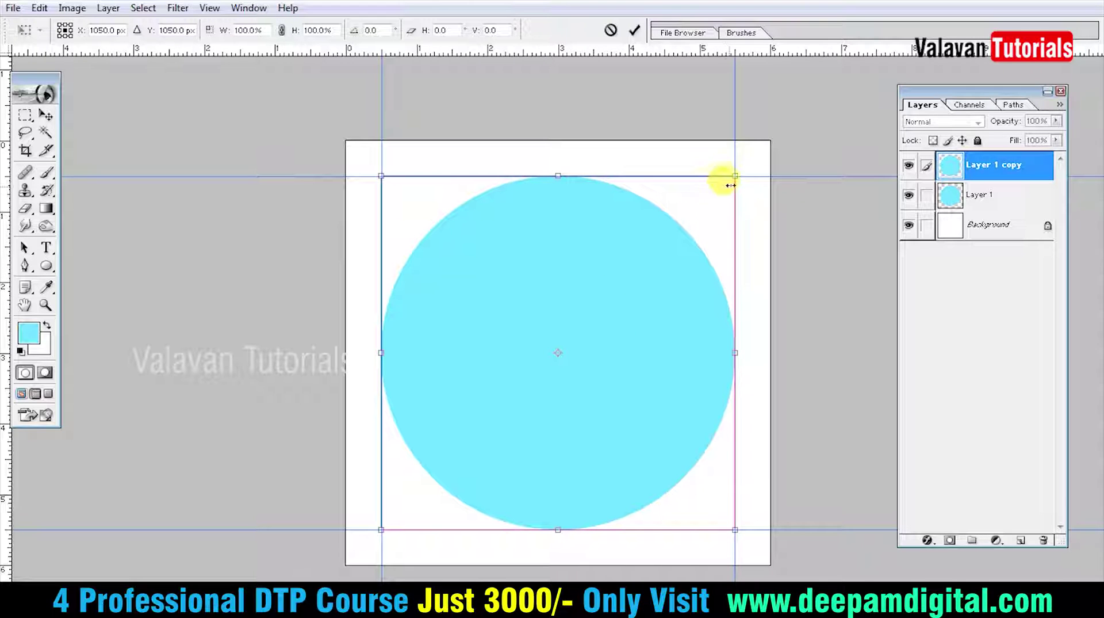
{"action": "left_click_drag", "start_coordinate": [733, 177], "coordinate": [720, 196]}
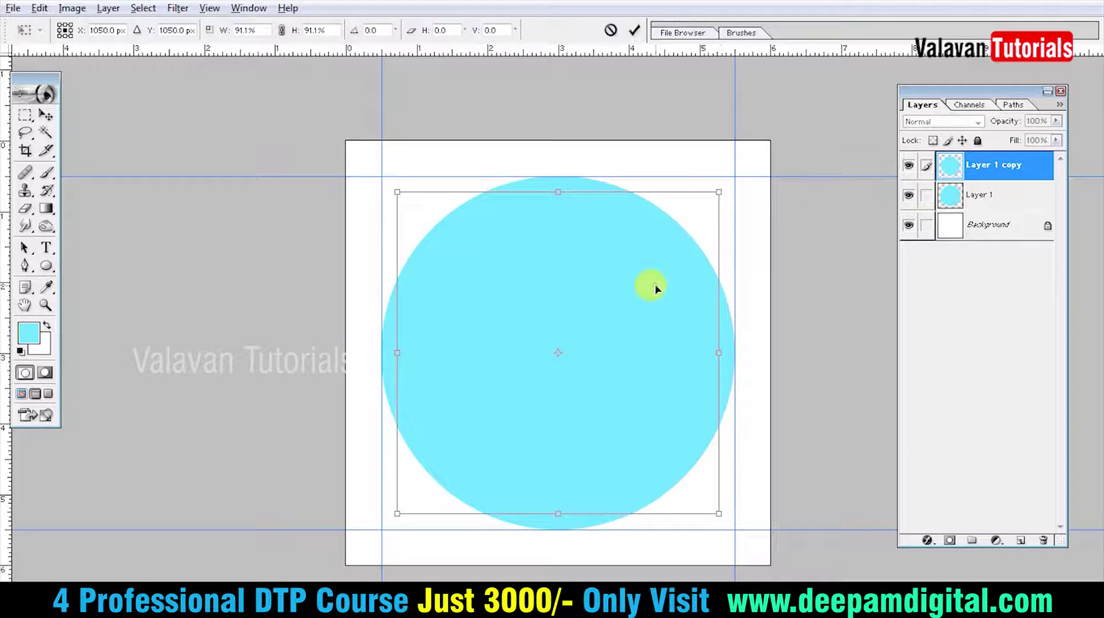
{"action": "key", "text": "Return"}
Shift the outer circle's hue by +42 on Layer 1 to form a violet-blue rim.
{"action": "key", "text": "ctrl+u"}
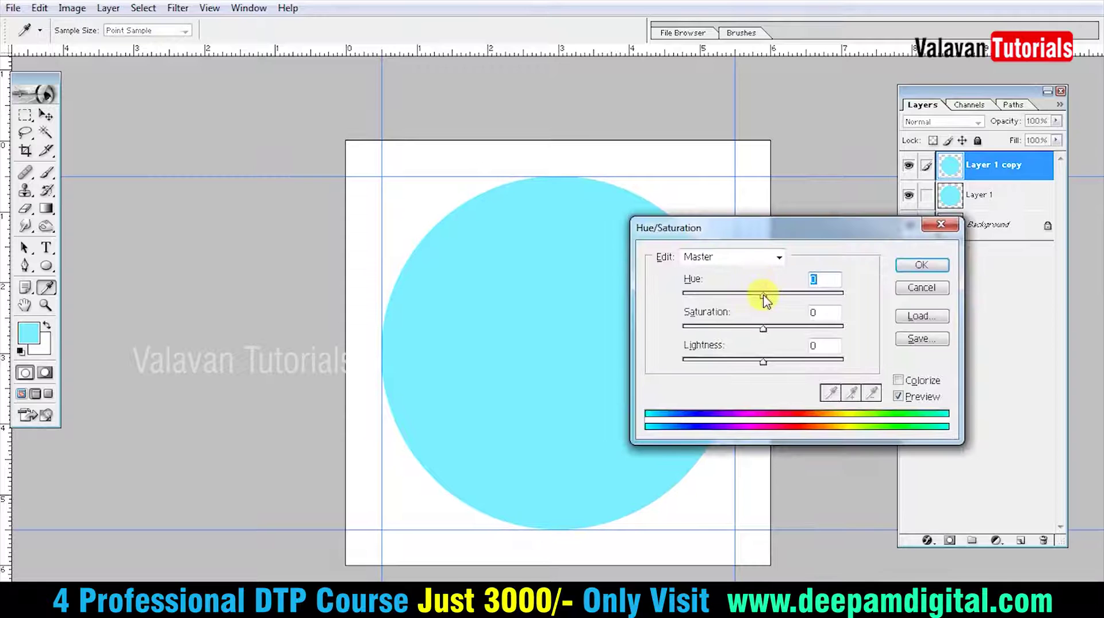
{"action": "left_click_drag", "start_coordinate": [764, 294], "coordinate": [805, 295]}
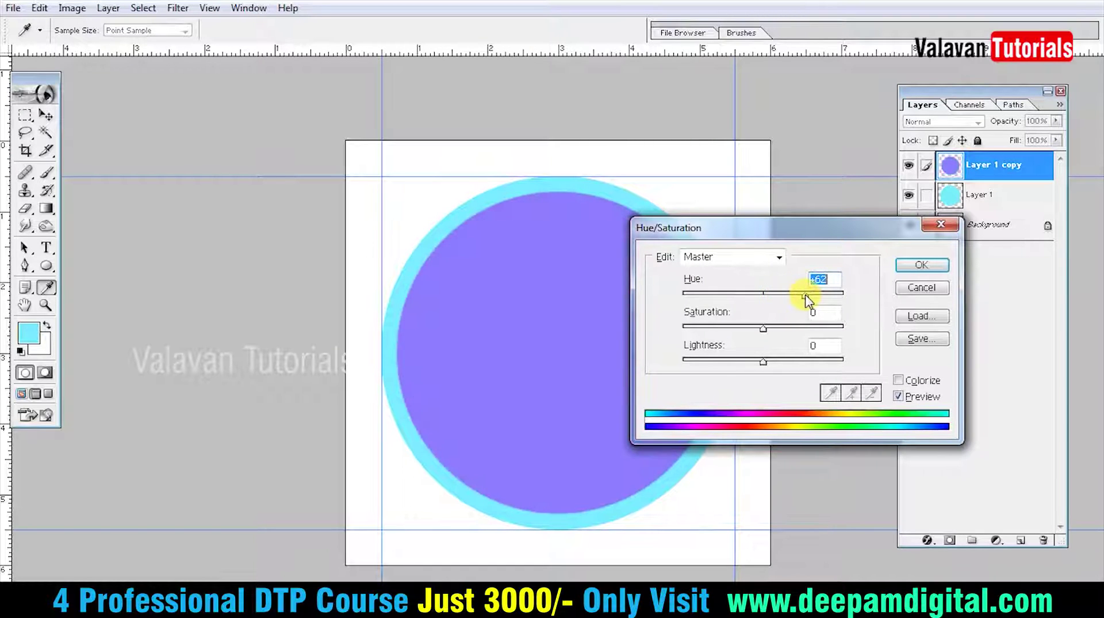
{"action": "key", "text": "Escape"}
{"action": "key", "text": "alt+bracketleft"}
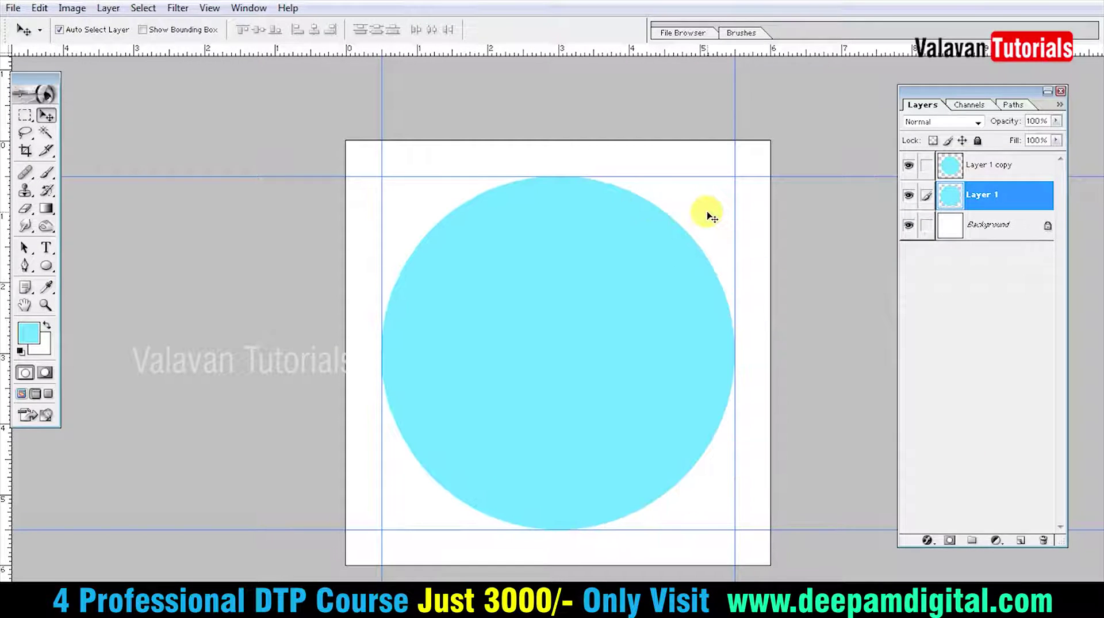
{"action": "key", "text": "ctrl+u"}
{"action": "left_click_drag", "start_coordinate": [764, 294], "coordinate": [797, 296]}
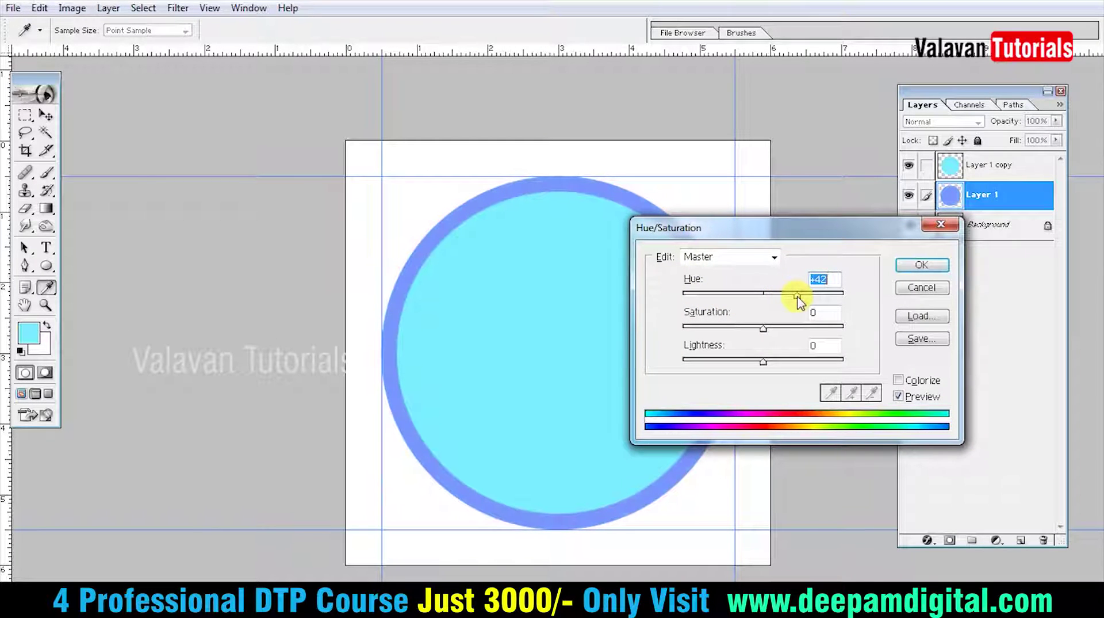
{"action": "key", "text": "Return"}
{"action": "key", "text": "v"}
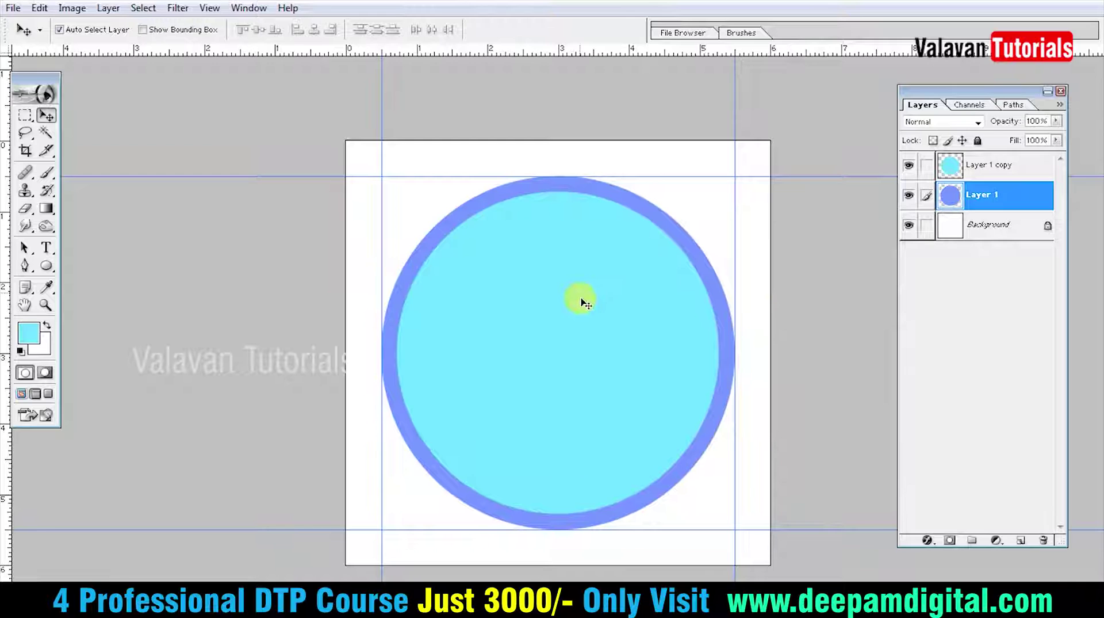
{"action": "left_click_drag", "start_coordinate": [583, 301], "coordinate": [599, 288]}
{"action": "key", "text": "ctrl+z"}
{"action": "key", "text": "z"}
{"action": "left_click", "coordinate": [581, 305]}
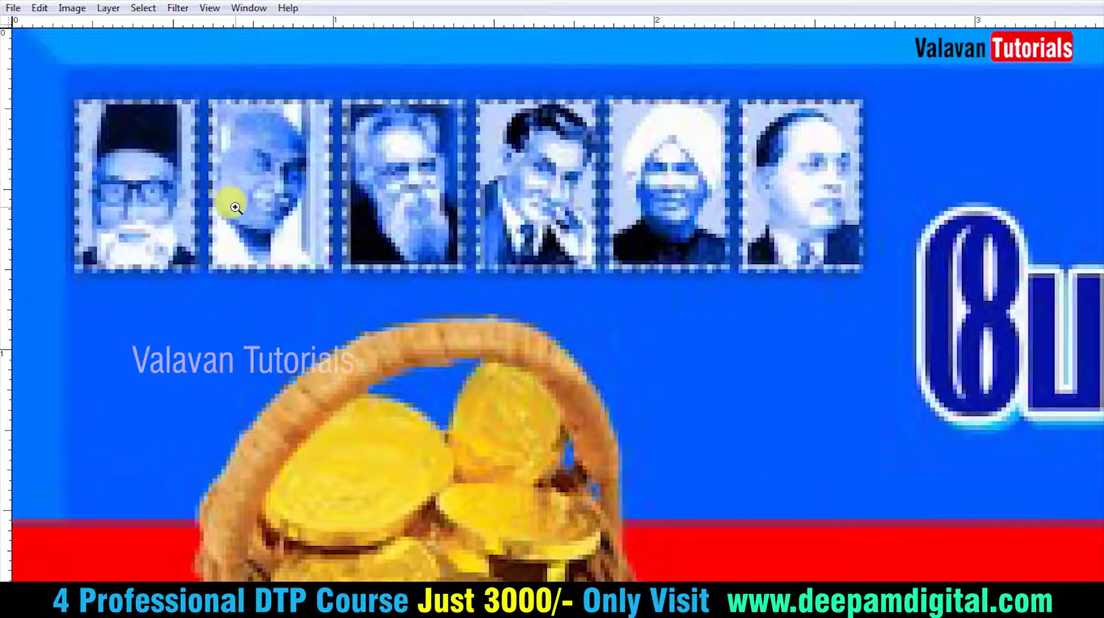
Marquee-select the row of six portraits in the reference banner.
{"action": "key", "text": "m"}
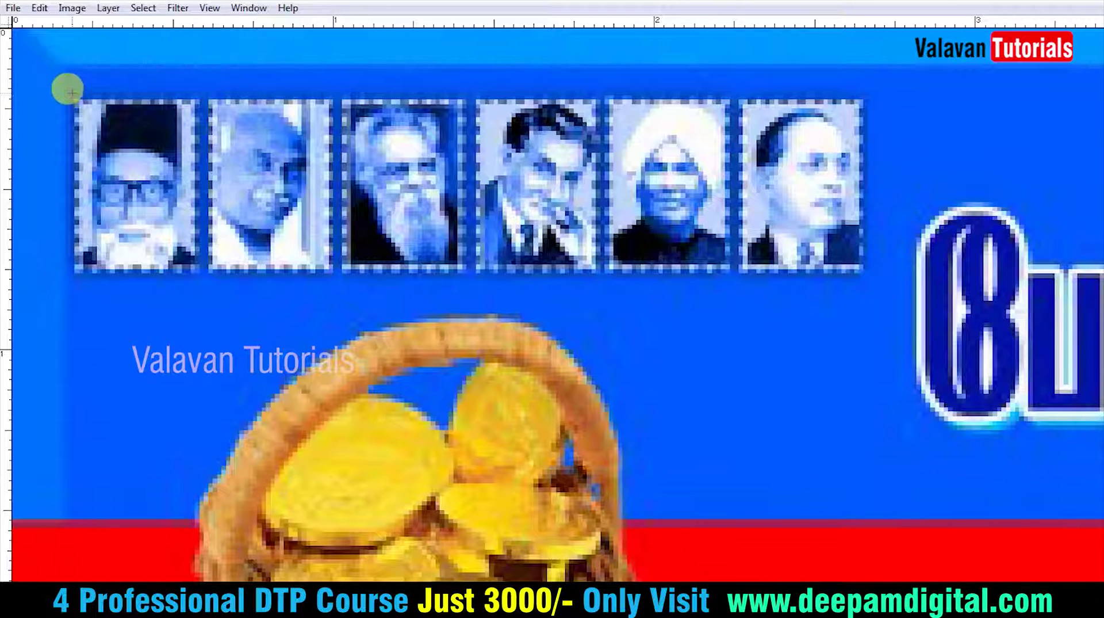
{"action": "left_click_drag", "start_coordinate": [703, 230], "coordinate": [827, 268]}
{"action": "left_click_drag", "start_coordinate": [485, 185], "coordinate": [842, 267]}
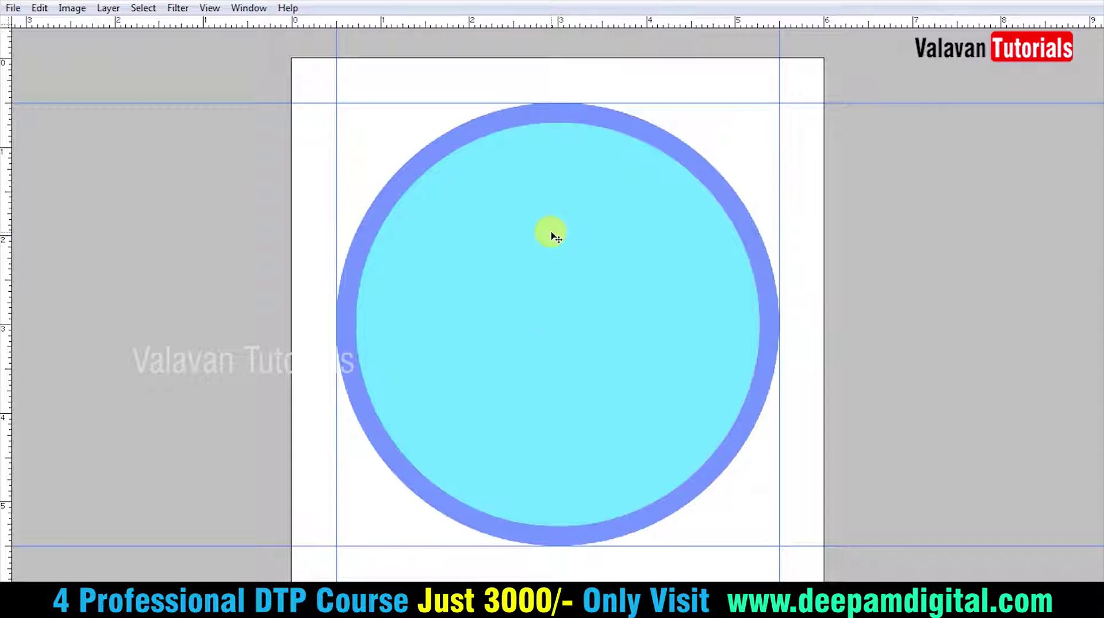
Enlarge the pasted portrait strip and centre it at the top of the circle.
{"action": "mouse_move", "coordinate": [567, 137]}
{"action": "left_mouse_down"}
{"action": "mouse_move", "coordinate": [572, 127]}
{"action": "mouse_move", "coordinate": [584, 137]}
{"action": "left_mouse_up"}
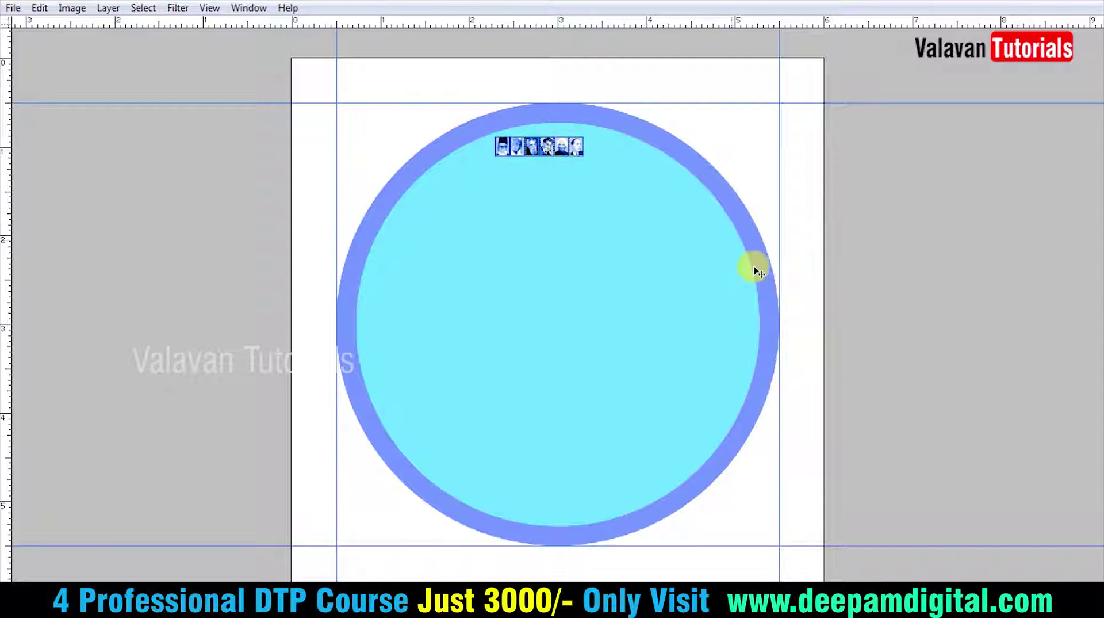
{"action": "key", "text": "ctrl+plus"}
{"action": "left_click_drag", "start_coordinate": [525, 197], "coordinate": [562, 203]}
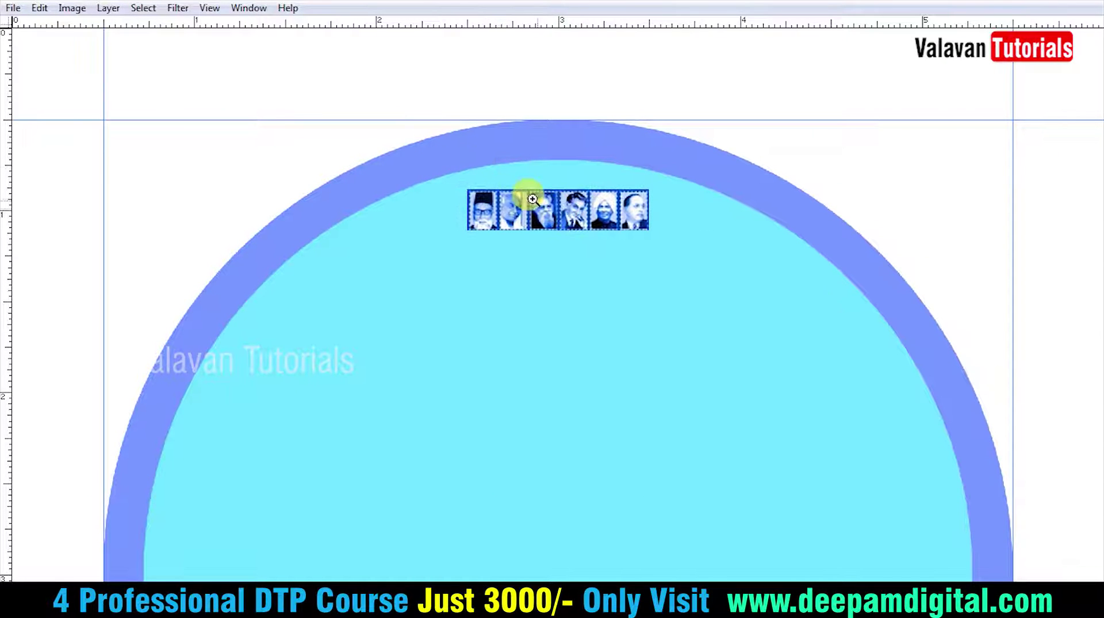
{"action": "key", "text": "ctrl+minus"}
{"action": "right_click", "coordinate": [569, 246]}
{"action": "left_click", "coordinate": [593, 253]}
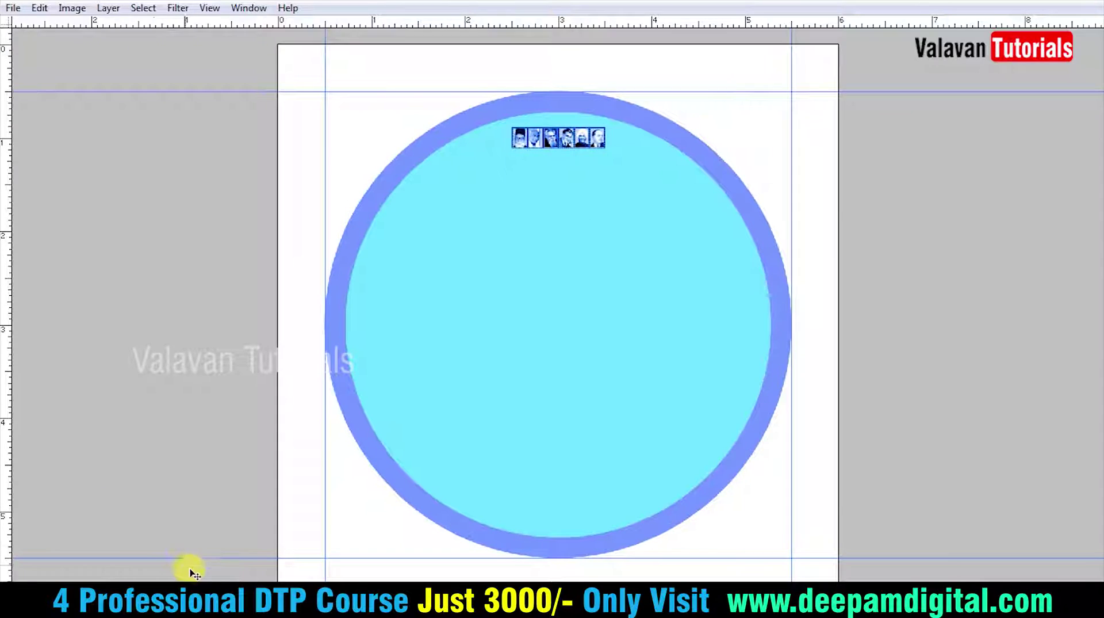
Search Google Images for 'simple background'.
{"action": "left_click", "coordinate": [379, 42]}
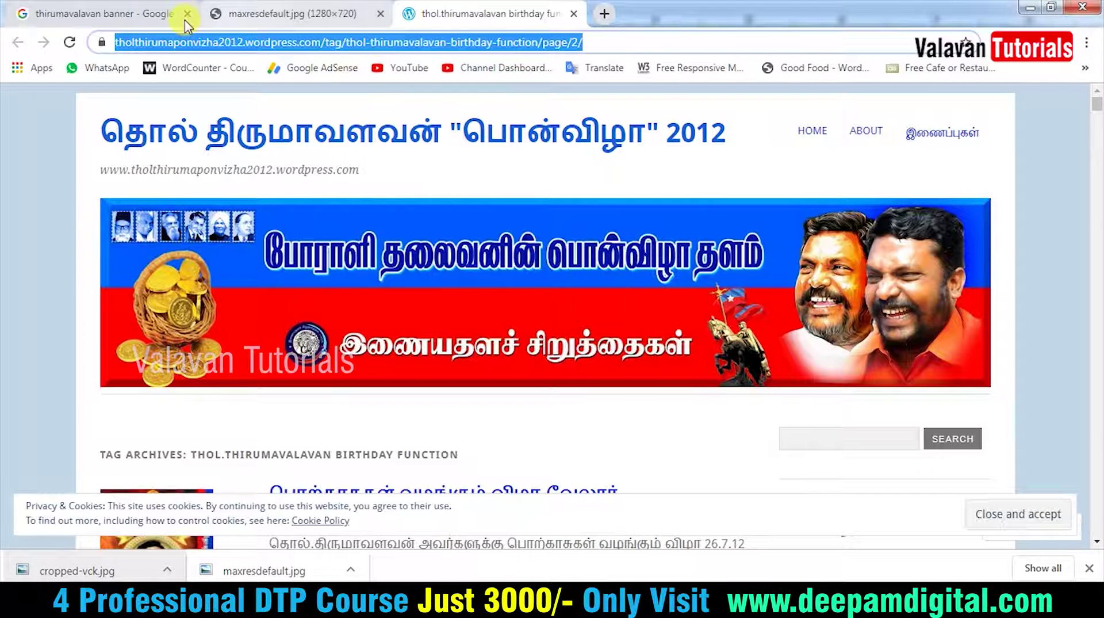
{"action": "type", "text": "simple "}
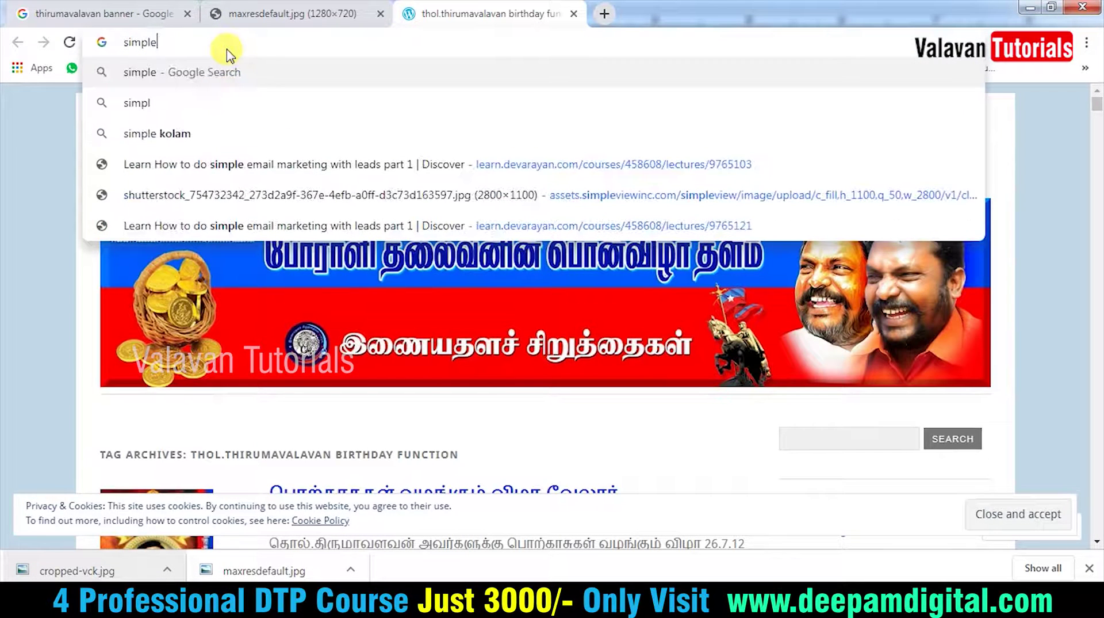
{"action": "type", "text": "ba"}
{"action": "key", "text": "Down"}
{"action": "key", "text": "Return"}
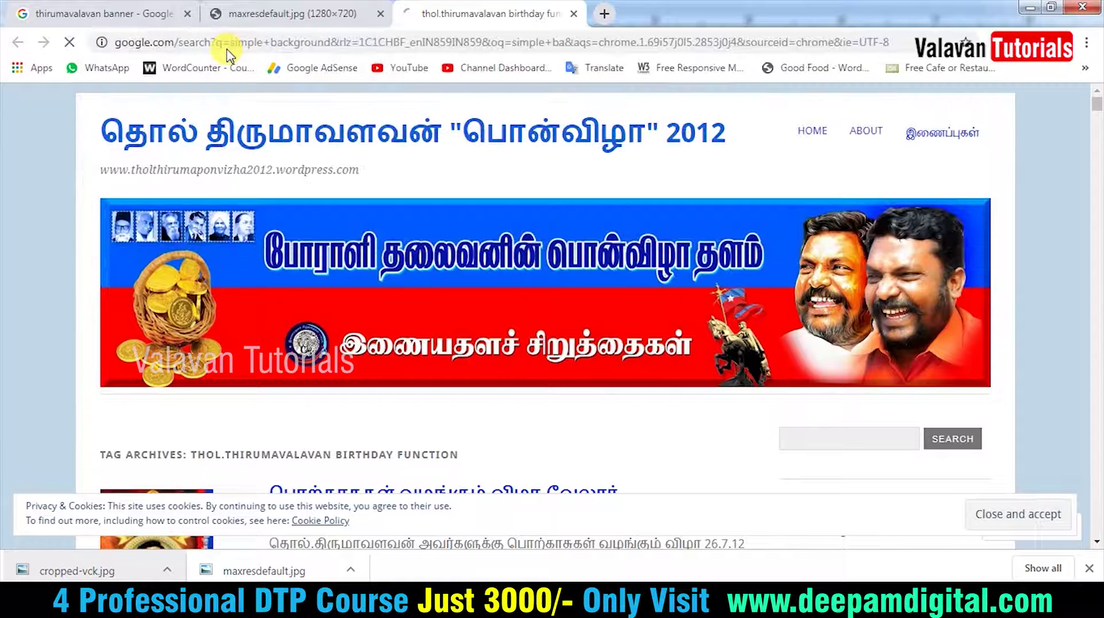
{"action": "left_click", "coordinate": [208, 162]}
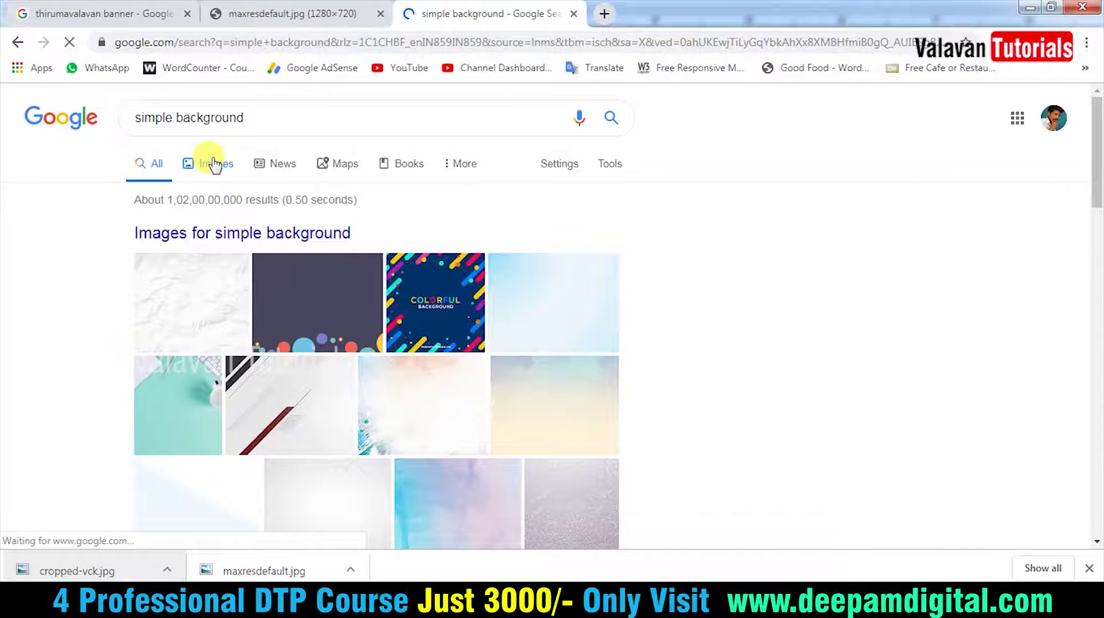
Browse the results and preview the 1920 × 1080 multicolor gaussian blur background.
{"action": "scroll", "coordinate": [506, 351], "scroll_direction": "down", "scroll_amount": 5}
{"action": "scroll", "coordinate": [506, 352], "scroll_direction": "down", "scroll_amount": 5}
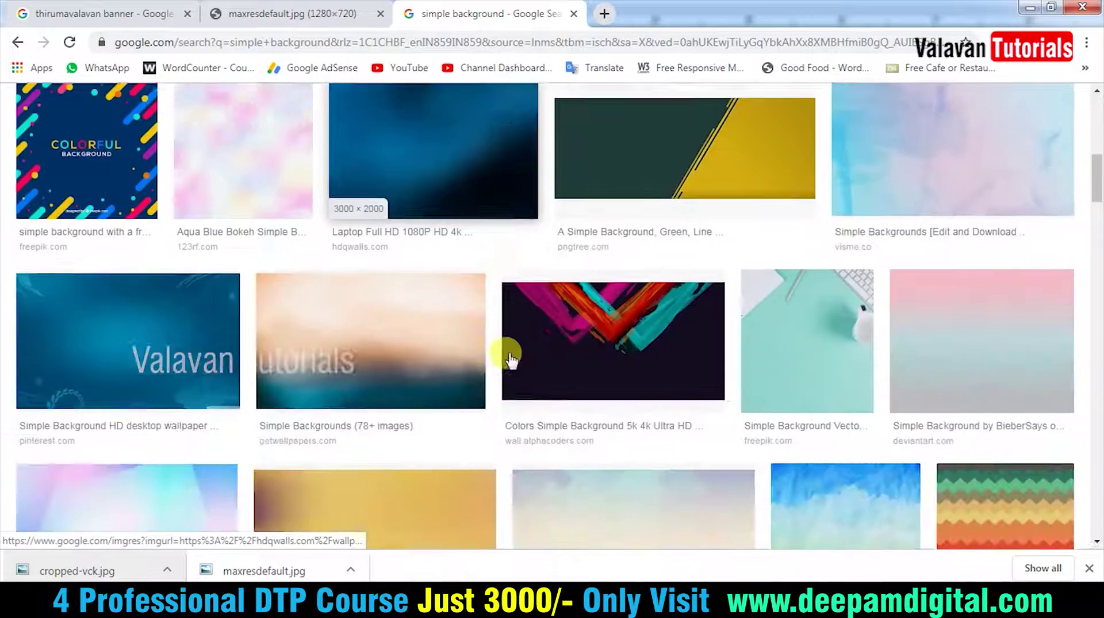
{"action": "scroll", "coordinate": [509, 353], "scroll_direction": "down", "scroll_amount": 4}
{"action": "scroll", "coordinate": [505, 353], "scroll_direction": "down", "scroll_amount": 4}
{"action": "scroll", "coordinate": [505, 352], "scroll_direction": "down", "scroll_amount": 2}
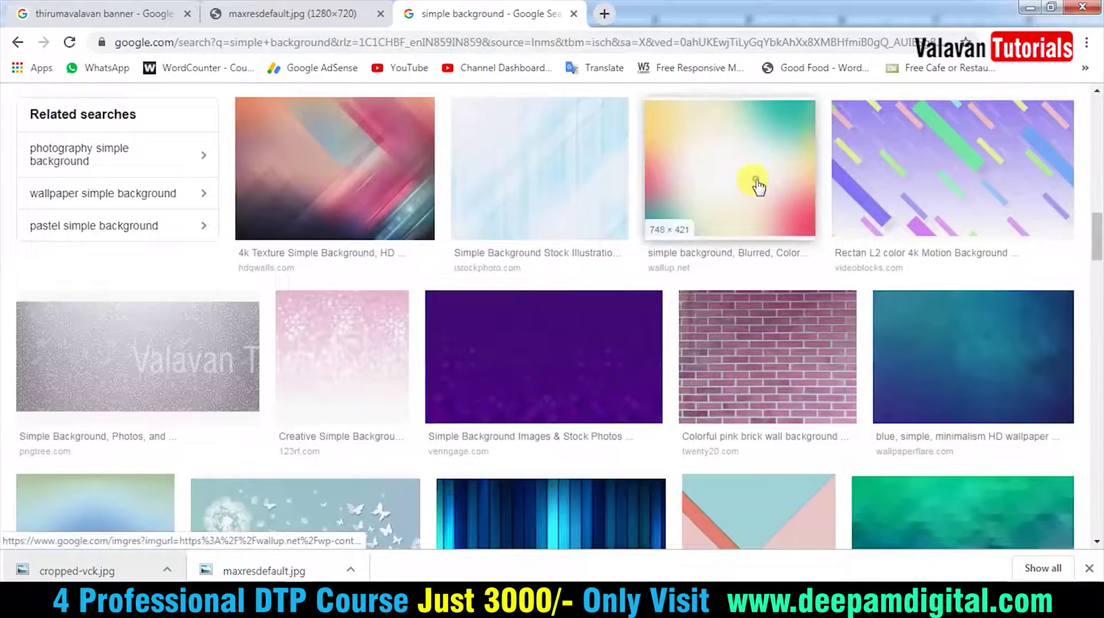
{"action": "left_click", "coordinate": [757, 184]}
{"action": "scroll", "coordinate": [685, 352], "scroll_direction": "down", "scroll_amount": 1}
{"action": "scroll", "coordinate": [609, 345], "scroll_direction": "down", "scroll_amount": 6}
{"action": "scroll", "coordinate": [664, 378], "scroll_direction": "down", "scroll_amount": 3}
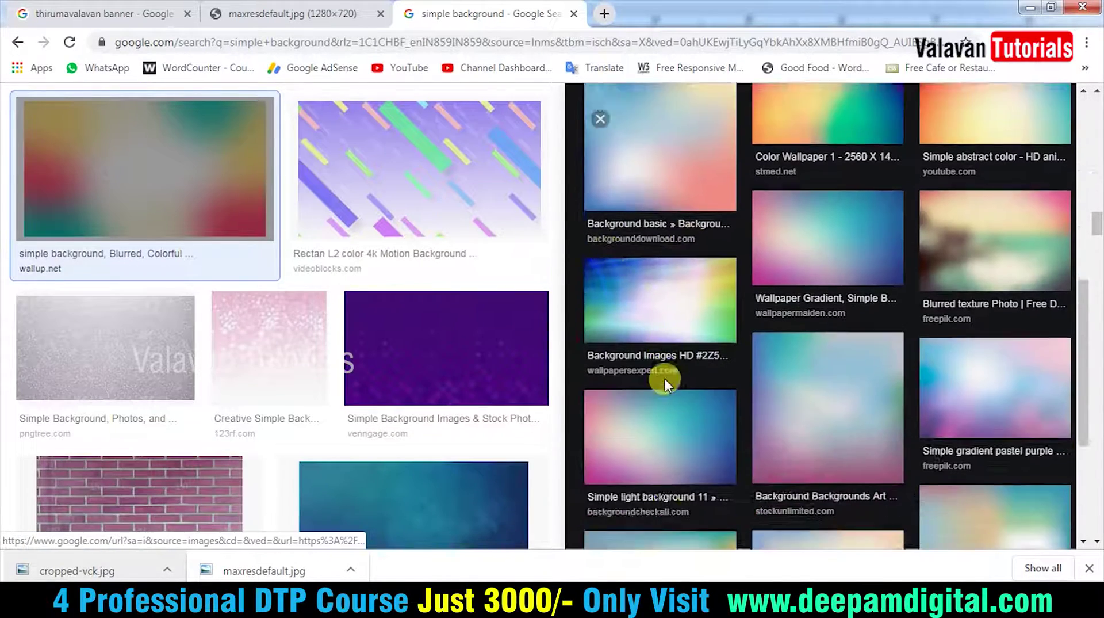
{"action": "scroll", "coordinate": [815, 414], "scroll_direction": "up", "scroll_amount": 9}
{"action": "scroll", "coordinate": [814, 414], "scroll_direction": "down", "scroll_amount": 3}
{"action": "scroll", "coordinate": [813, 417], "scroll_direction": "down", "scroll_amount": 2}
{"action": "scroll", "coordinate": [813, 417], "scroll_direction": "down", "scroll_amount": 5}
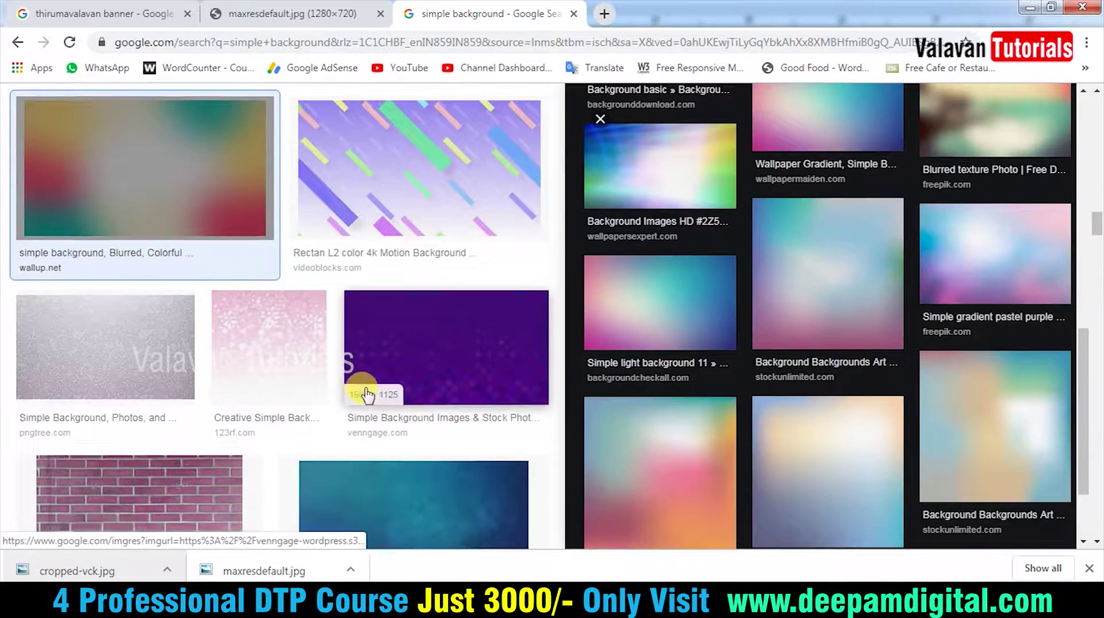
{"action": "scroll", "coordinate": [365, 389], "scroll_direction": "down", "scroll_amount": 6}
{"action": "scroll", "coordinate": [365, 389], "scroll_direction": "down", "scroll_amount": 5}
{"action": "scroll", "coordinate": [365, 374], "scroll_direction": "down", "scroll_amount": 5}
{"action": "scroll", "coordinate": [365, 373], "scroll_direction": "down", "scroll_amount": 1}
{"action": "scroll", "coordinate": [367, 373], "scroll_direction": "down", "scroll_amount": 5}
{"action": "scroll", "coordinate": [365, 374], "scroll_direction": "down", "scroll_amount": 5}
{"action": "scroll", "coordinate": [364, 375], "scroll_direction": "down", "scroll_amount": 5}
{"action": "scroll", "coordinate": [364, 375], "scroll_direction": "down", "scroll_amount": 2}
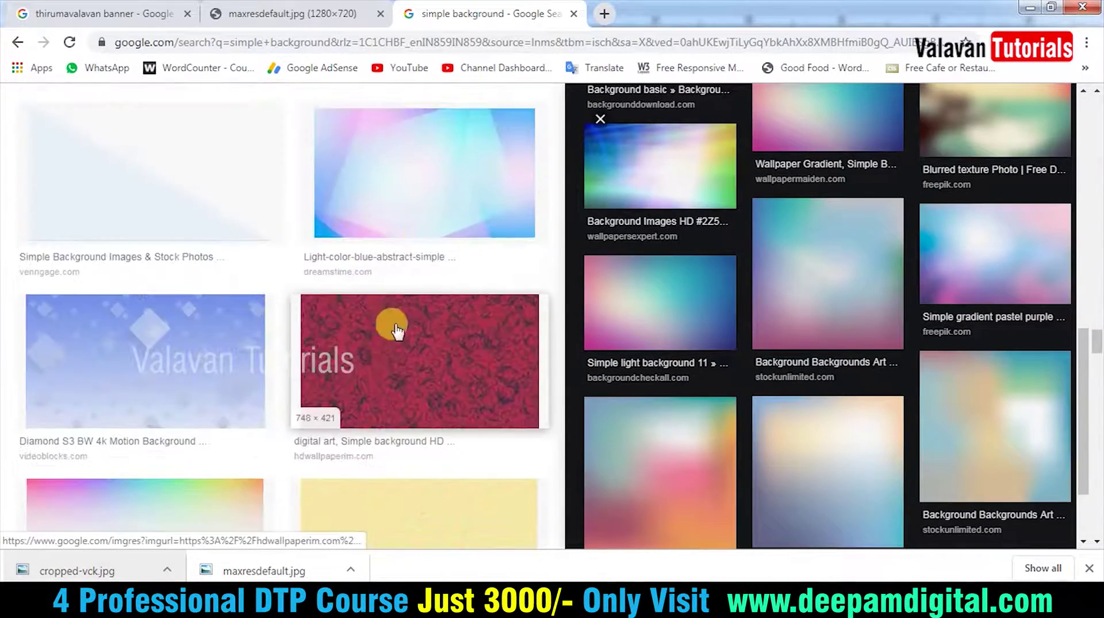
{"action": "left_click", "coordinate": [443, 151]}
{"action": "scroll", "coordinate": [374, 414], "scroll_direction": "down", "scroll_amount": 4}
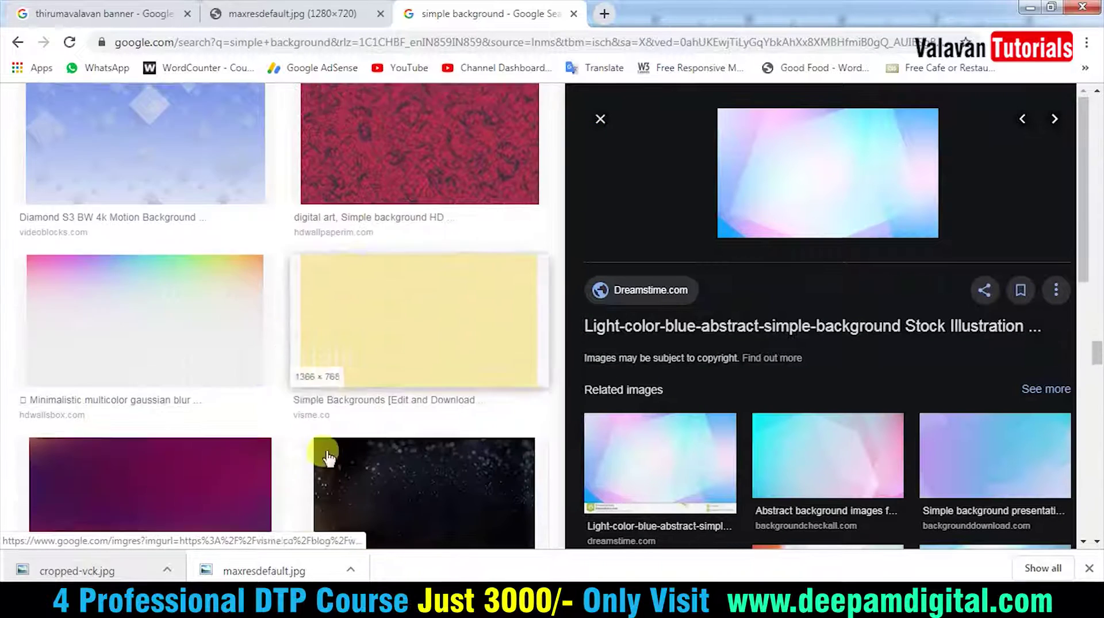
{"action": "left_click", "coordinate": [180, 288]}
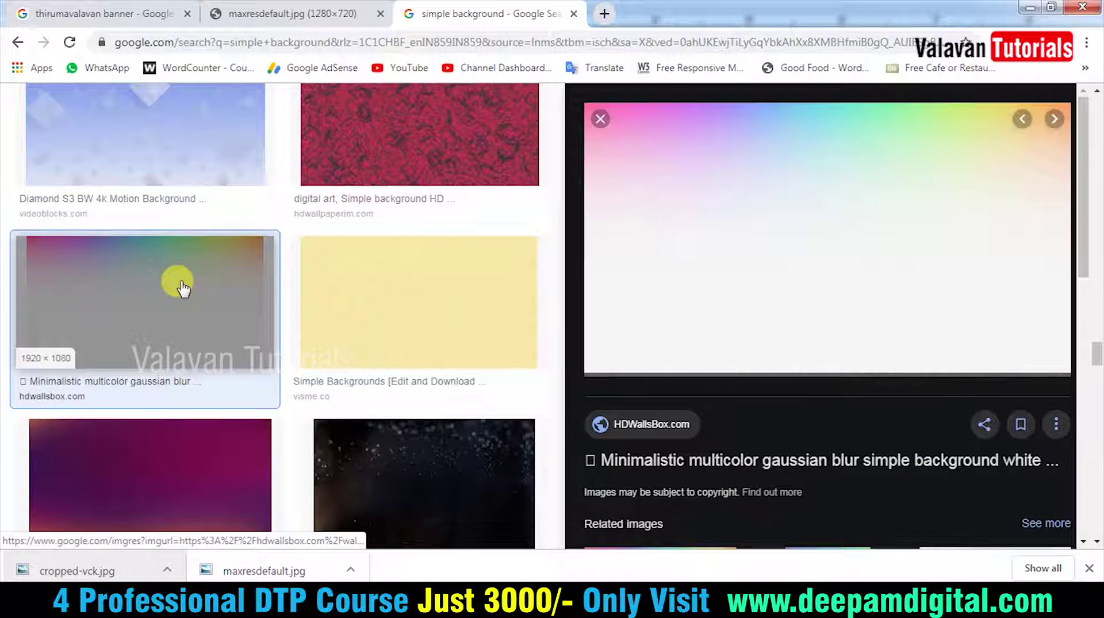
Copy the previewed multicolour gaussian blur image from the browser.
{"action": "right_click", "coordinate": [735, 239]}
{"action": "left_click", "coordinate": [808, 395]}
{"action": "key", "text": "alt+Tab"}
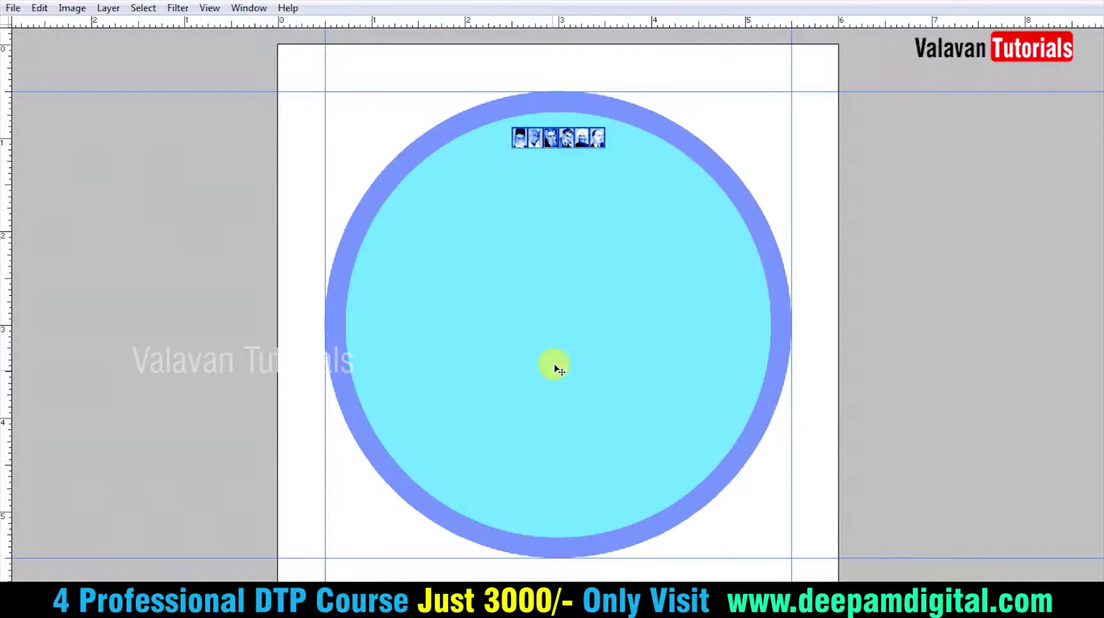
Back in Photoshop, load the inner circle on Layer 1 copy as a selection.
{"action": "key", "text": "Tab"}
{"action": "right_click", "coordinate": [592, 289]}
{"action": "left_click", "coordinate": [610, 296]}
{"action": "left_click", "coordinate": [952, 196], "text": "ctrl"}
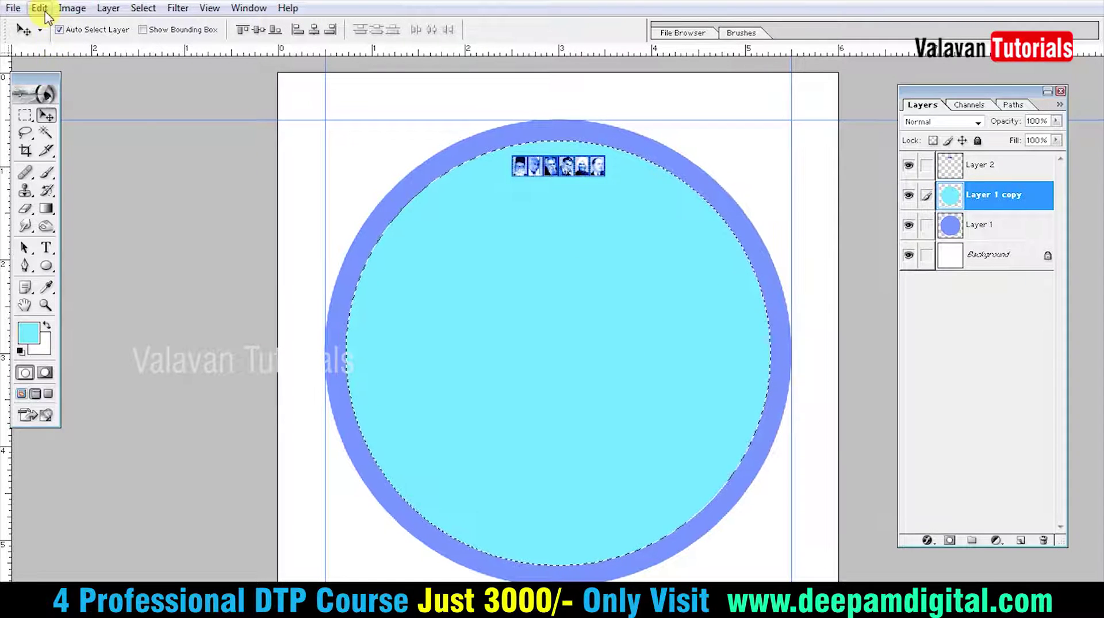
{"action": "left_click", "coordinate": [39, 8]}
Paste the gradient into the circle selection and enlarge it to cover the circle.
{"action": "left_click", "coordinate": [99, 182]}
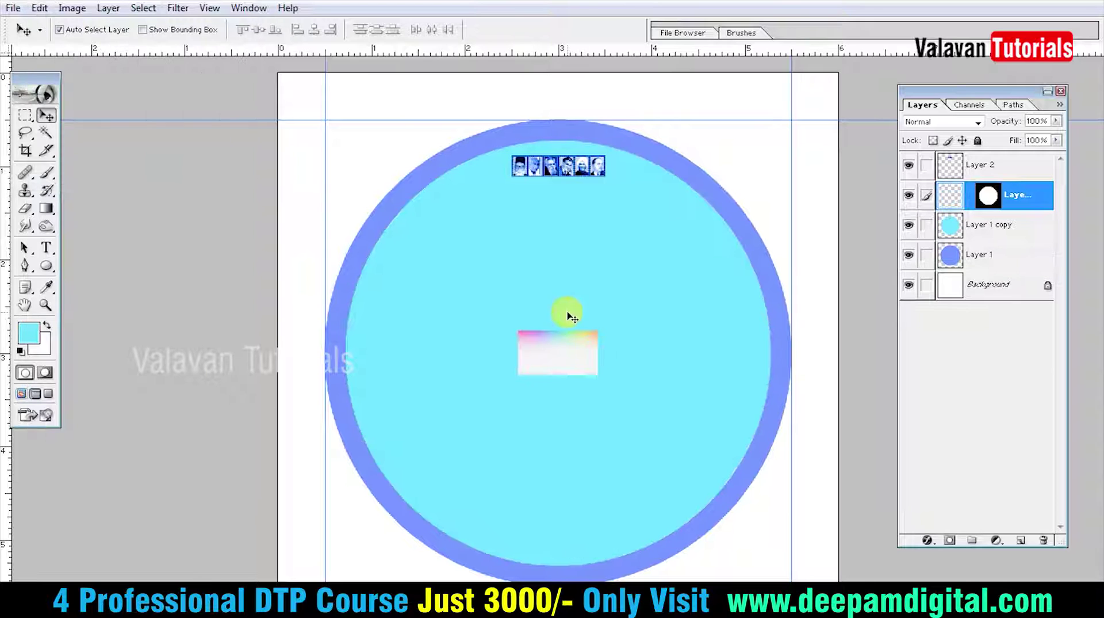
{"action": "key", "text": "ctrl+t"}
{"action": "left_click_drag", "start_coordinate": [598, 331], "coordinate": [861, 241]}
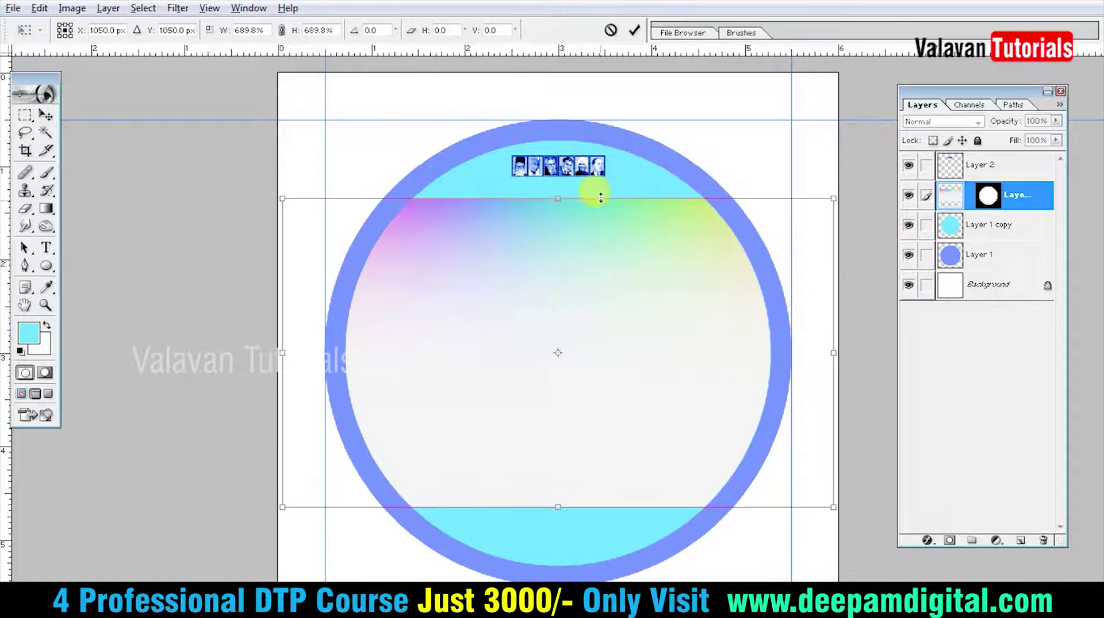
{"action": "left_click_drag", "start_coordinate": [601, 197], "coordinate": [603, 122]}
{"action": "key", "text": "Return"}
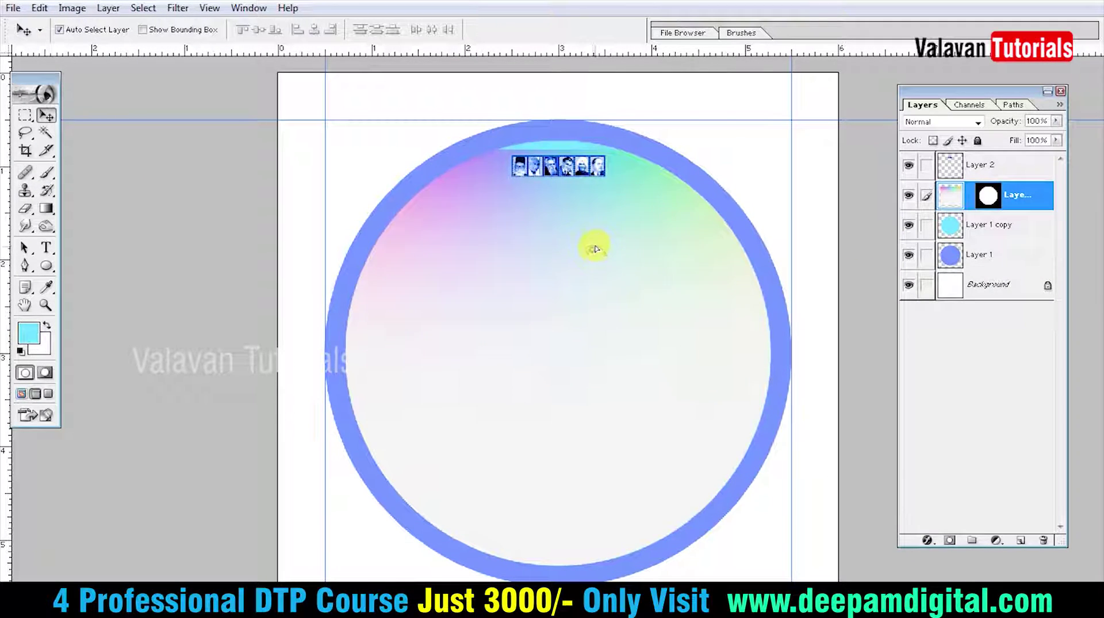
Narrow the gradient and shift it left so it fits the inner circle.
{"action": "key", "text": "ctrl+t"}
{"action": "left_click_drag", "start_coordinate": [875, 305], "coordinate": [824, 320]}
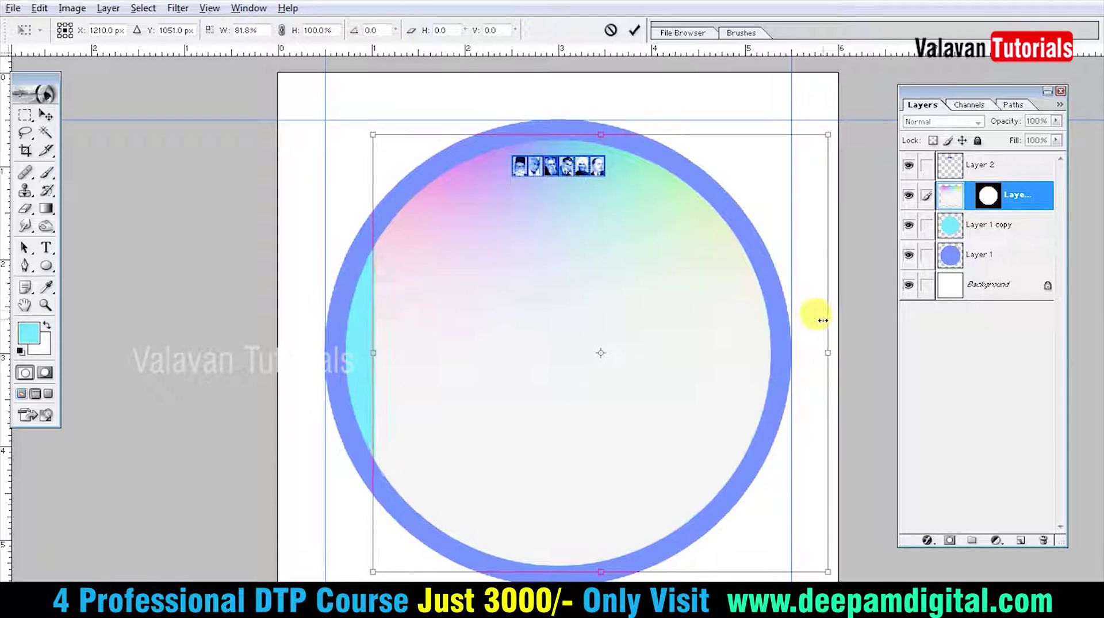
{"action": "left_click_drag", "start_coordinate": [727, 313], "coordinate": [710, 313]}
{"action": "left_click_drag", "start_coordinate": [828, 334], "coordinate": [809, 346]}
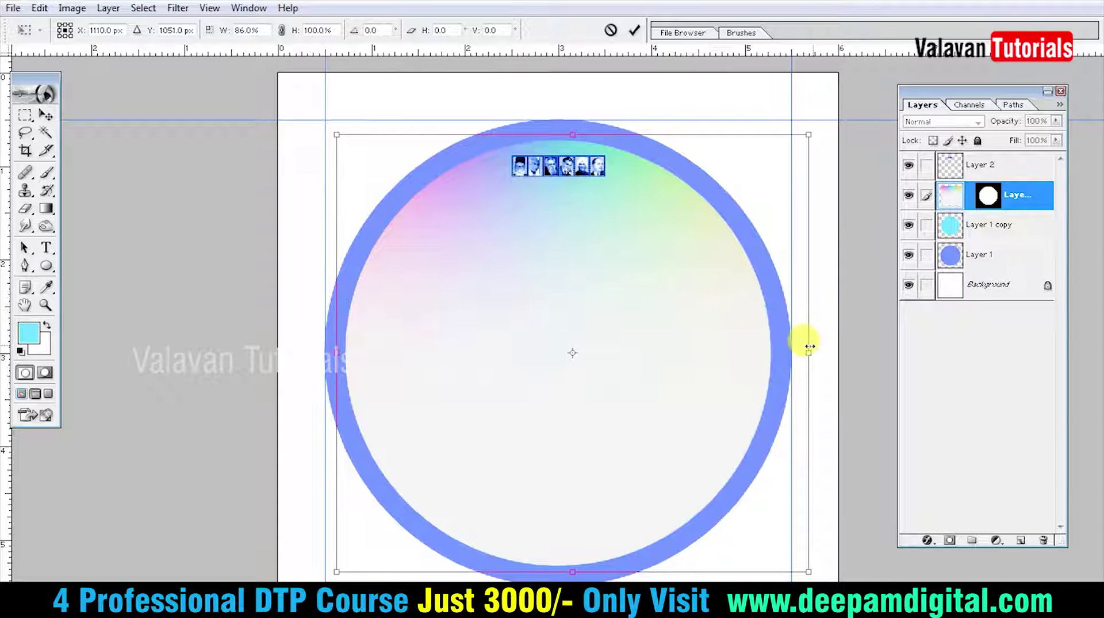
{"action": "key", "text": "Return"}
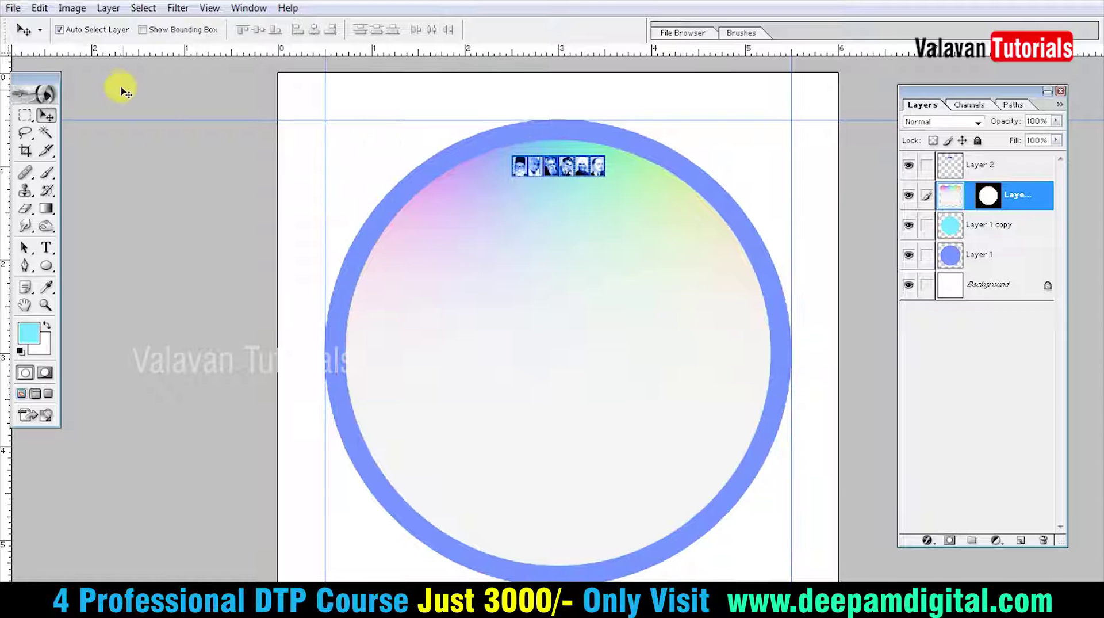
{"action": "key", "text": "ctrl+l"}
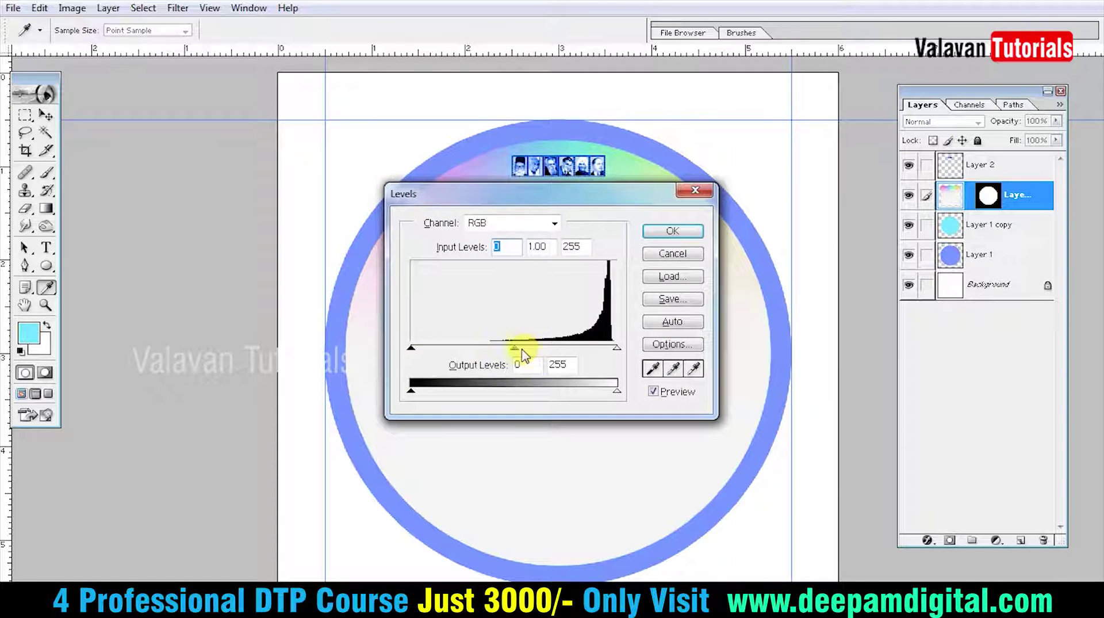
Set the Levels midtone slider to 0.70 and apply it.
{"action": "left_click_drag", "start_coordinate": [522, 348], "coordinate": [538, 349]}
{"action": "left_click", "coordinate": [665, 234]}
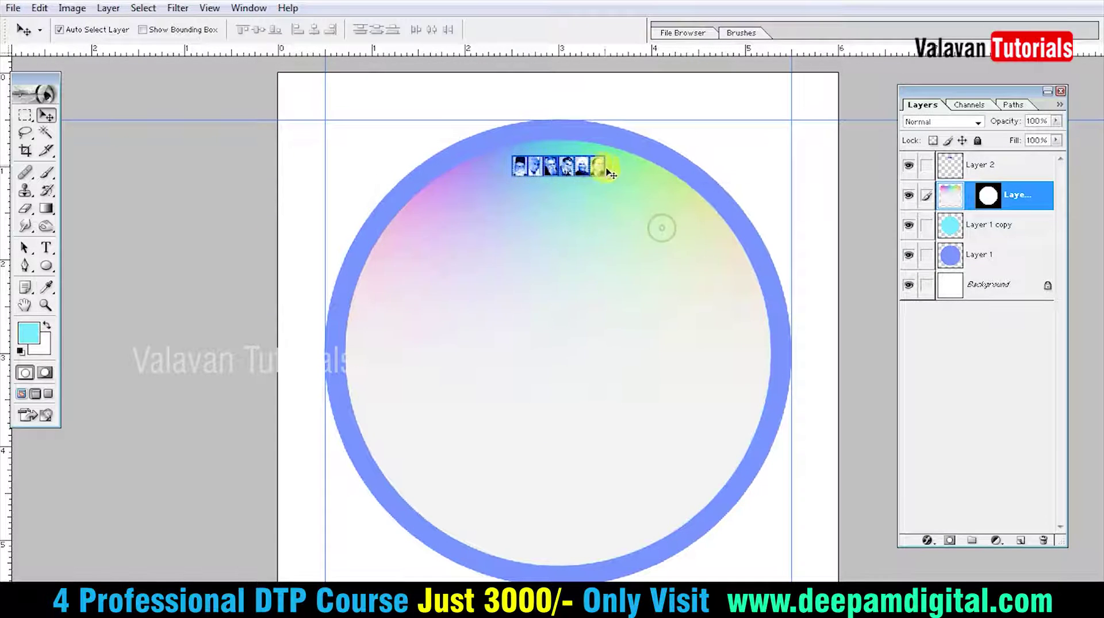
{"action": "left_click_drag", "start_coordinate": [614, 138], "coordinate": [635, 140]}
{"action": "key", "text": "ctrl+z"}
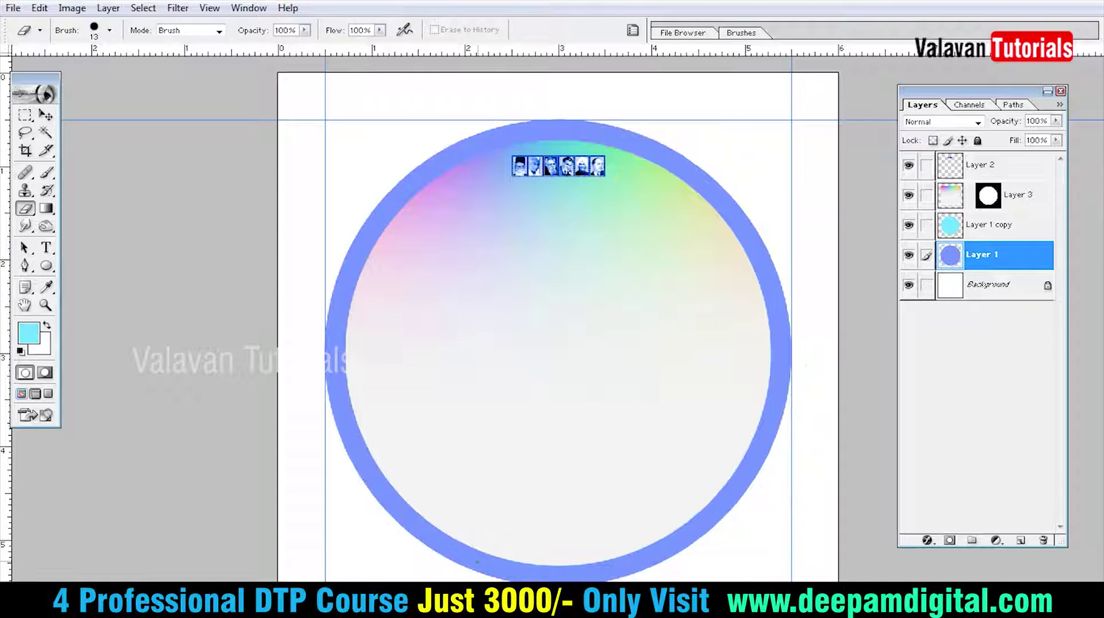
Erase the lower part of the gradient on Layer 3 with a 700 px soft eraser to reveal cyan.
{"action": "left_click", "coordinate": [566, 264]}
{"action": "key", "text": "e"}
{"action": "right_click", "coordinate": [500, 282]}
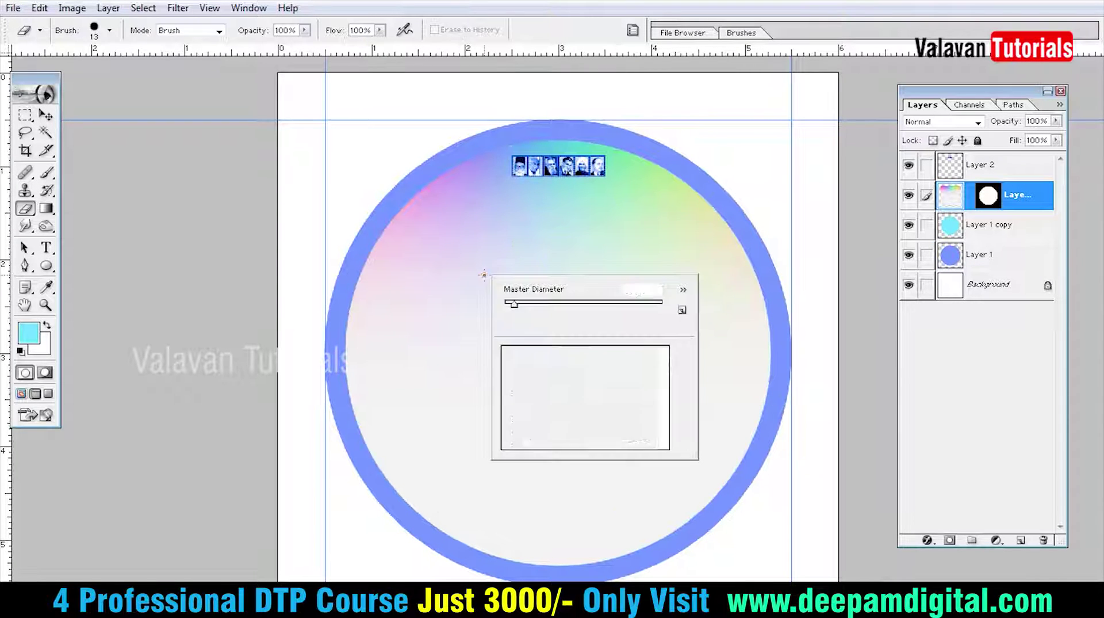
{"action": "scroll", "coordinate": [552, 437], "scroll_direction": "down", "scroll_amount": 2}
{"action": "scroll", "coordinate": [555, 435], "scroll_direction": "down", "scroll_amount": 3}
{"action": "scroll", "coordinate": [555, 435], "scroll_direction": "down", "scroll_amount": 3}
{"action": "key", "text": "Return"}
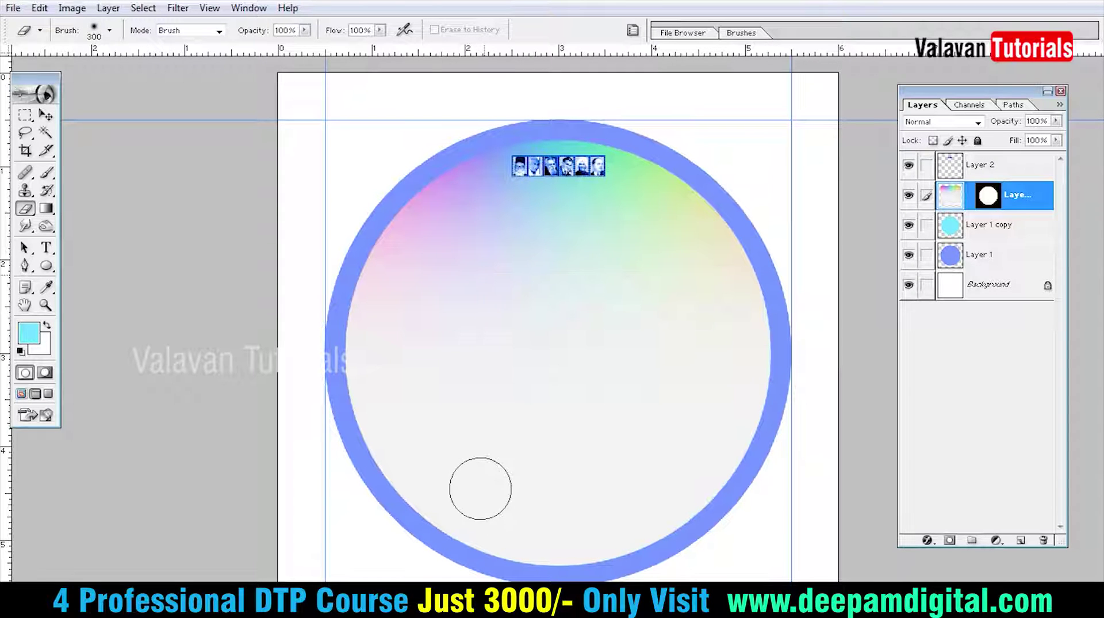
{"action": "key", "text": "bracketright"}
{"action": "key", "text": "bracketright"}
{"action": "left_click_drag", "start_coordinate": [395, 523], "coordinate": [872, 504]}
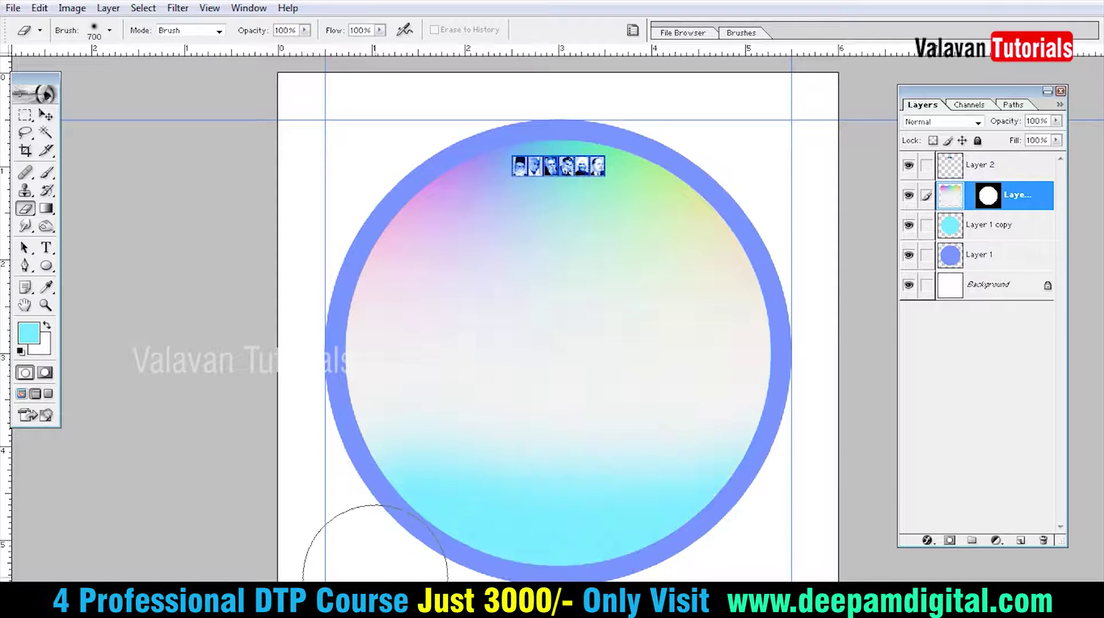
{"action": "key", "text": "ctrl+z"}
{"action": "left_click_drag", "start_coordinate": [390, 555], "coordinate": [665, 529]}
{"action": "key", "text": "v"}
{"action": "left_click_drag", "start_coordinate": [549, 377], "coordinate": [532, 400]}
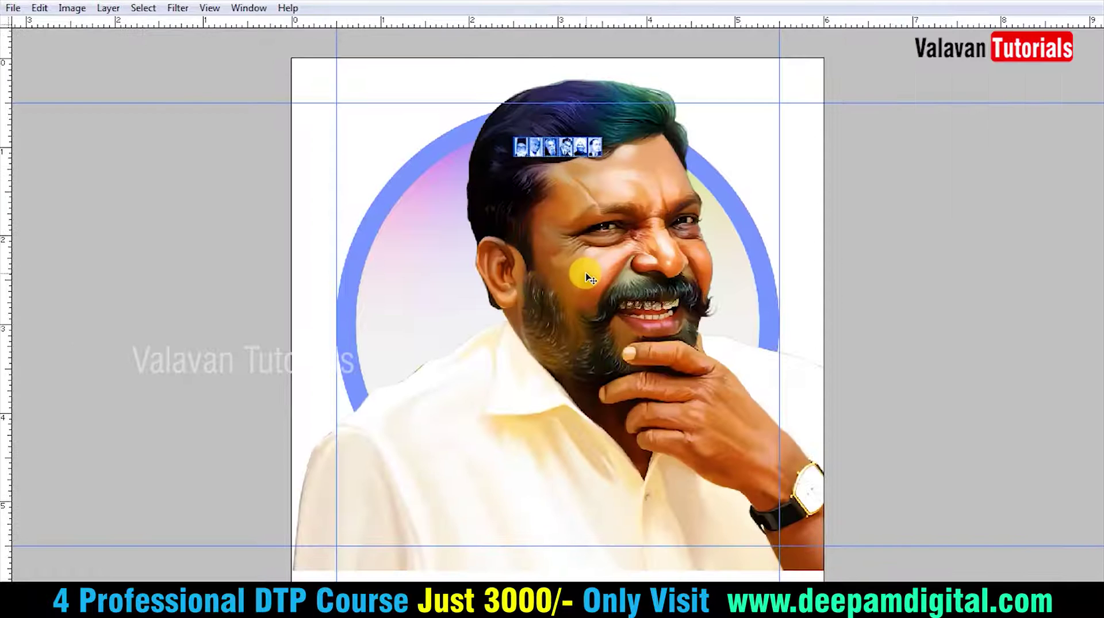
Scale the portrait on Layer 4 to about 88.8% and centre it inside the circle.
{"action": "key", "text": "Tab"}
{"action": "key", "text": "ctrl+t"}
{"action": "left_click_drag", "start_coordinate": [296, 103], "coordinate": [395, 140]}
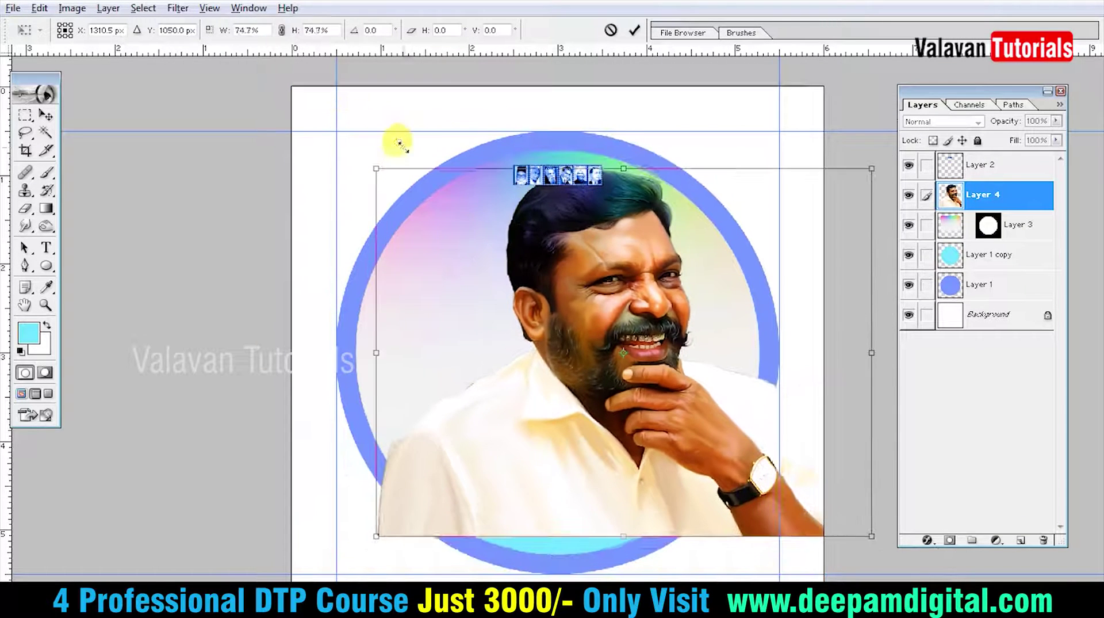
{"action": "key", "text": "Return"}
{"action": "left_click_drag", "start_coordinate": [590, 286], "coordinate": [564, 279]}
{"action": "left_click_drag", "start_coordinate": [516, 381], "coordinate": [598, 345]}
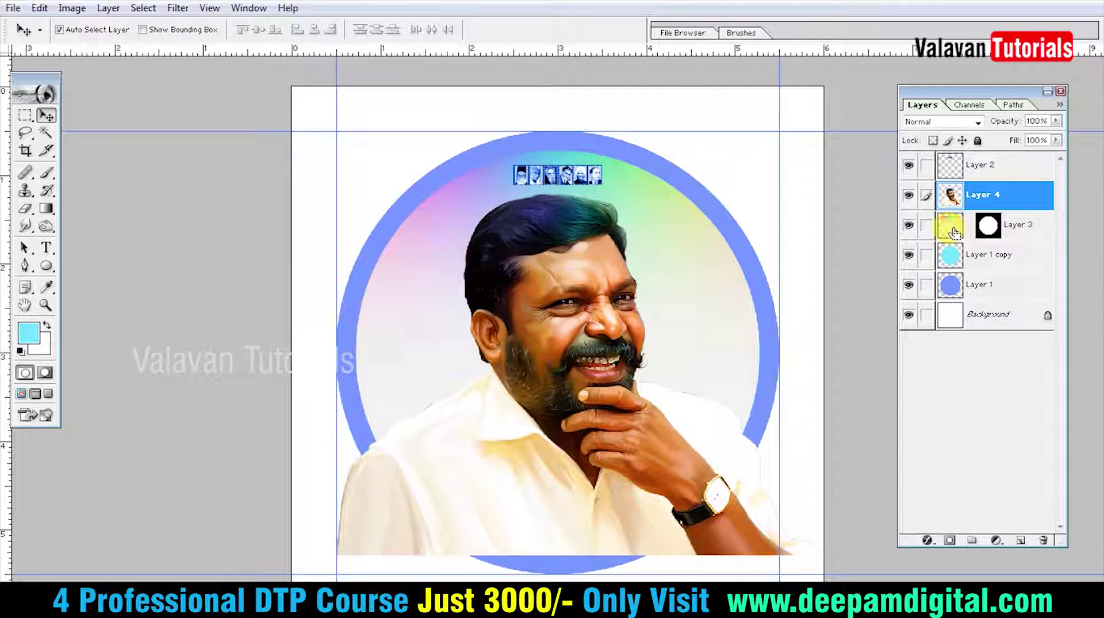
{"action": "left_click", "coordinate": [946, 265], "text": "ctrl"}
{"action": "key", "text": "ctrl+d"}
{"action": "key", "text": "ctrl+t"}
{"action": "left_click_drag", "start_coordinate": [815, 554], "coordinate": [762, 525]}
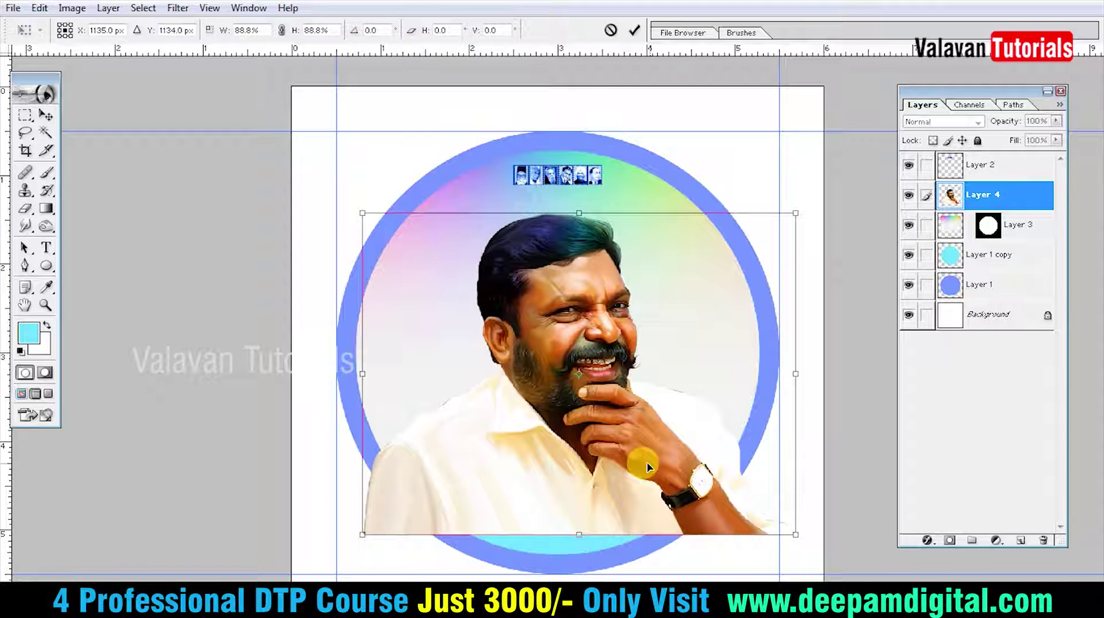
{"action": "key", "text": "Return"}
{"action": "left_click_drag", "start_coordinate": [618, 386], "coordinate": [620, 370]}
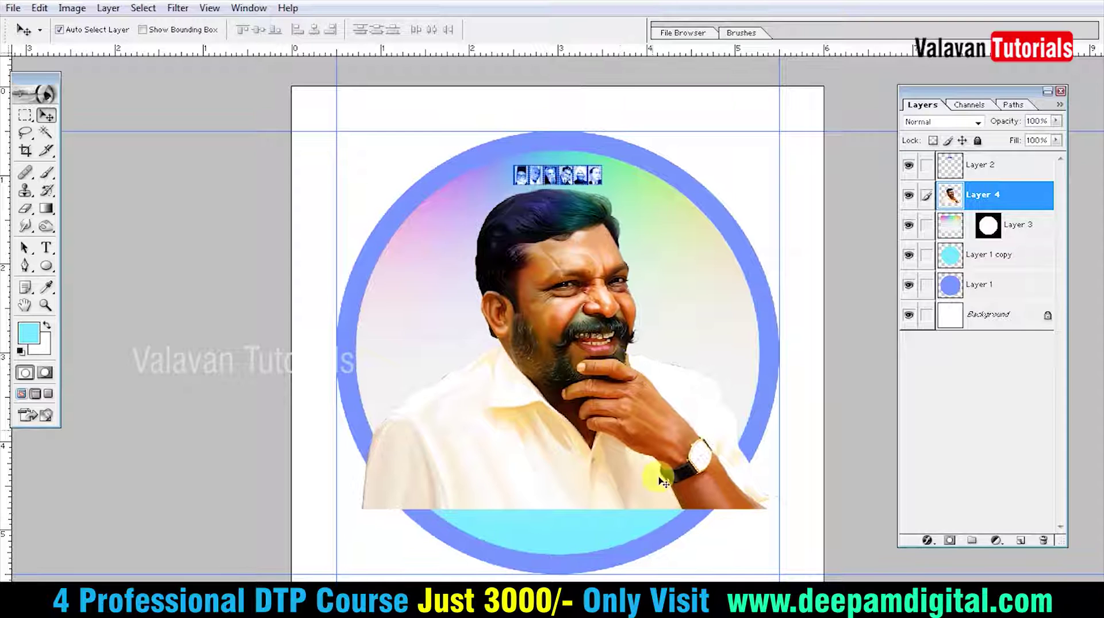
Soft-erase the portrait's bottom edge so it blends into the cyan.
{"action": "key", "text": "e"}
{"action": "mouse_move", "coordinate": [382, 530]}
{"action": "left_mouse_down"}
{"action": "mouse_move", "coordinate": [747, 488]}
{"action": "mouse_move", "coordinate": [684, 466]}
{"action": "left_mouse_up"}
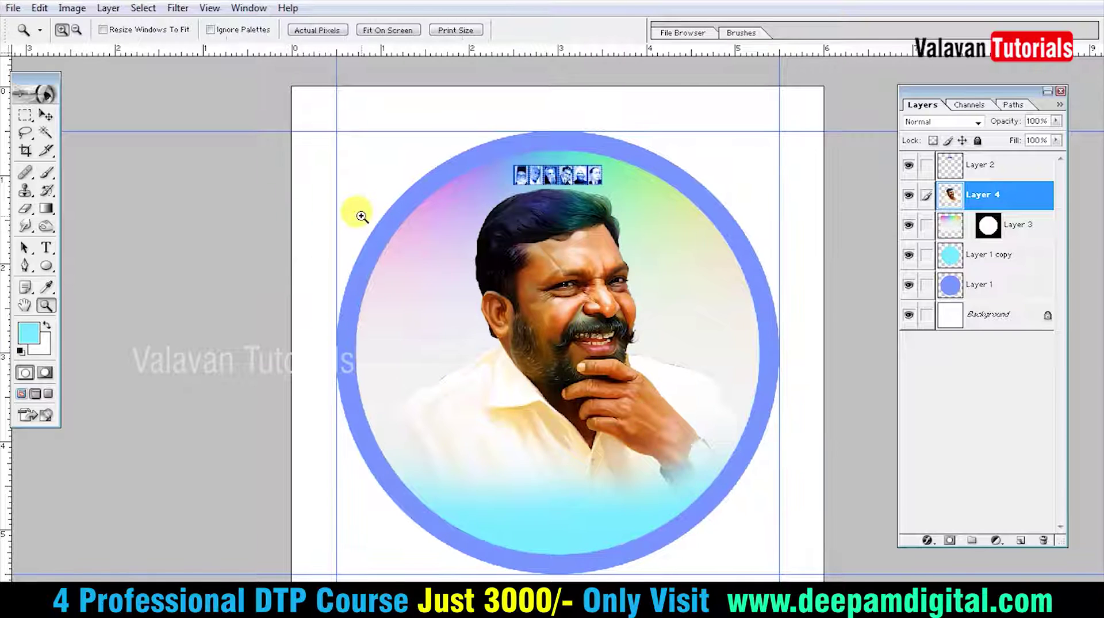
{"action": "key", "text": "Tab"}
{"action": "key", "text": "ctrl+plus"}
{"action": "left_click_drag", "start_coordinate": [537, 401], "coordinate": [555, 369]}
{"action": "left_click_drag", "start_coordinate": [827, 414], "coordinate": [185, 49]}
Add 'FD' text left of the portrait's head and shrink it.
{"action": "left_click", "coordinate": [204, 159]}
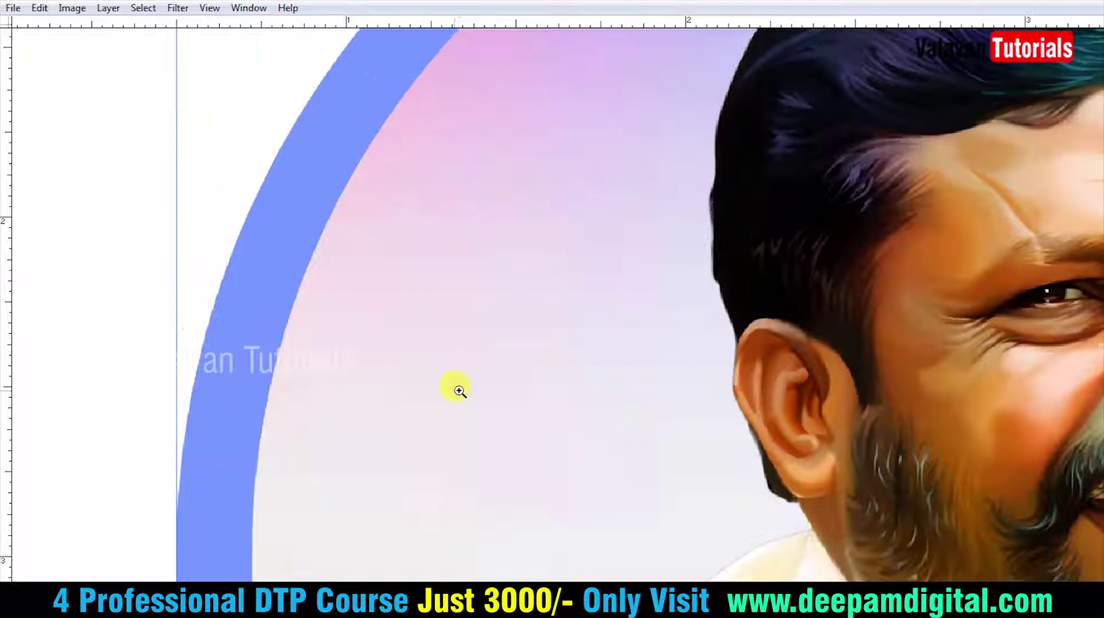
{"action": "key", "text": "ctrl+minus"}
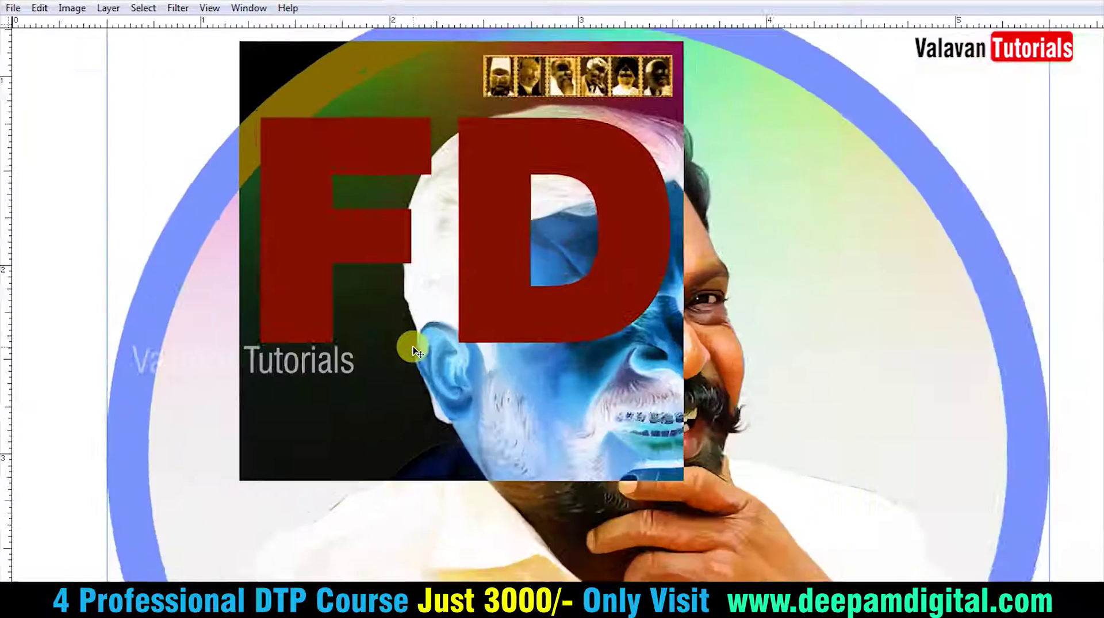
{"action": "key", "text": "ctrl+minus"}
{"action": "key", "text": "ctrl+t"}
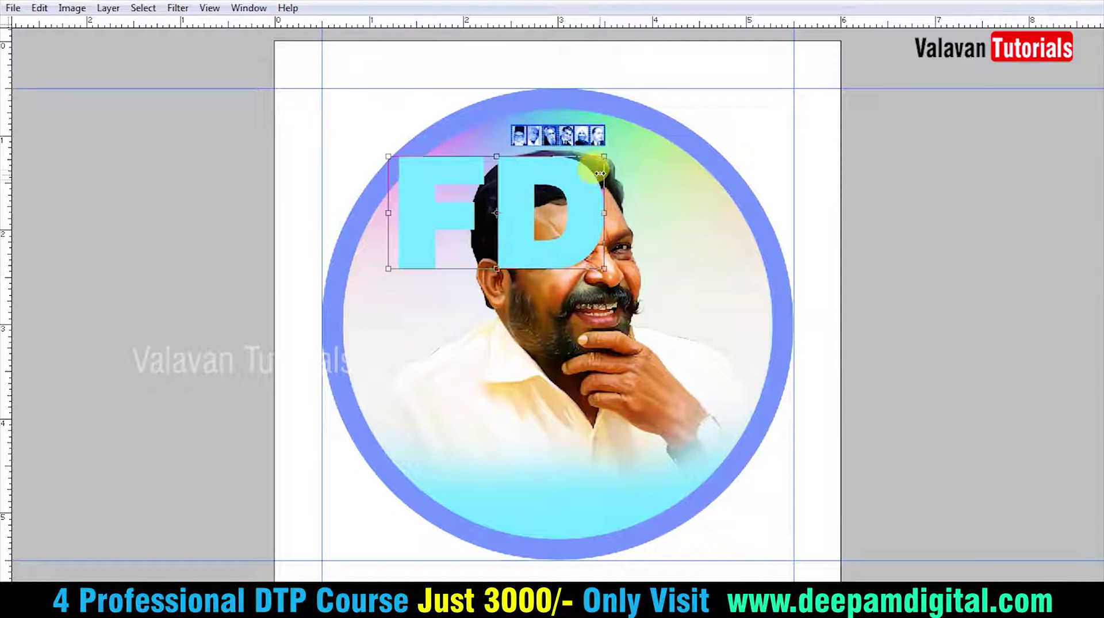
{"action": "left_click_drag", "start_coordinate": [604, 156], "coordinate": [462, 231]}
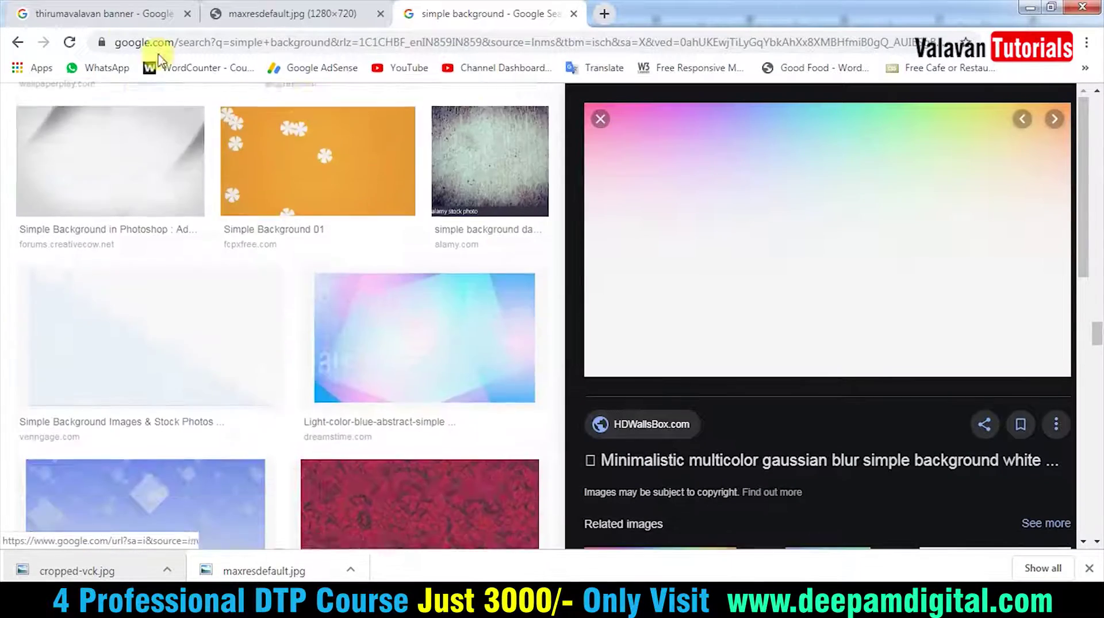
Scroll through the thirumavalavan banner search results and move the Character panel aside.
{"action": "left_click", "coordinate": [115, 23]}
{"action": "scroll", "coordinate": [305, 377], "scroll_direction": "down", "scroll_amount": 3}
{"action": "scroll", "coordinate": [305, 376], "scroll_direction": "down", "scroll_amount": 3}
{"action": "scroll", "coordinate": [305, 376], "scroll_direction": "down", "scroll_amount": 3}
{"action": "scroll", "coordinate": [308, 383], "scroll_direction": "down", "scroll_amount": 3}
{"action": "scroll", "coordinate": [308, 380], "scroll_direction": "down", "scroll_amount": 1}
{"action": "scroll", "coordinate": [308, 380], "scroll_direction": "down", "scroll_amount": 3}
{"action": "scroll", "coordinate": [308, 379], "scroll_direction": "down", "scroll_amount": 3}
{"action": "scroll", "coordinate": [307, 380], "scroll_direction": "down", "scroll_amount": 3}
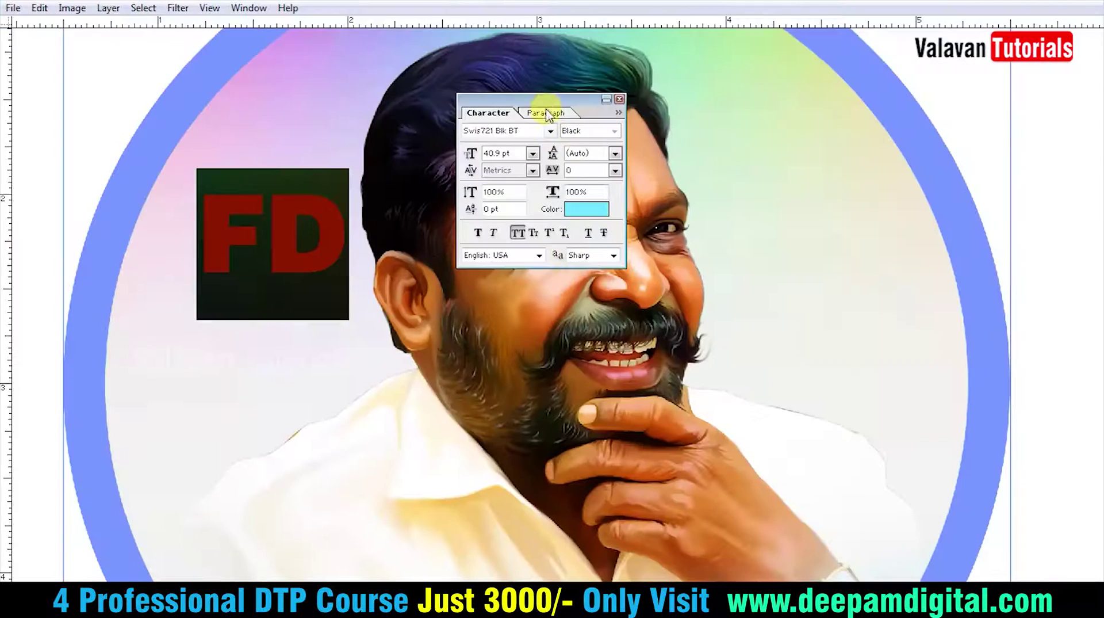
{"action": "left_click_drag", "start_coordinate": [547, 114], "coordinate": [607, 120]}
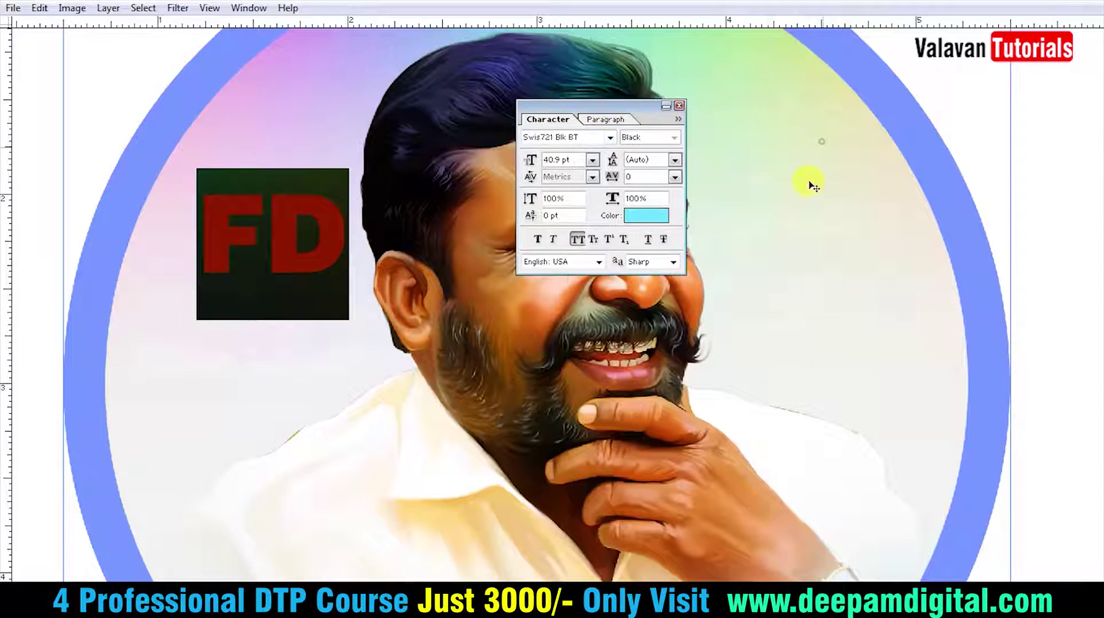
Turn off all caps, apply the RGB_0001 Tamil font, and launch the Keyman Tamil keyboard.
{"action": "left_click", "coordinate": [577, 238]}
{"action": "left_click", "coordinate": [569, 137]}
{"action": "type", "text": "R"}
{"action": "key", "text": "Return"}
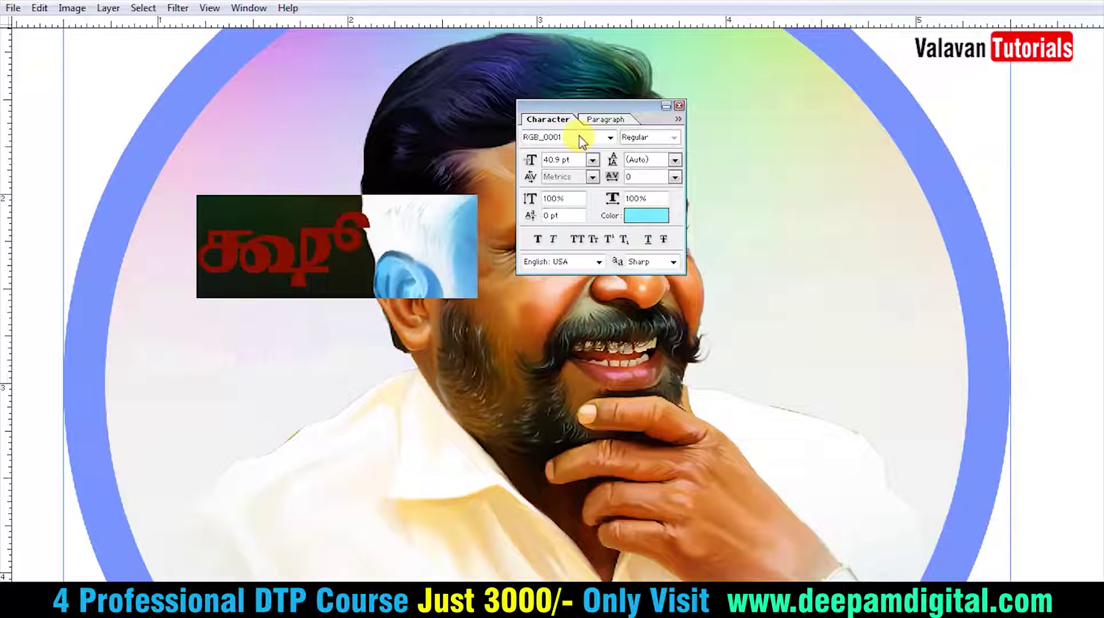
{"action": "left_click", "coordinate": [12, 578]}
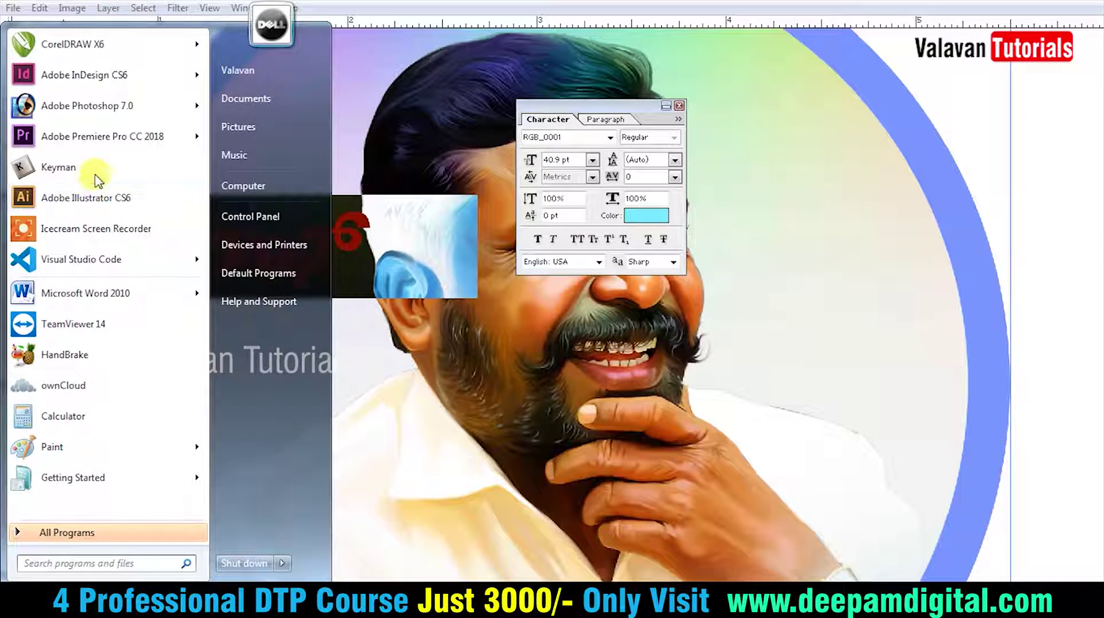
{"action": "left_click", "coordinate": [94, 169]}
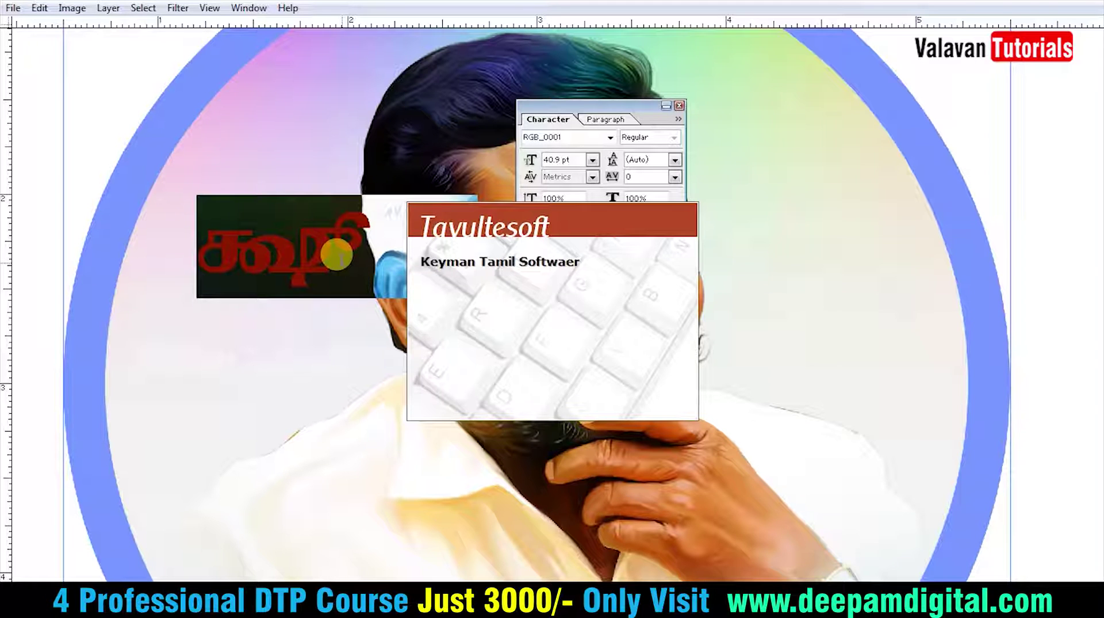
Type ஆகஸ்ட் with 17 below it, shrink and reposition the word, and zoom in.
{"action": "type", "text": "ஆகஸ்ட்"}
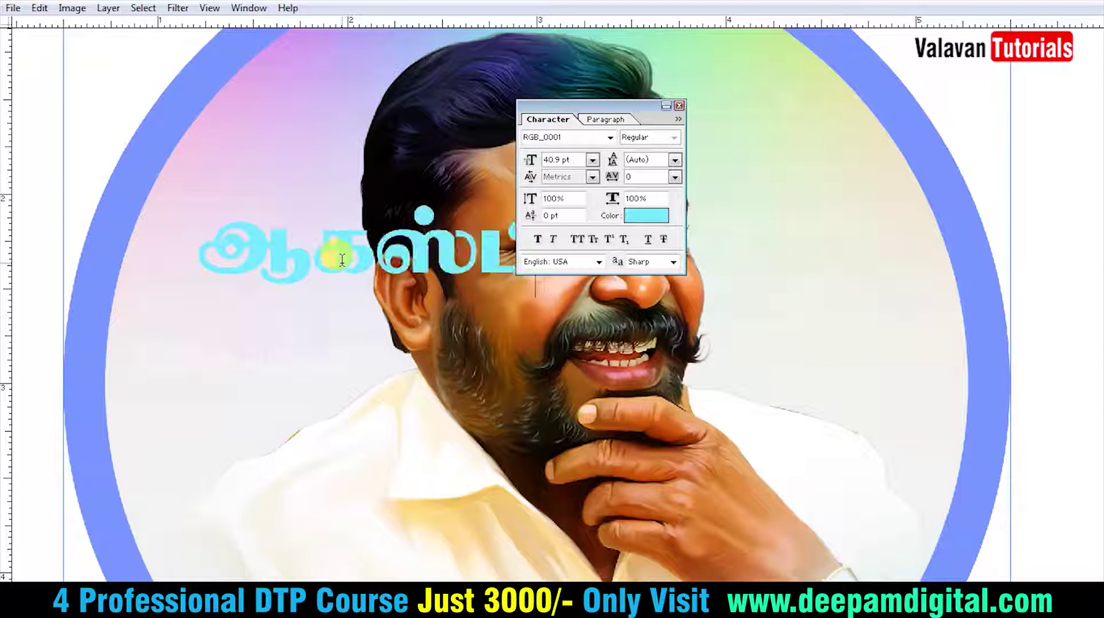
{"action": "left_click", "coordinate": [307, 360]}
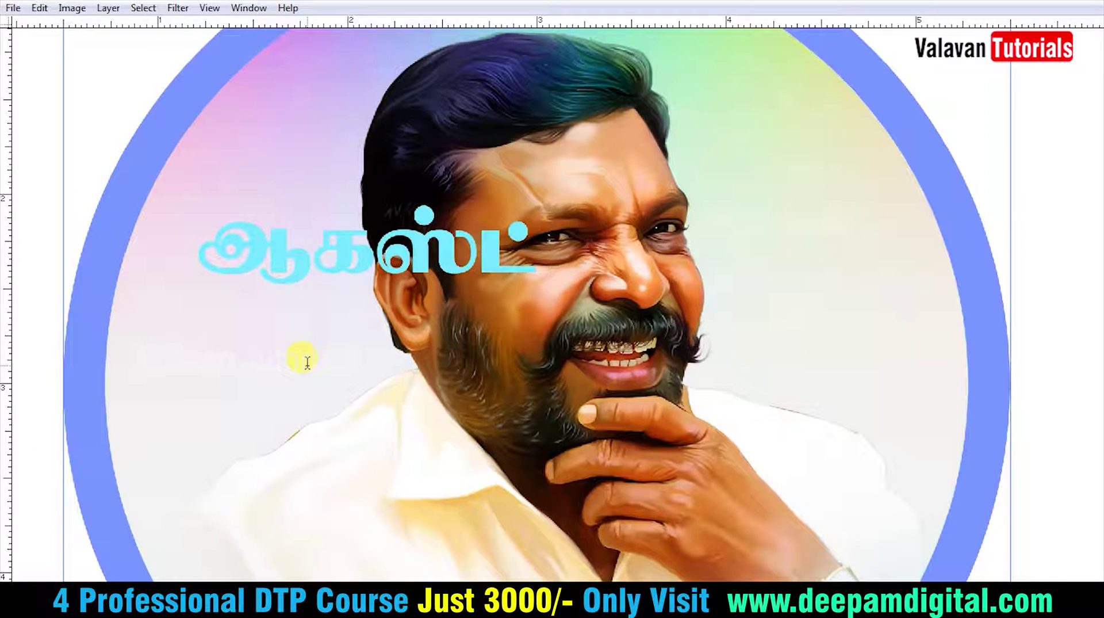
{"action": "type", "text": "17"}
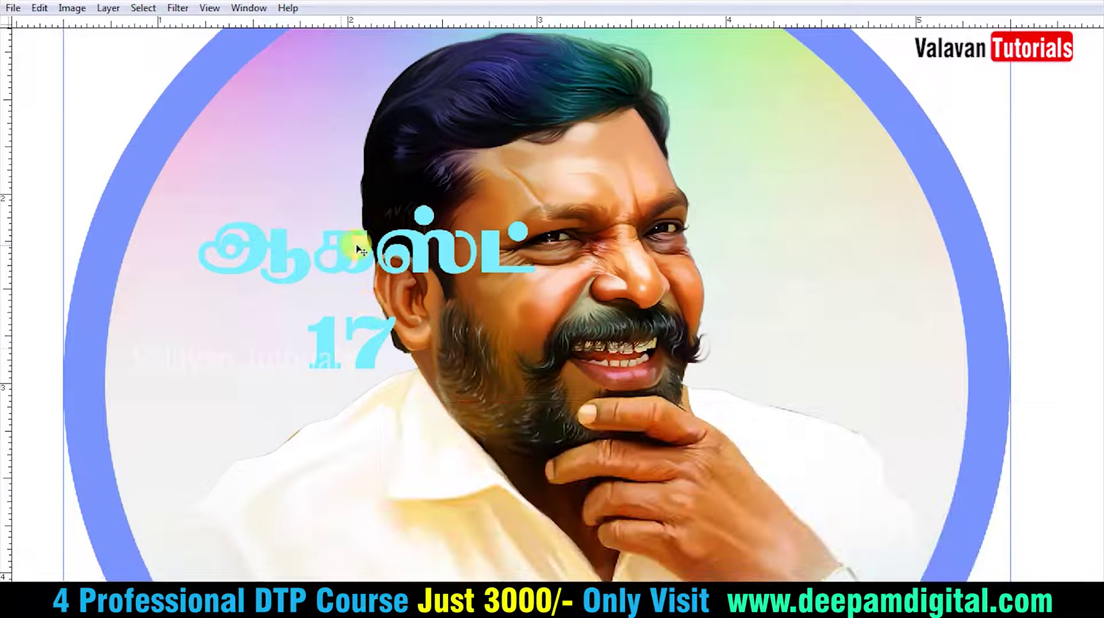
{"action": "left_click_drag", "start_coordinate": [350, 242], "coordinate": [322, 233]}
{"action": "mouse_move", "coordinate": [508, 277]}
{"action": "left_mouse_down"}
{"action": "mouse_move", "coordinate": [347, 224]}
{"action": "mouse_move", "coordinate": [335, 230]}
{"action": "left_mouse_up"}
{"action": "key", "text": "Return"}
{"action": "left_click_drag", "start_coordinate": [297, 315], "coordinate": [175, 248]}
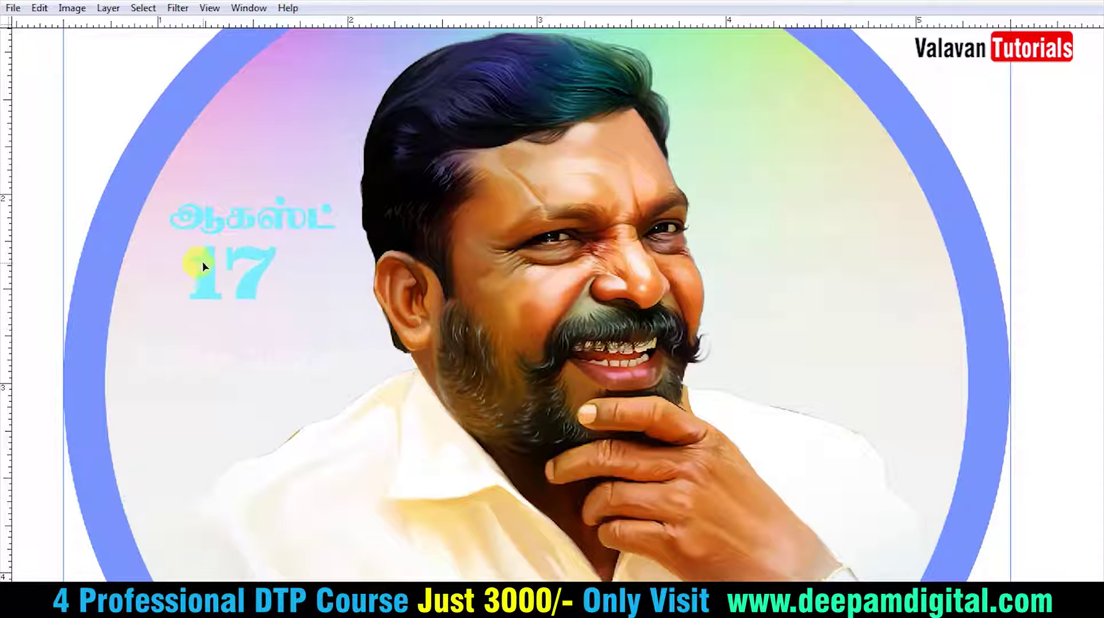
{"action": "left_click_drag", "start_coordinate": [129, 197], "coordinate": [305, 259]}
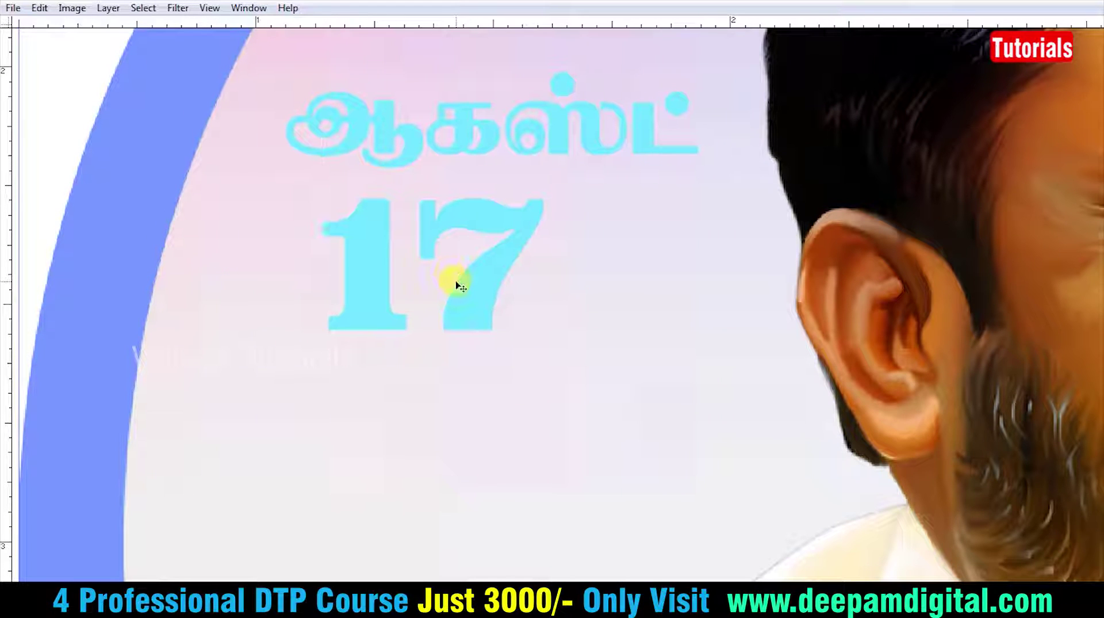
Stretch the 17 taller, move the date block, and add ல் aligned after 17.
{"action": "key", "text": "ctrl+t"}
{"action": "mouse_move", "coordinate": [439, 192]}
{"action": "left_mouse_down"}
{"action": "mouse_move", "coordinate": [438, 173]}
{"action": "mouse_move", "coordinate": [463, 204]}
{"action": "left_mouse_up"}
{"action": "key", "text": "Return"}
{"action": "mouse_move", "coordinate": [394, 127]}
{"action": "left_mouse_down"}
{"action": "mouse_move", "coordinate": [349, 108]}
{"action": "mouse_move", "coordinate": [601, 329]}
{"action": "left_mouse_up"}
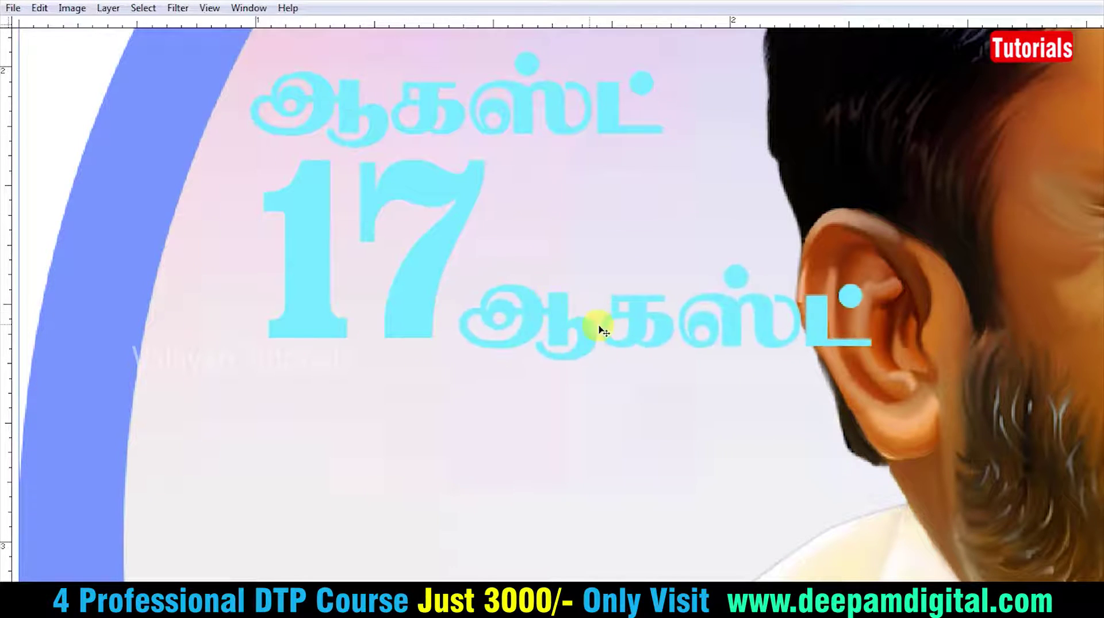
{"action": "double_click", "coordinate": [616, 329]}
{"action": "type", "text": "ல்"}
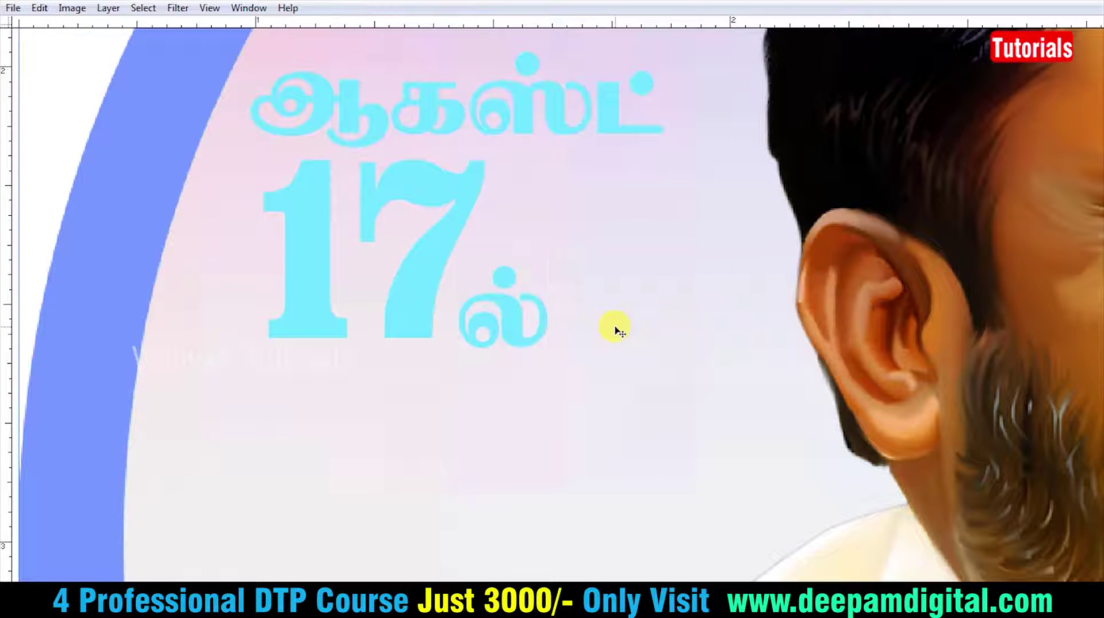
{"action": "left_click_drag", "start_coordinate": [516, 280], "coordinate": [506, 272]}
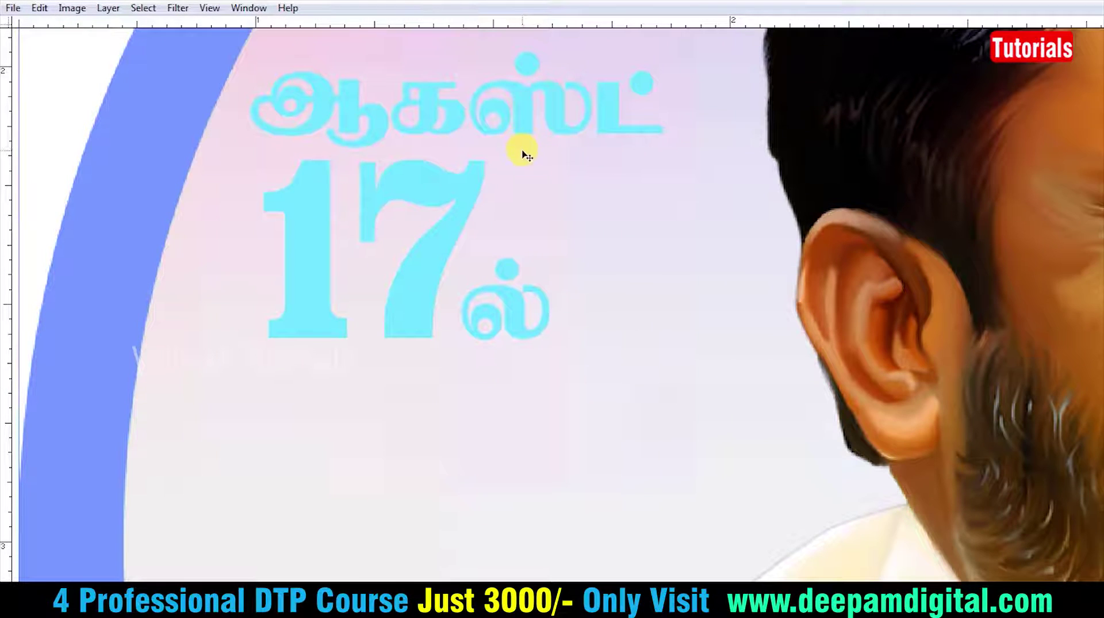
Add the line பிறந்தநாள் காணும் below the 17 and switch it to a thinner Tamil font.
{"action": "mouse_move", "coordinate": [537, 139]}
{"action": "left_mouse_down"}
{"action": "mouse_move", "coordinate": [566, 285]}
{"action": "mouse_move", "coordinate": [549, 419]}
{"action": "left_mouse_up"}
{"action": "type", "text": "பிறந்தாந"}
{"action": "key", "text": "BackSpace"}
{"action": "key", "text": "BackSpace"}
{"action": "type", "text": "ந"}
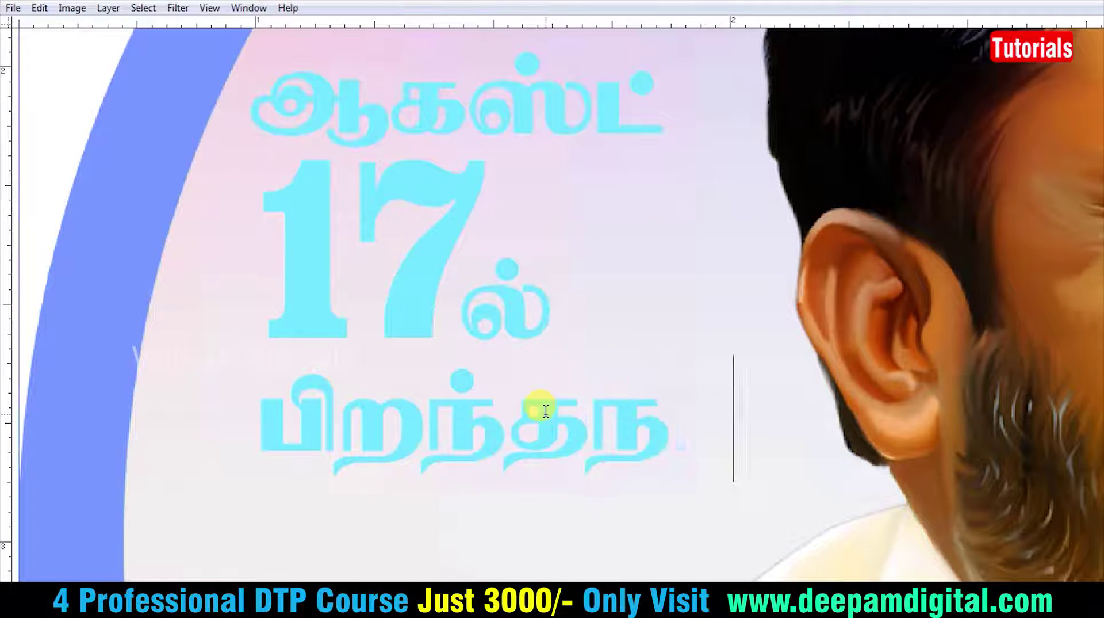
{"action": "type", "text": "ாள் காணு"}
{"action": "key", "text": "ctrl+a"}
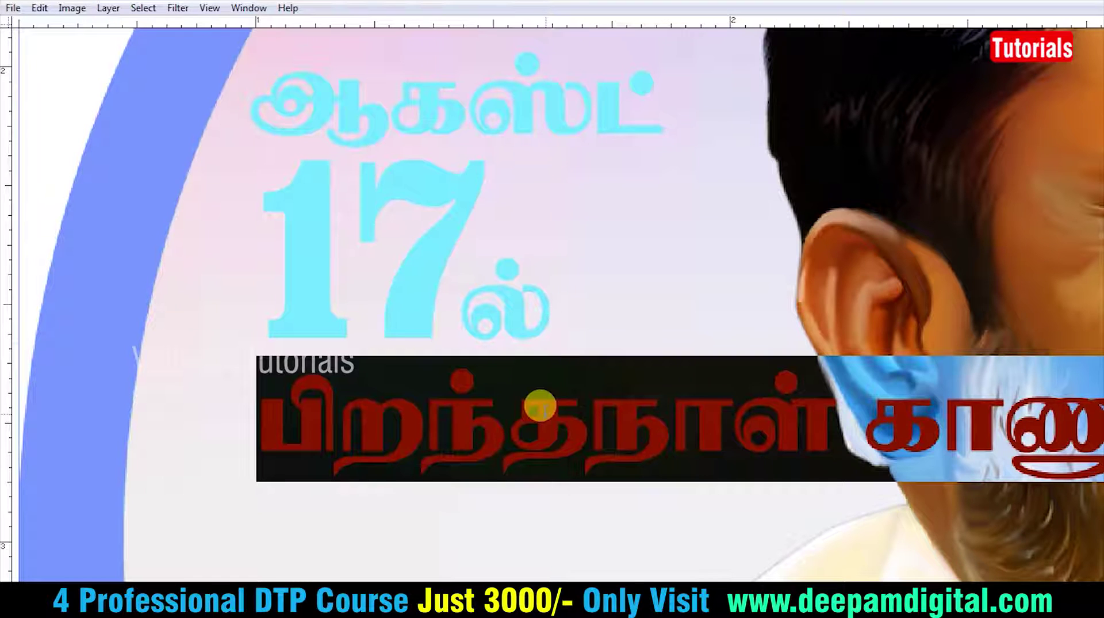
{"action": "key", "text": "ctrl+t"}
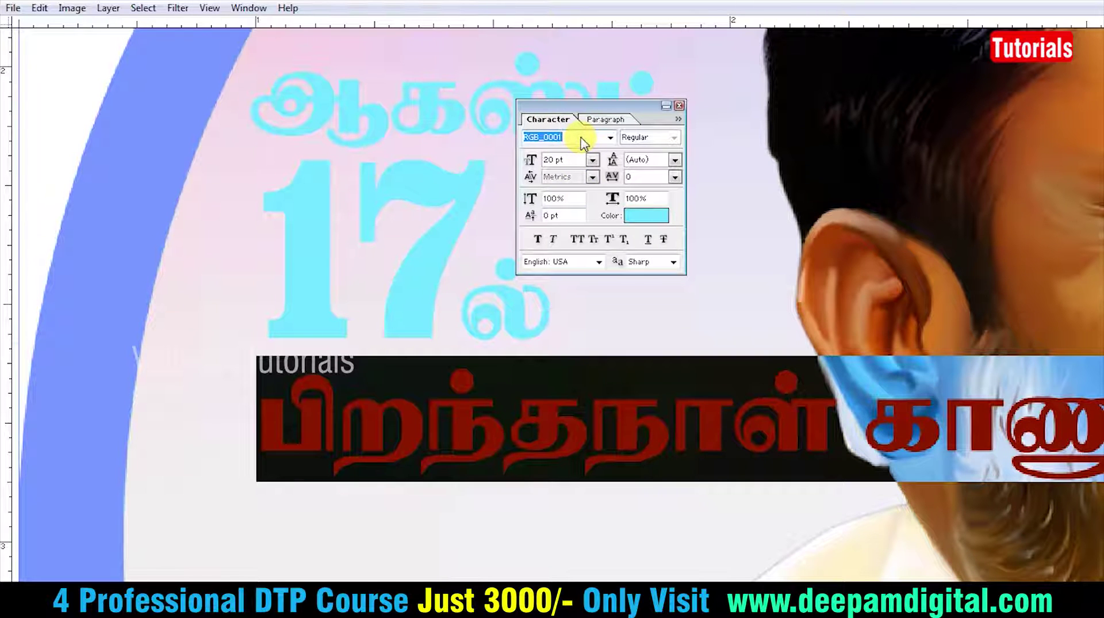
{"action": "key", "text": "Down"}
{"action": "key", "text": "Down"}
{"action": "key", "text": "Down"}
{"action": "key", "text": "Down"}
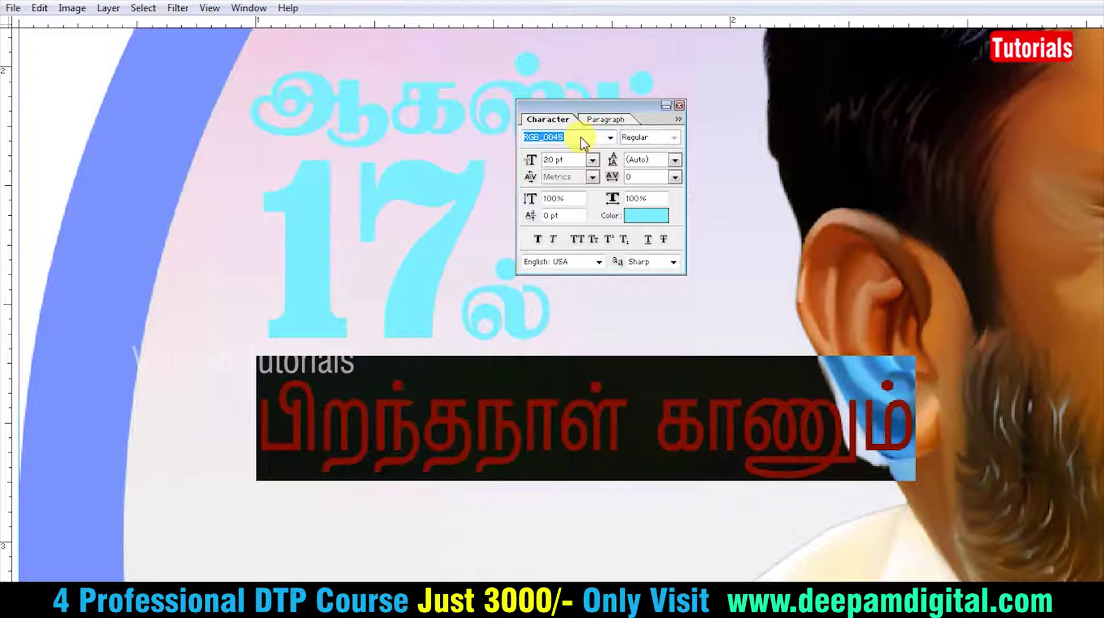
{"action": "key", "text": "ctrl+Return"}
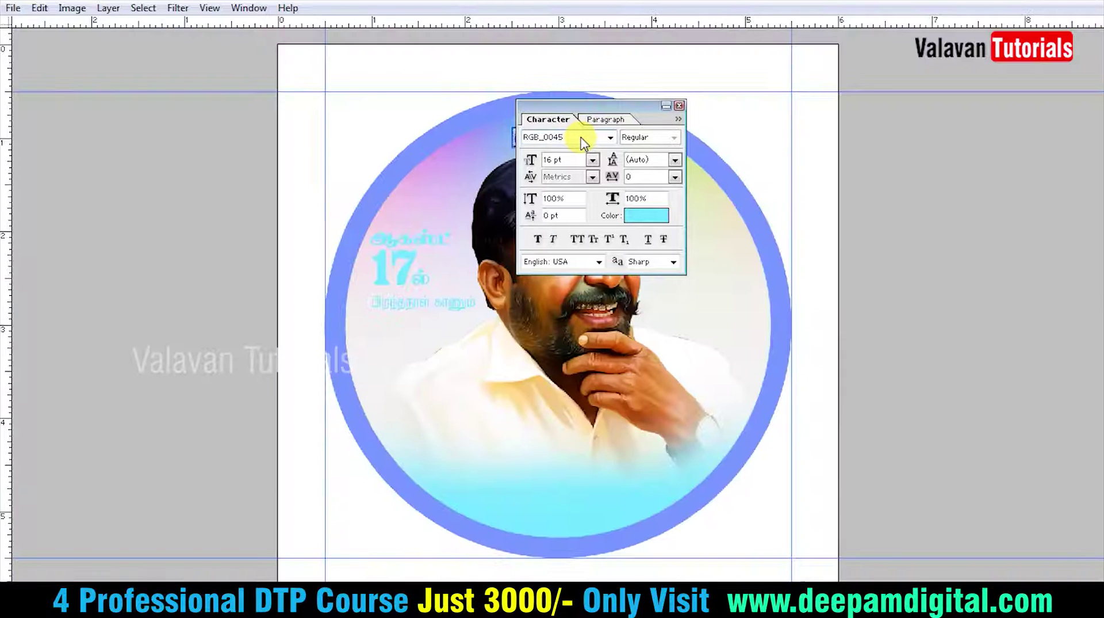
Copy the 17 layer down to the lower circle and retype it as எழுச்சி தமிழரே!
{"action": "key", "text": "z"}
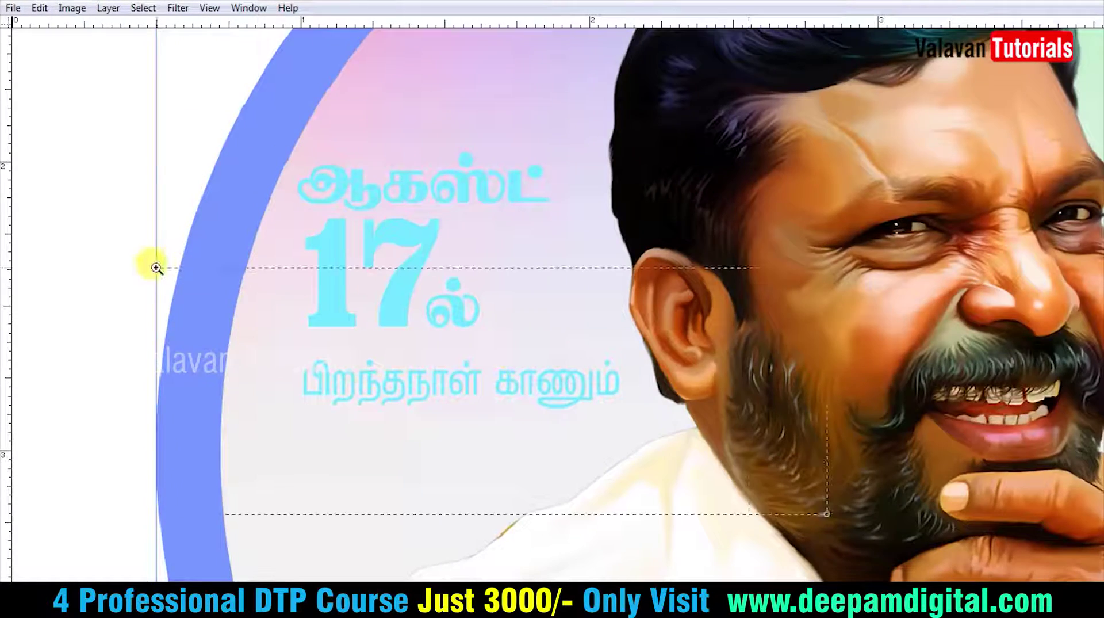
{"action": "left_click", "coordinate": [441, 374]}
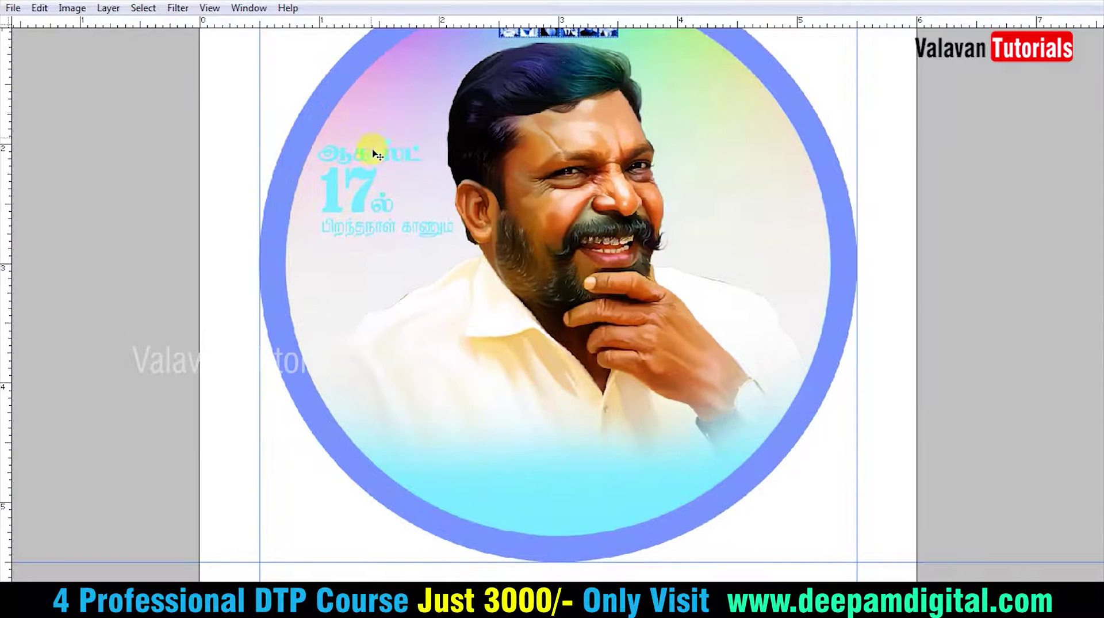
{"action": "mouse_move", "coordinate": [373, 182]}
{"action": "left_mouse_down"}
{"action": "mouse_move", "coordinate": [564, 389]}
{"action": "mouse_move", "coordinate": [582, 433]}
{"action": "left_mouse_up"}
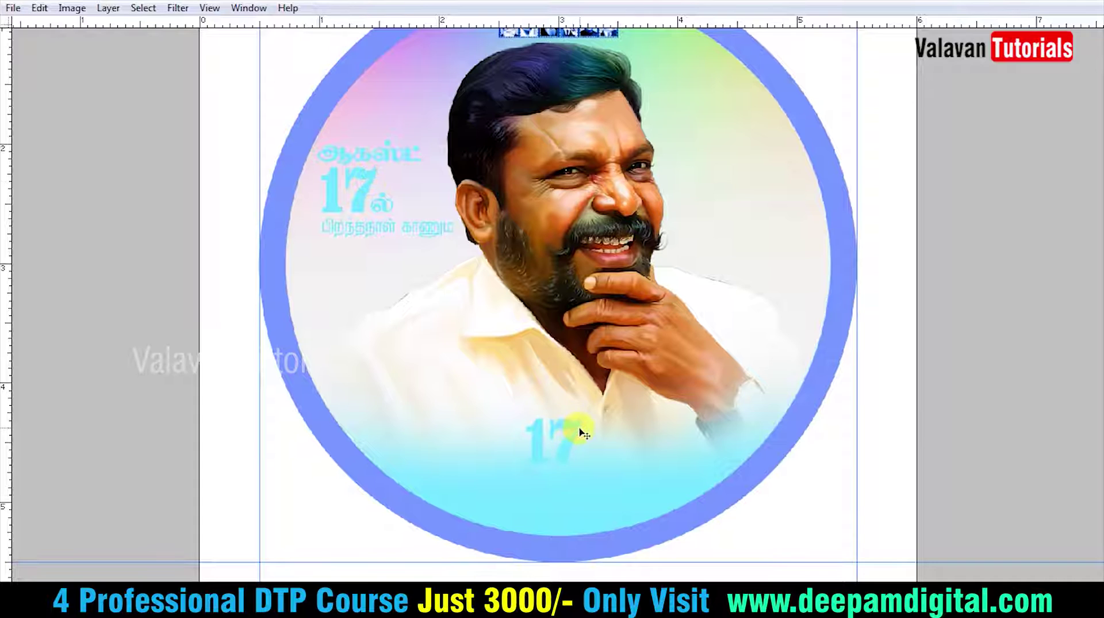
{"action": "double_click", "coordinate": [568, 438]}
{"action": "type", "text": "xU"}
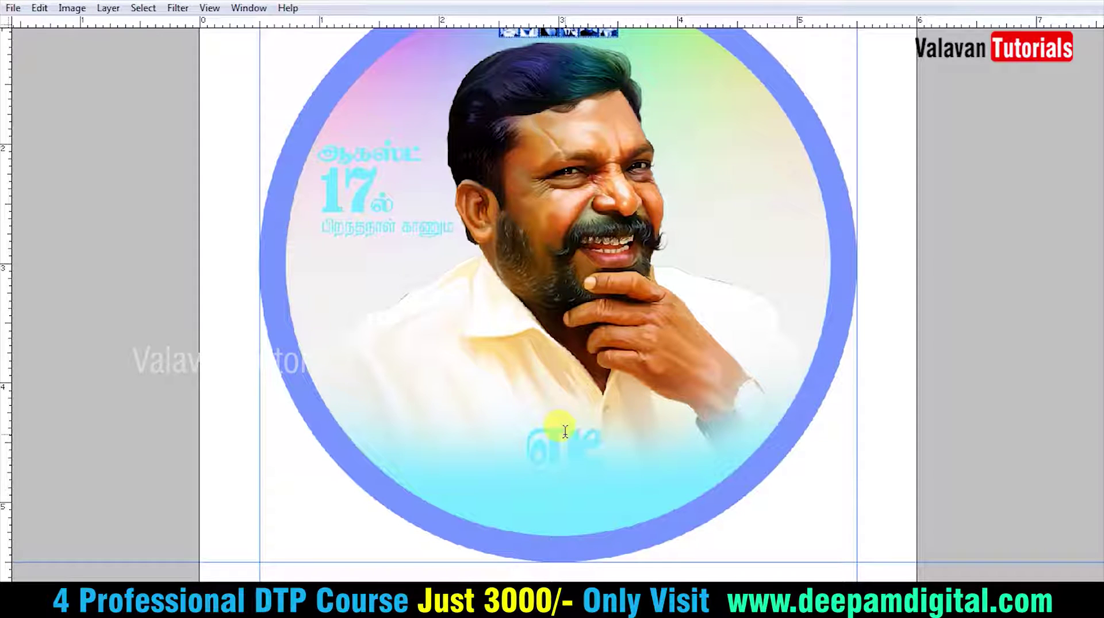
{"action": "type", "text": "r;rp"}
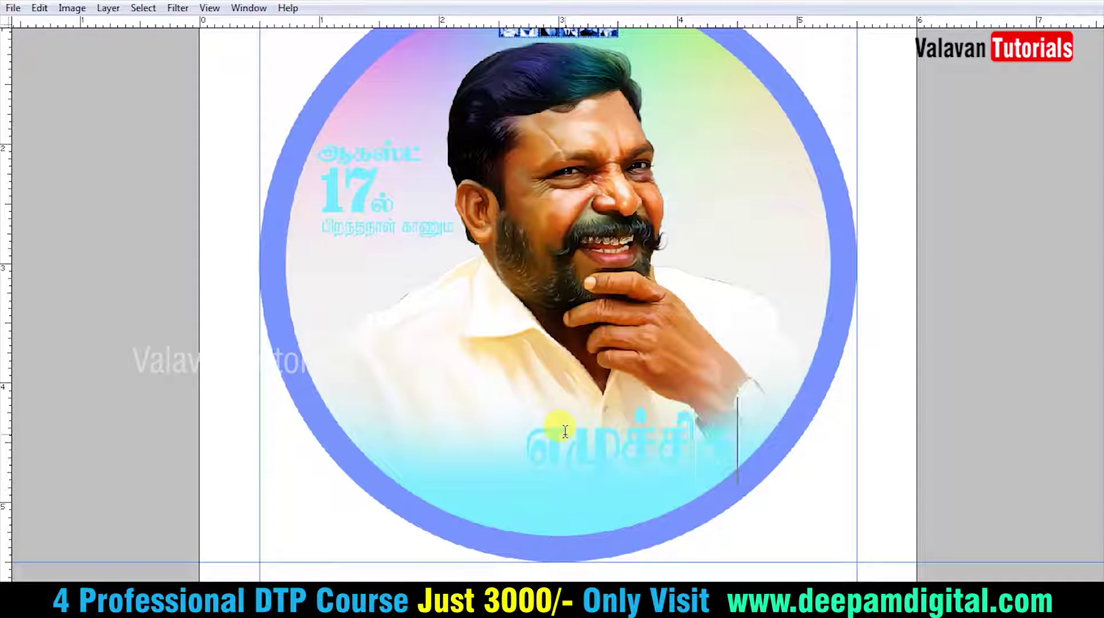
{"action": "type", "text": " jkpo"}
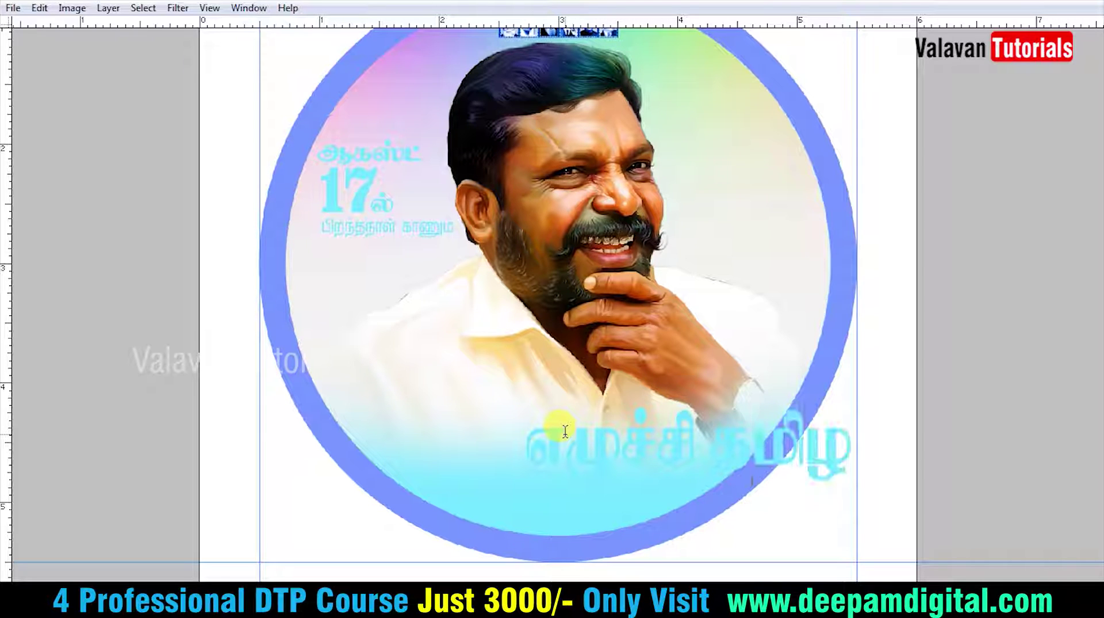
{"action": "type", "text": "Nu"}
{"action": "type", "text": "!"}
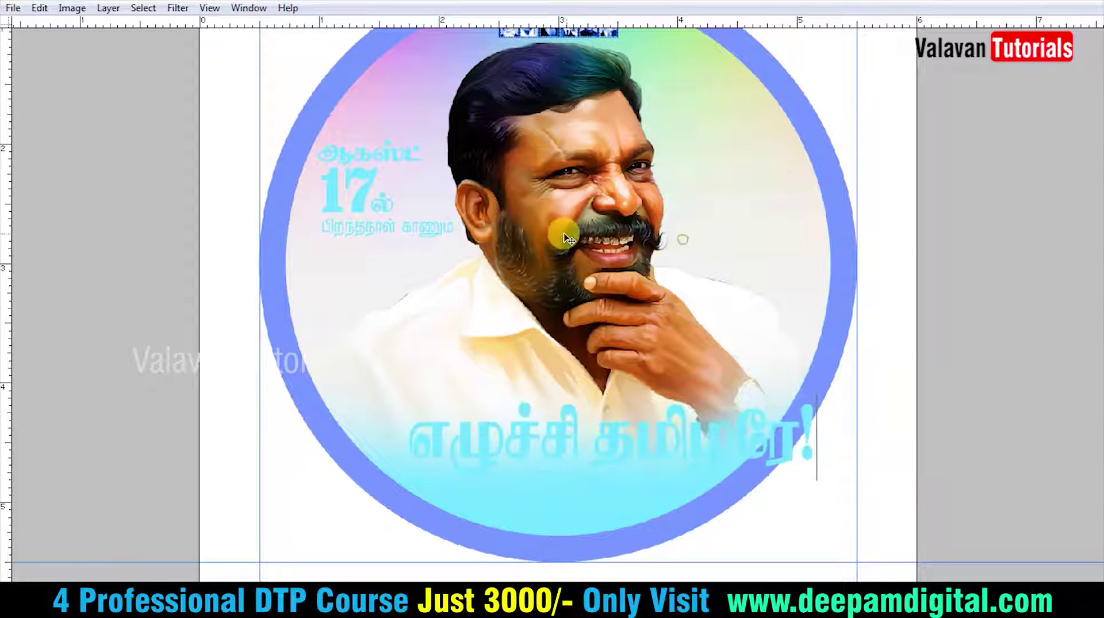
Resize the greeting and centre it below the portrait.
{"action": "key", "text": "ctrl+t"}
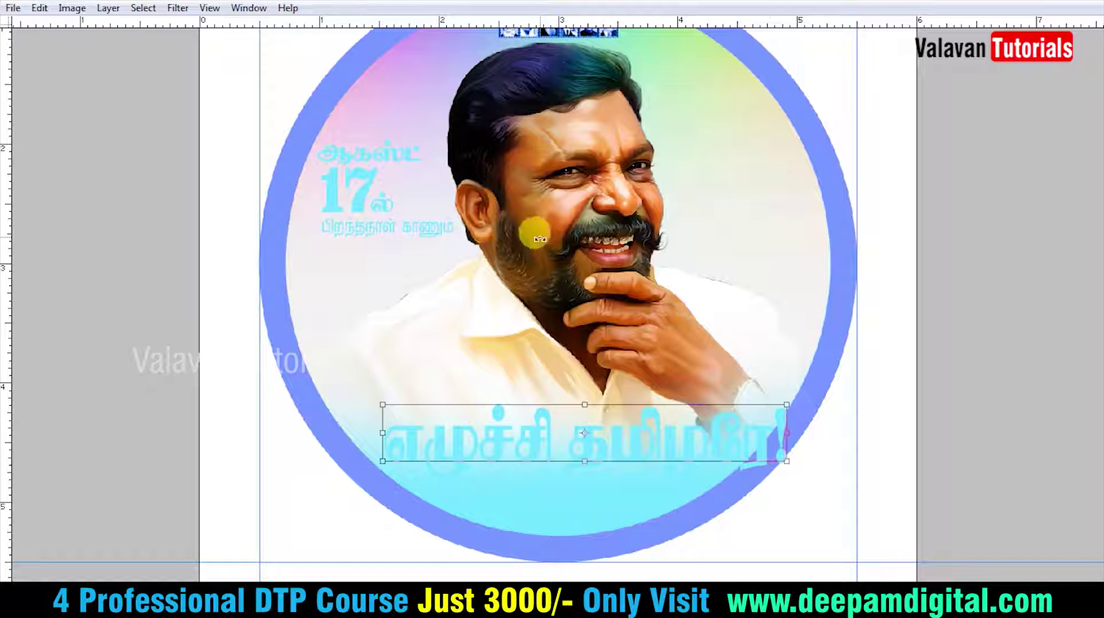
{"action": "left_click_drag", "start_coordinate": [788, 466], "coordinate": [700, 441]}
{"action": "key", "text": "Return"}
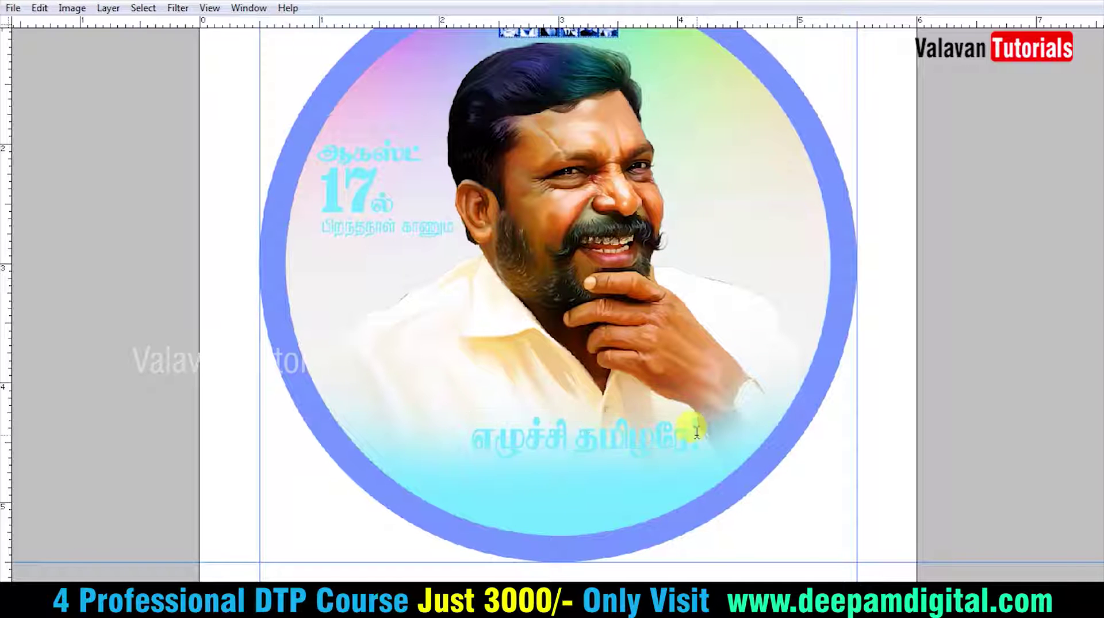
{"action": "key", "text": "ctrl+plus"}
{"action": "left_click_drag", "start_coordinate": [519, 273], "coordinate": [474, 269]}
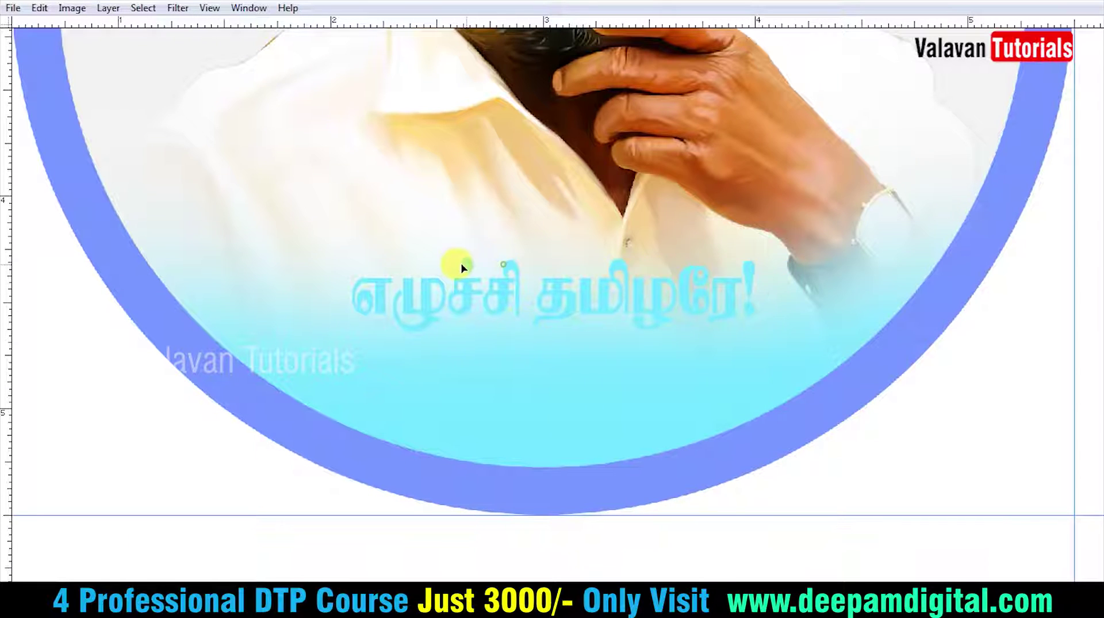
{"action": "left_click_drag", "start_coordinate": [339, 254], "coordinate": [219, 241]}
{"action": "double_click", "coordinate": [456, 276]}
{"action": "left_click_drag", "start_coordinate": [571, 251], "coordinate": [585, 251]}
{"action": "key", "text": "Tab"}
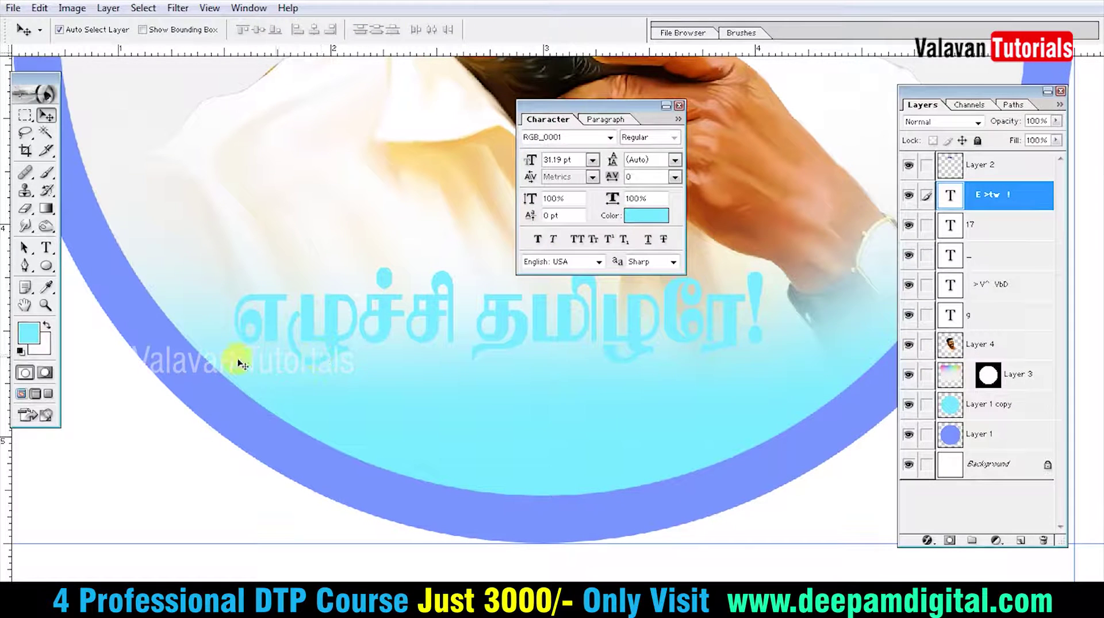
Apply a magenta-purple gradient layer style with white outline to the greeting.
{"action": "key", "text": "alt+w"}
{"action": "left_click", "coordinate": [266, 213]}
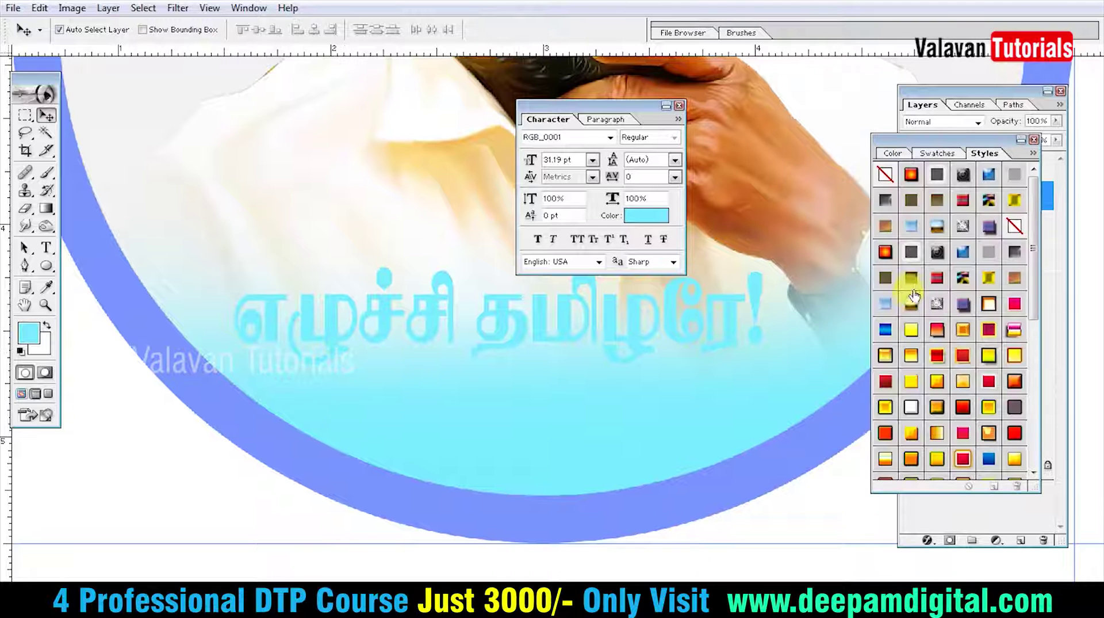
{"action": "left_click", "coordinate": [909, 385]}
{"action": "scroll", "coordinate": [992, 419], "scroll_direction": "down", "scroll_amount": 3}
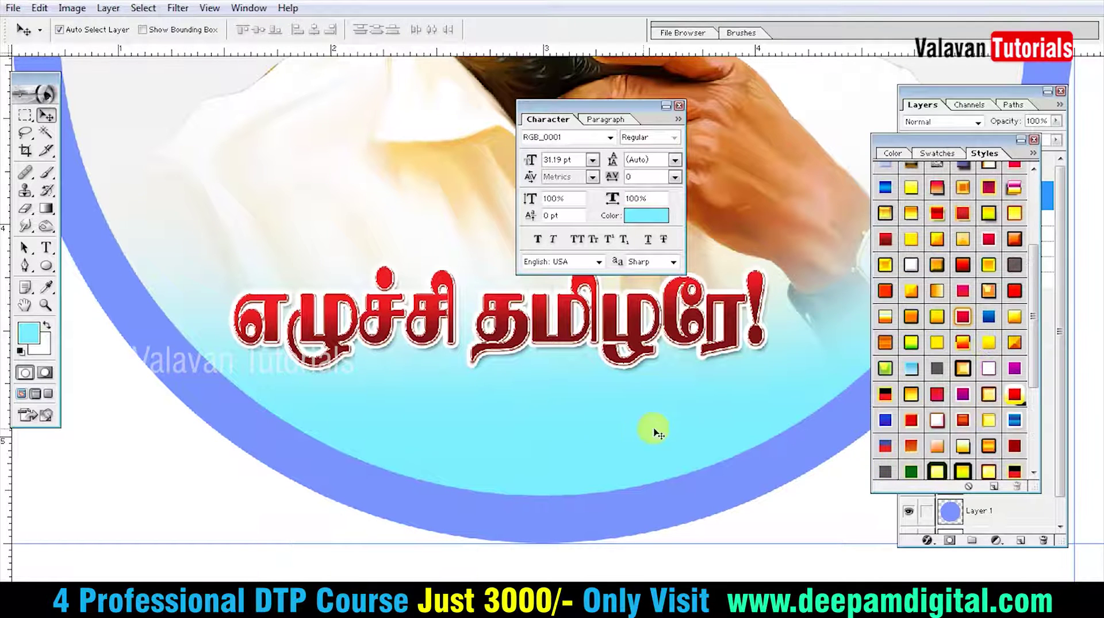
{"action": "left_click", "coordinate": [1013, 368]}
Enlarge the greeting slightly and dismiss the rasterize prompt without rasterizing.
{"action": "key", "text": "Tab"}
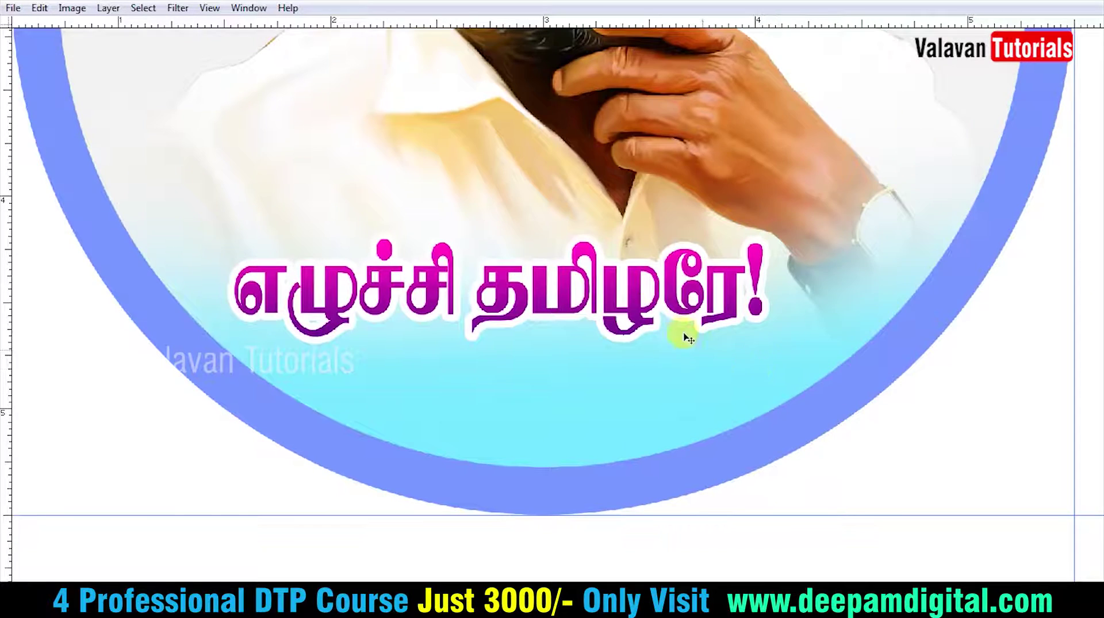
{"action": "key", "text": "ctrl+0"}
{"action": "left_click", "coordinate": [526, 452], "text": "ctrl"}
{"action": "key", "text": "ctrl+t"}
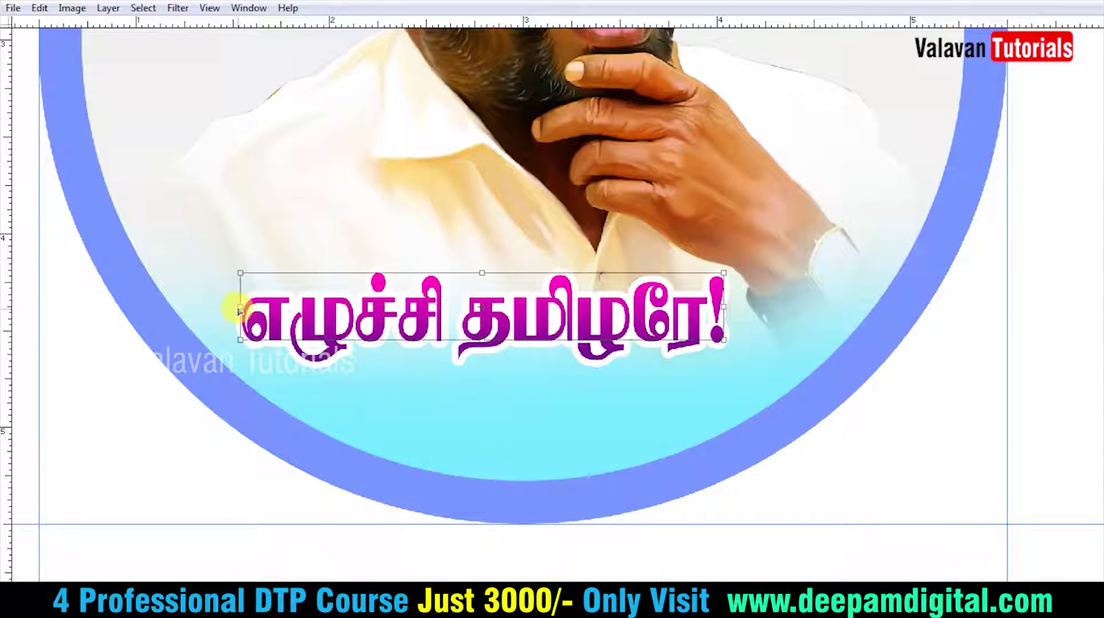
{"action": "left_click_drag", "start_coordinate": [235, 271], "coordinate": [224, 268]}
{"action": "double_click", "coordinate": [358, 271]}
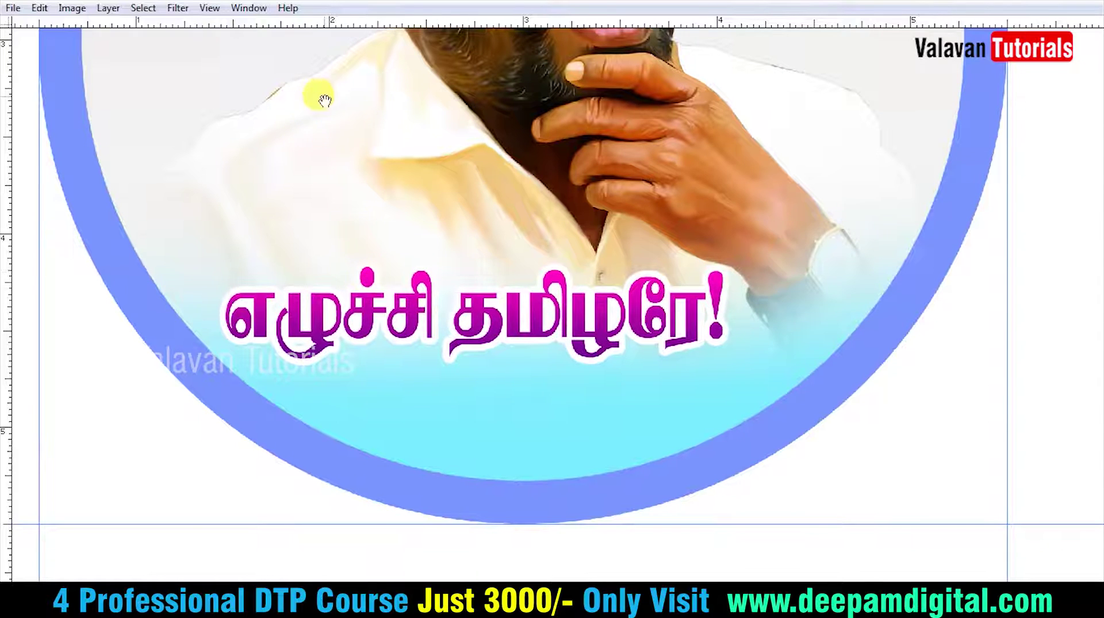
{"action": "scroll", "coordinate": [320, 93], "scroll_direction": "up", "scroll_amount": 3}
{"action": "left_click", "coordinate": [348, 145]}
{"action": "key", "text": "Escape"}
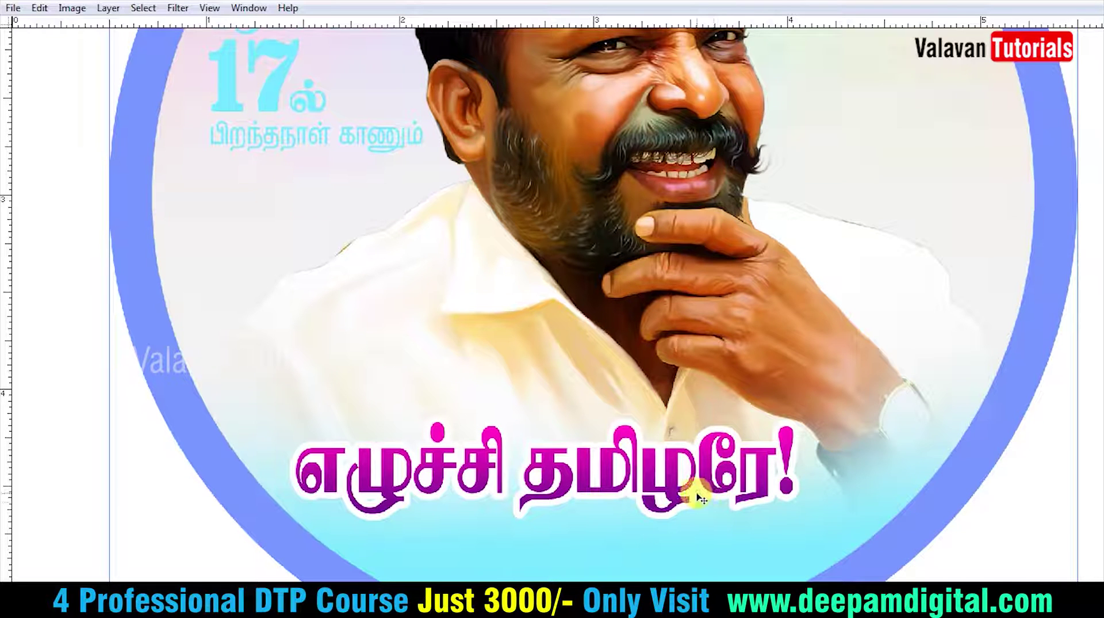
Set the foreground colour to the magenta sampled from the title.
{"action": "key", "text": "Tab"}
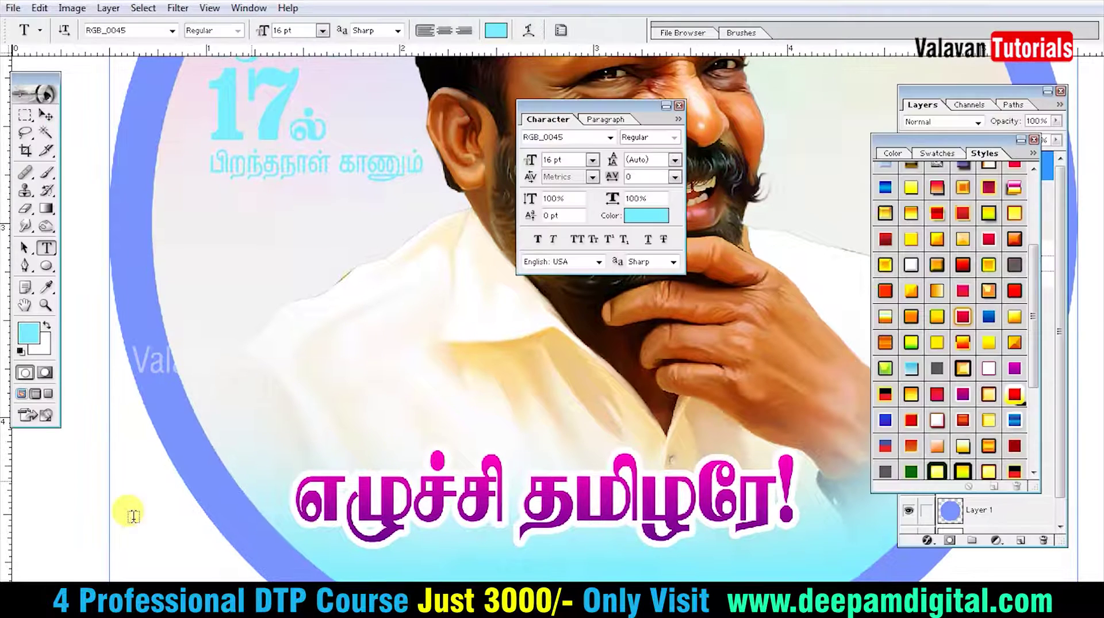
{"action": "left_click", "coordinate": [28, 332]}
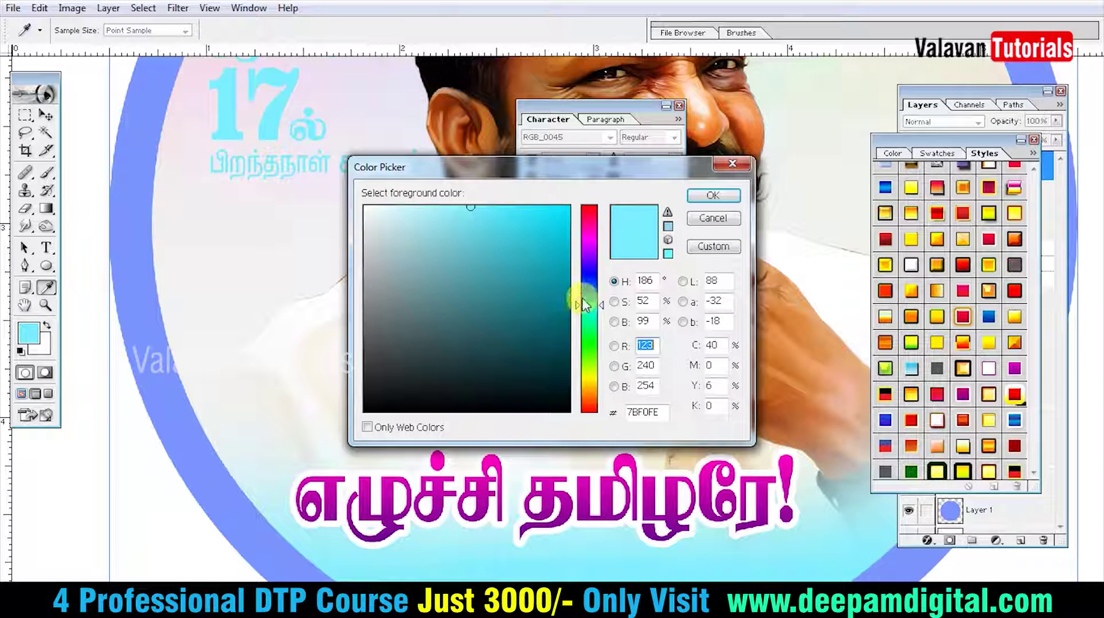
{"action": "left_click", "coordinate": [555, 472]}
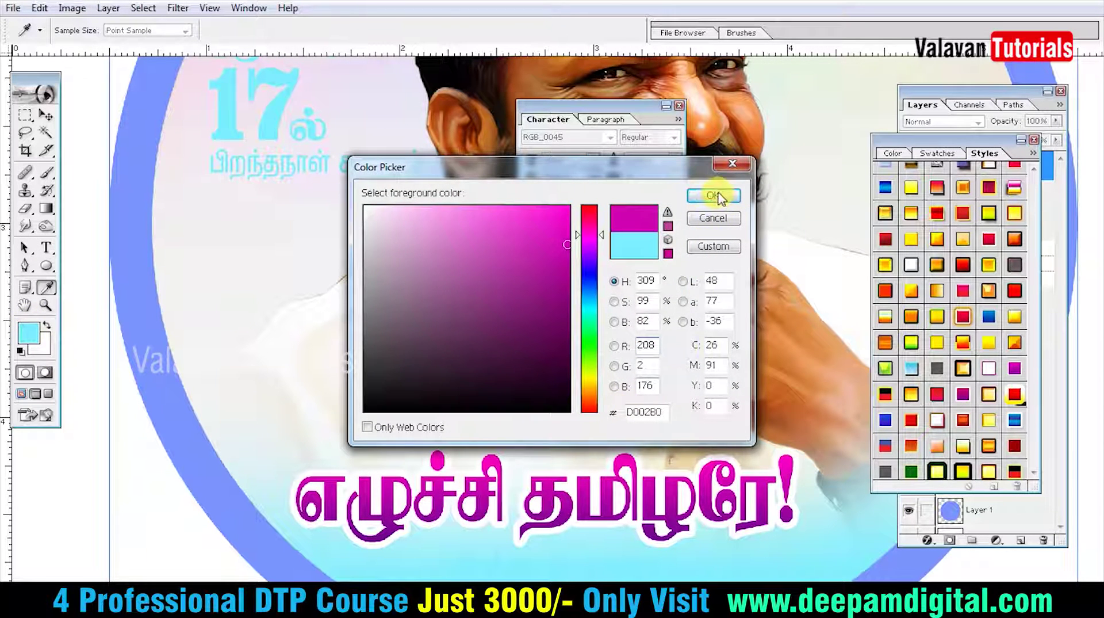
{"action": "left_click", "coordinate": [712, 195]}
Type the subtitle உம்மை வாழ்த்தி வணங்குகிறோம்.... and move it under the title.
{"action": "key", "text": "Tab"}
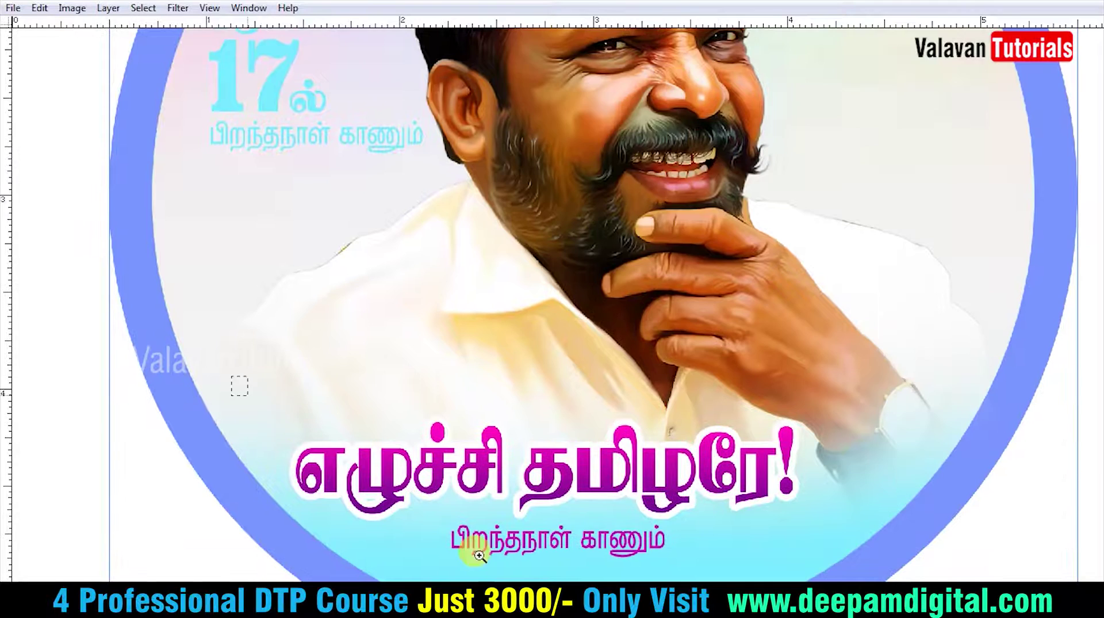
{"action": "key", "text": "ctrl+plus"}
{"action": "type", "text": "கு"}
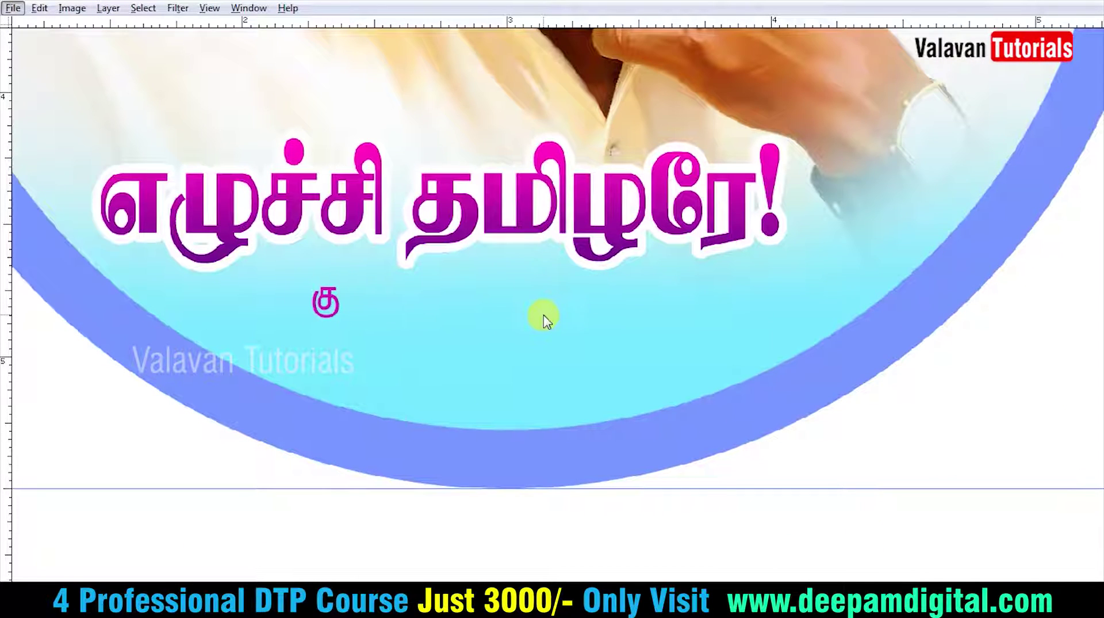
{"action": "key", "text": "ctrl+a"}
{"action": "type", "text": "உம்ை"}
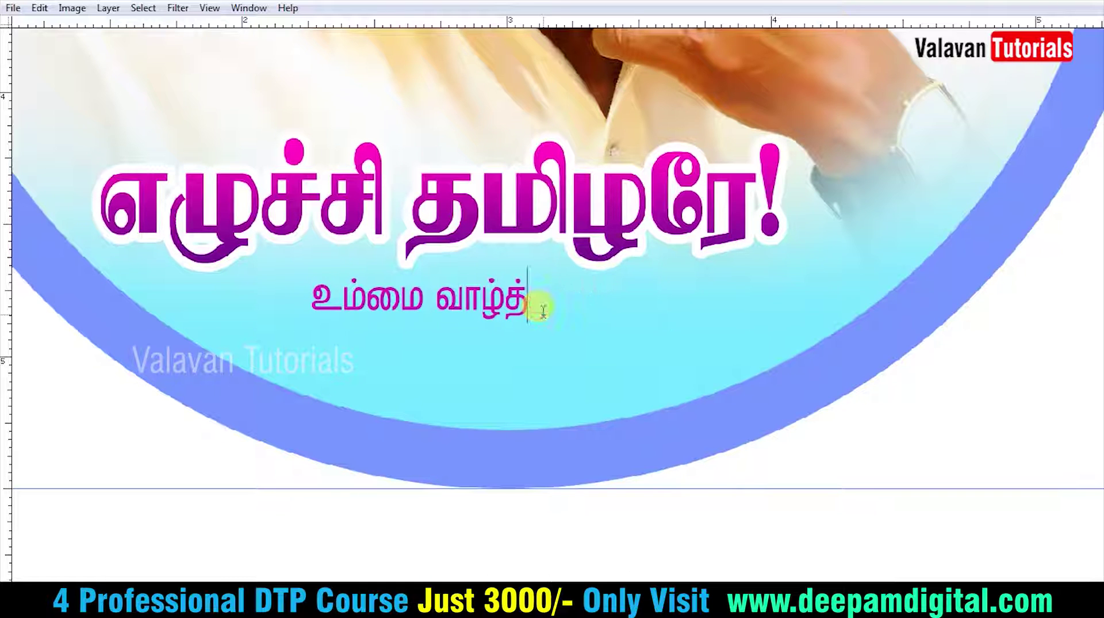
{"action": "type", "text": "வணங்குக"}
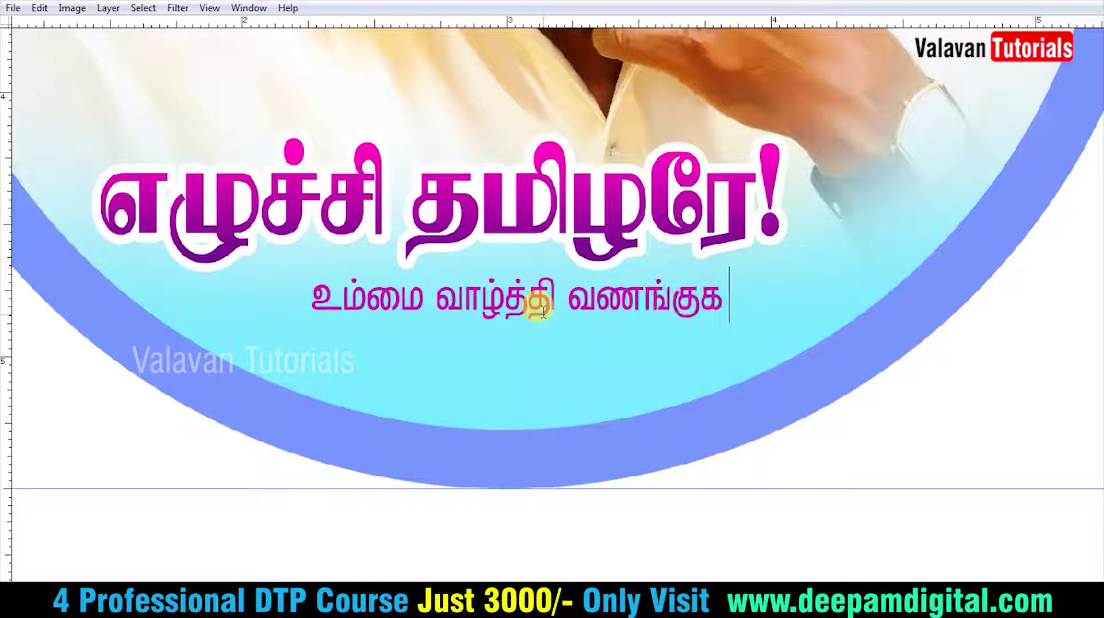
{"action": "type", "text": "ிறோ"}
{"action": "key", "text": "ctrl+a"}
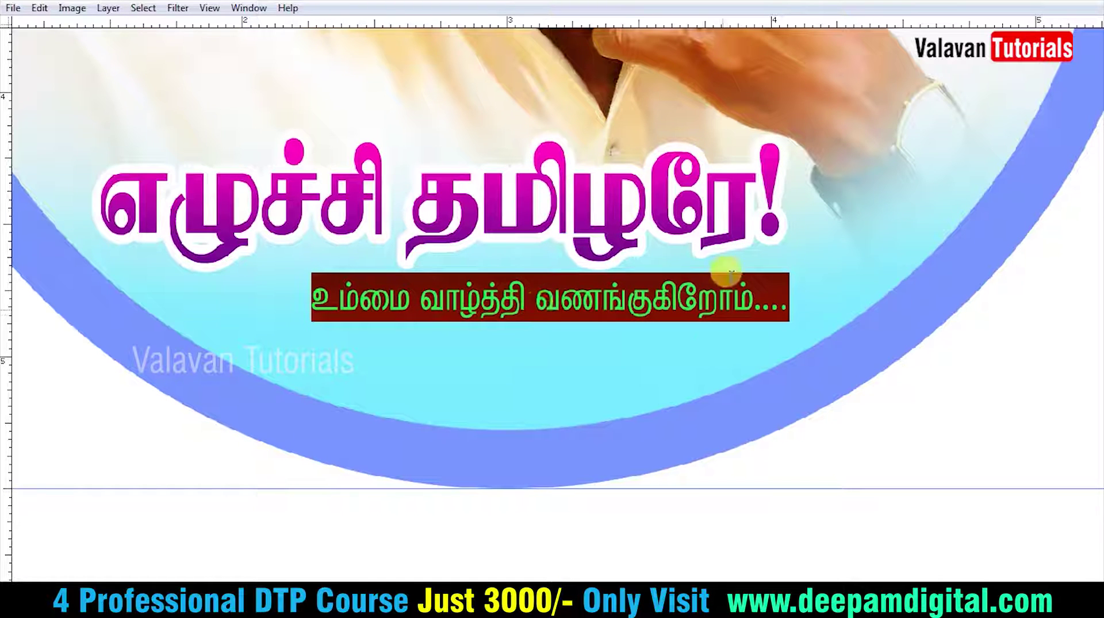
{"action": "left_click_drag", "start_coordinate": [677, 154], "coordinate": [614, 147]}
Commit the subtitle and give it a white Stroke layer style.
{"action": "key", "text": "ctrl+Return"}
{"action": "key", "text": "alt+l"}
{"action": "key", "text": "y"}
{"action": "key", "text": "k"}
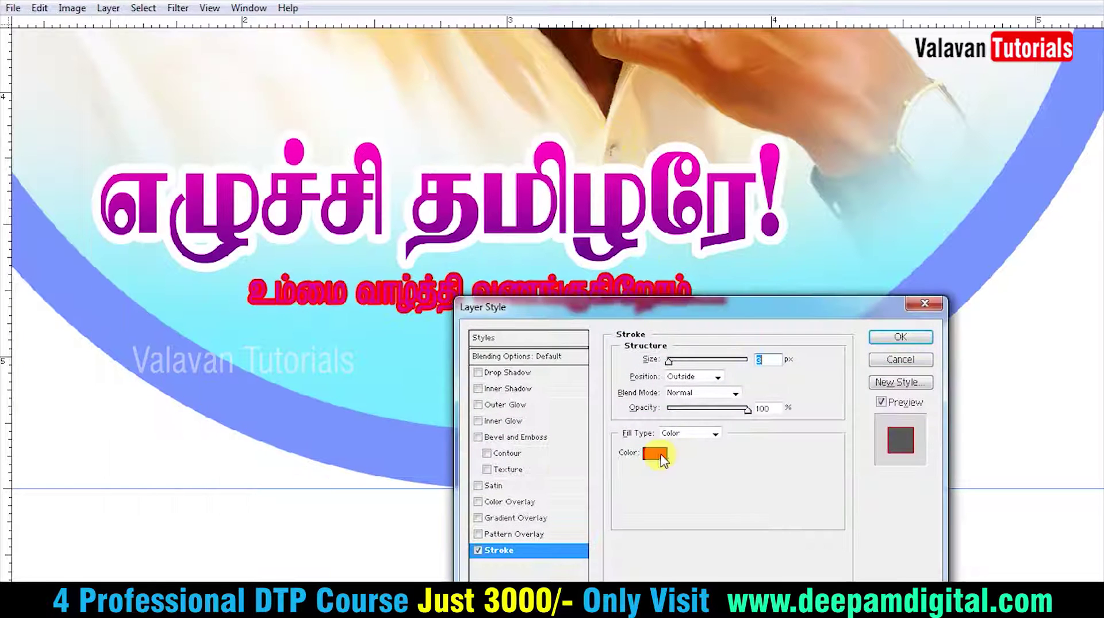
{"action": "left_click", "coordinate": [655, 452]}
{"action": "left_click", "coordinate": [371, 212]}
{"action": "left_click", "coordinate": [712, 194]}
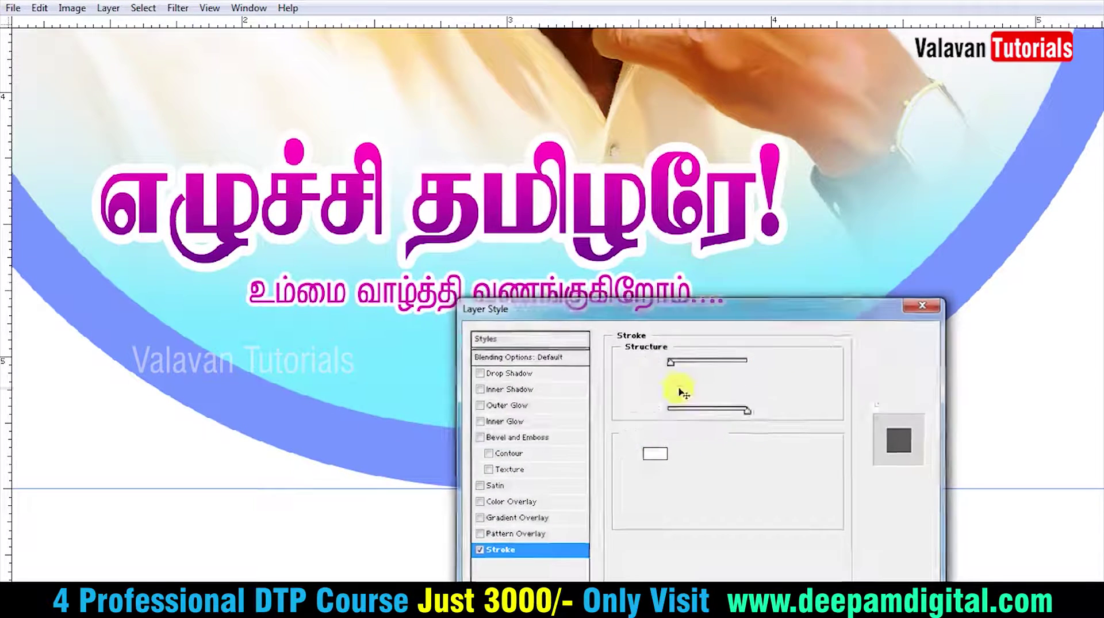
{"action": "key", "text": "Return"}
Scale the subtitle down and move it up just under the title.
{"action": "key", "text": "ctrl+0"}
{"action": "left_click", "coordinate": [425, 394]}
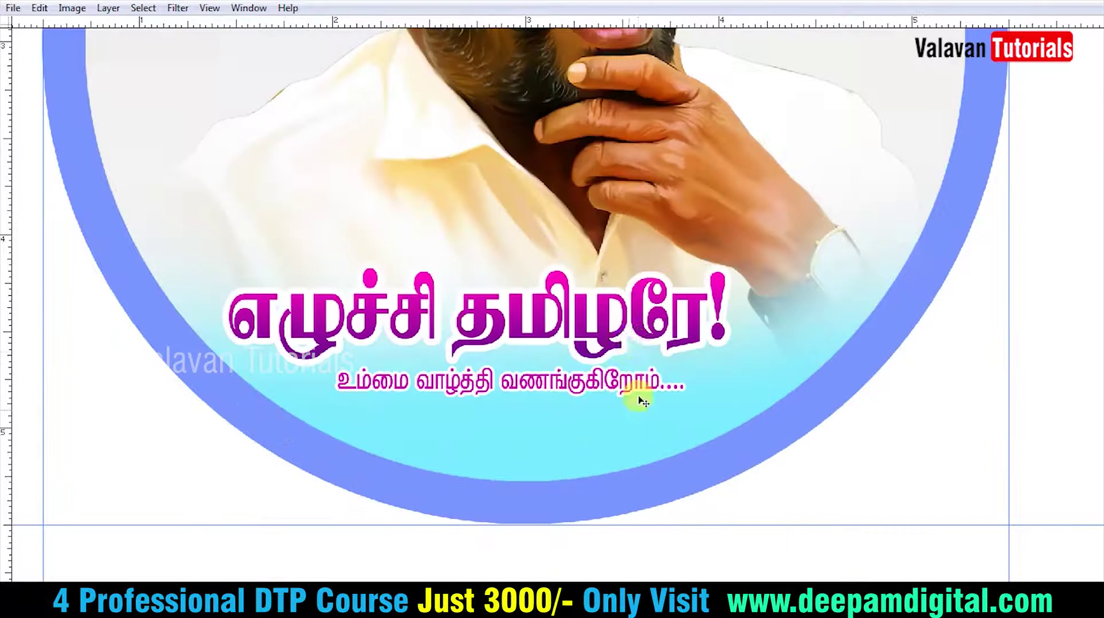
{"action": "left_click", "coordinate": [607, 355]}
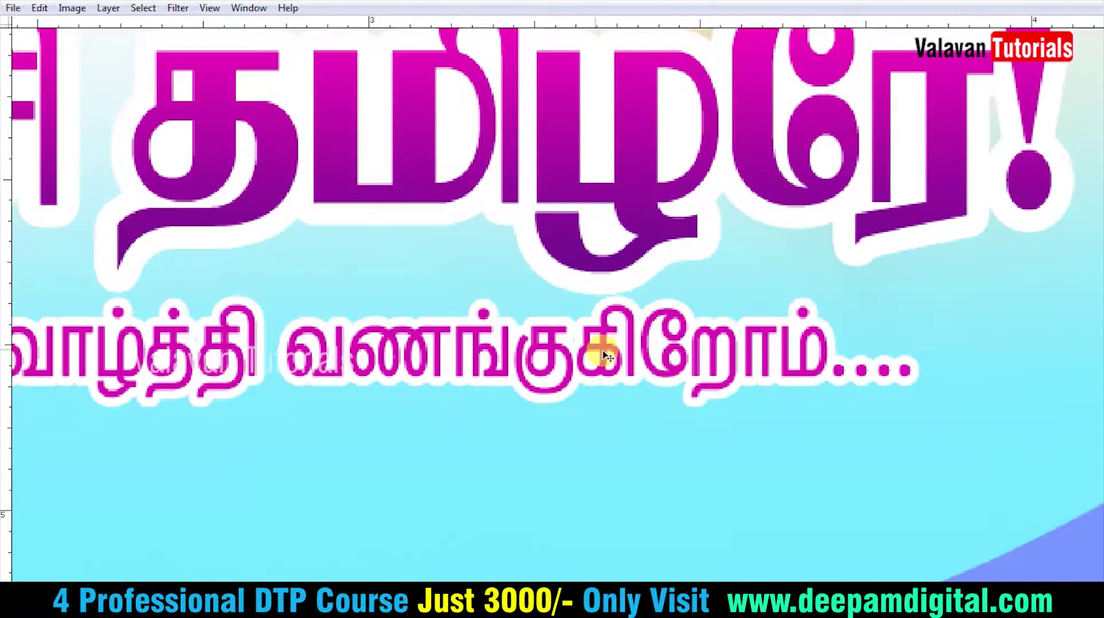
{"action": "key", "text": "ctrl+minus"}
{"action": "key", "text": "ctrl+t"}
{"action": "left_click_drag", "start_coordinate": [764, 340], "coordinate": [670, 308]}
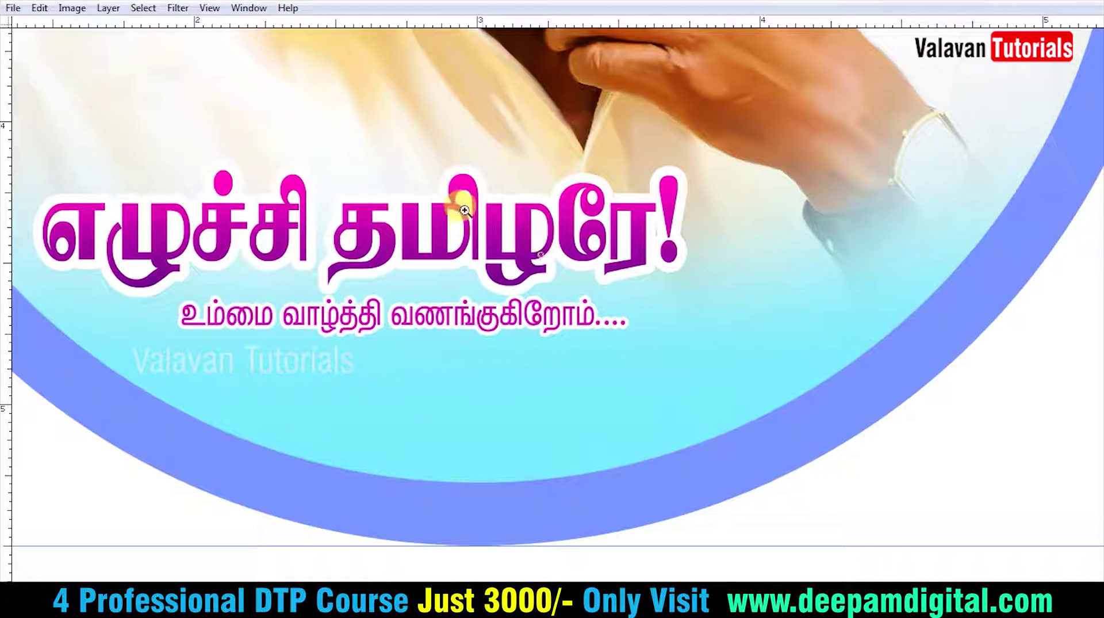
{"action": "left_click_drag", "start_coordinate": [455, 233], "coordinate": [463, 154]}
{"action": "key", "text": "ctrl+0"}
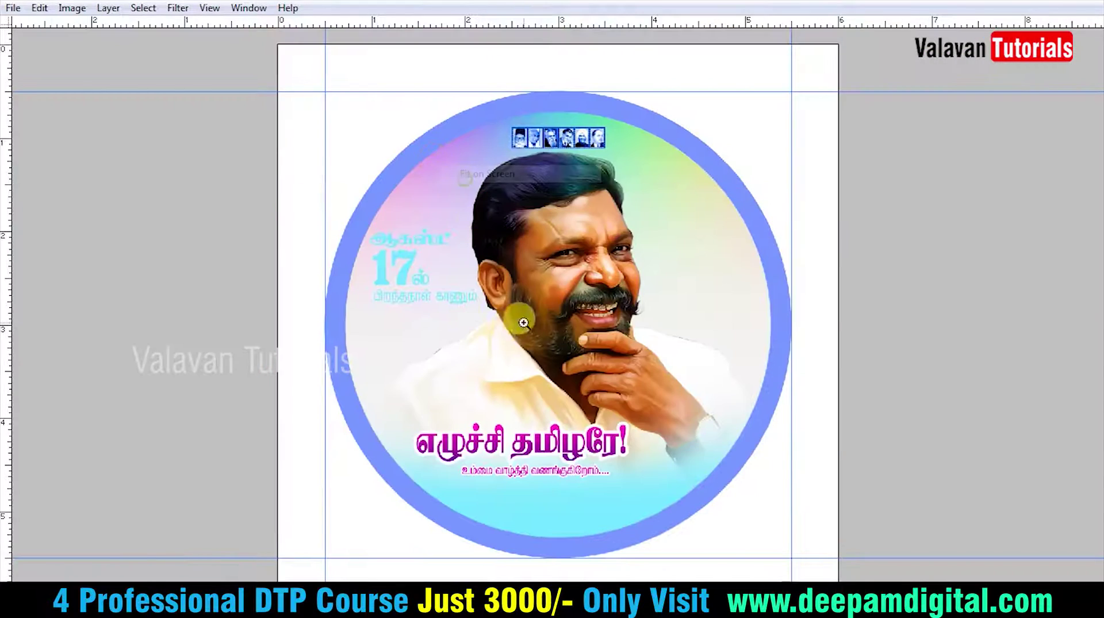
{"action": "key", "text": "ctrl+plus"}
{"action": "key", "text": "ctrl+plus"}
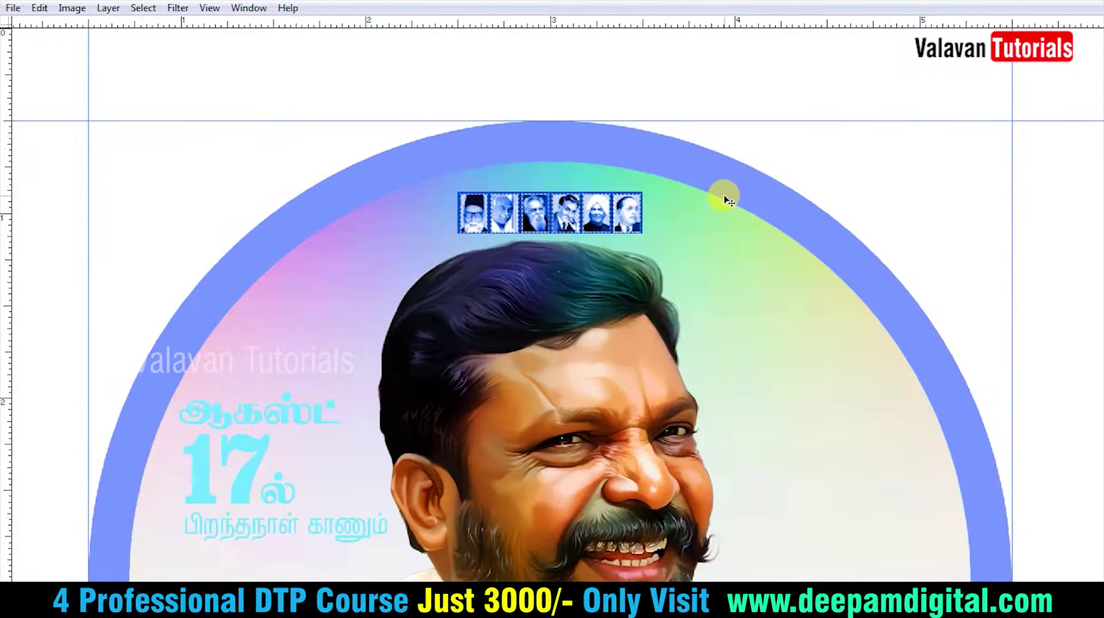
{"action": "scroll", "coordinate": [578, 342], "scroll_direction": "down", "scroll_amount": 5}
{"action": "scroll", "coordinate": [562, 291], "scroll_direction": "down", "scroll_amount": 1}
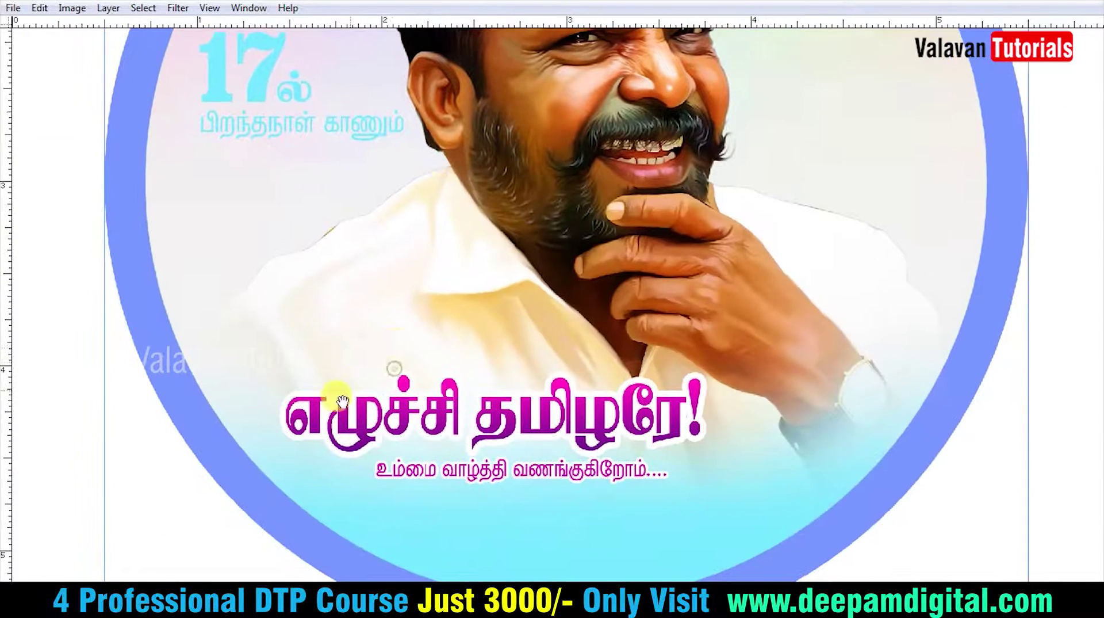
{"action": "key", "text": "s"}
{"action": "left_click", "coordinate": [279, 175], "text": "alt"}
{"action": "scroll", "coordinate": [535, 347], "scroll_direction": "up", "scroll_amount": 3}
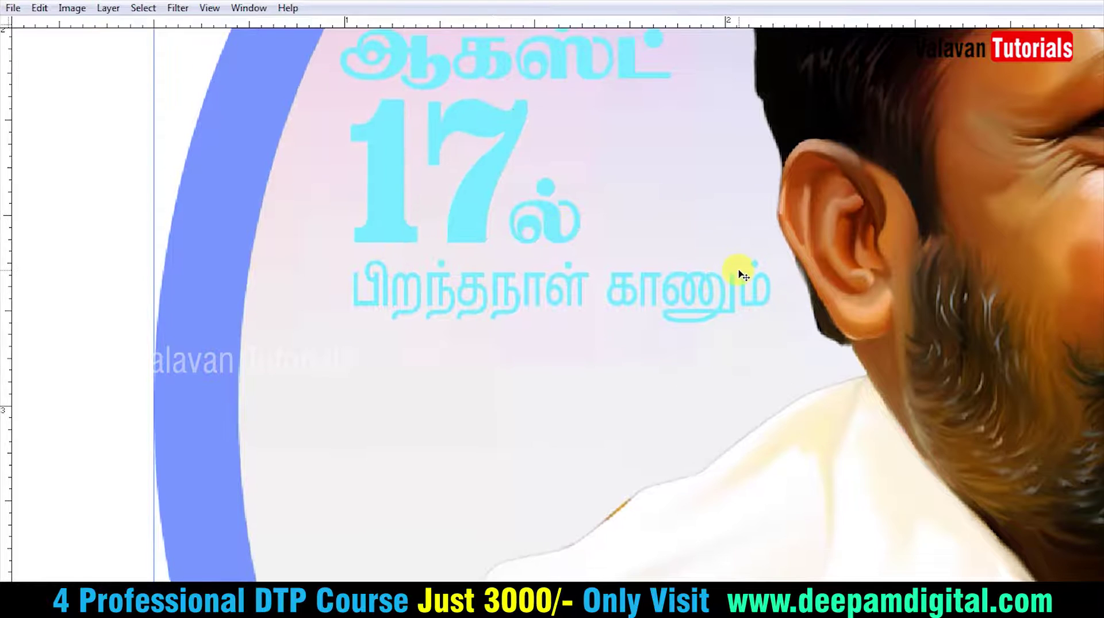
Give the 17 a red Gradient Overlay from dark red to pure red, based on the Magenta preset.
{"action": "key", "text": "alt+l"}
{"action": "key", "text": "y"}
{"action": "key", "text": "g"}
{"action": "left_click", "coordinate": [728, 394]}
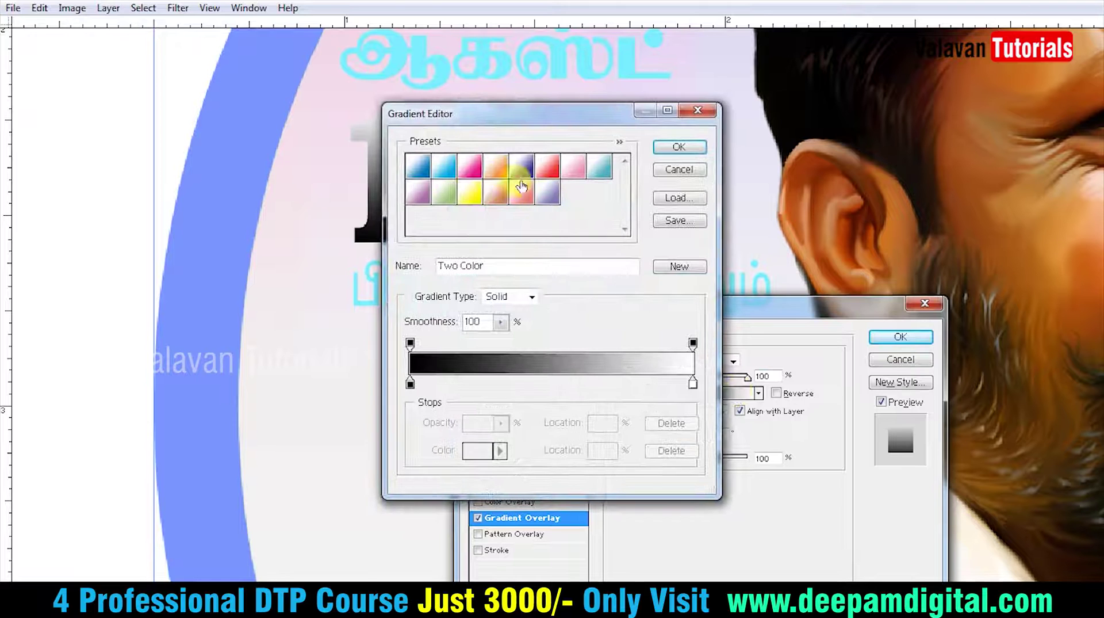
{"action": "left_click", "coordinate": [469, 168]}
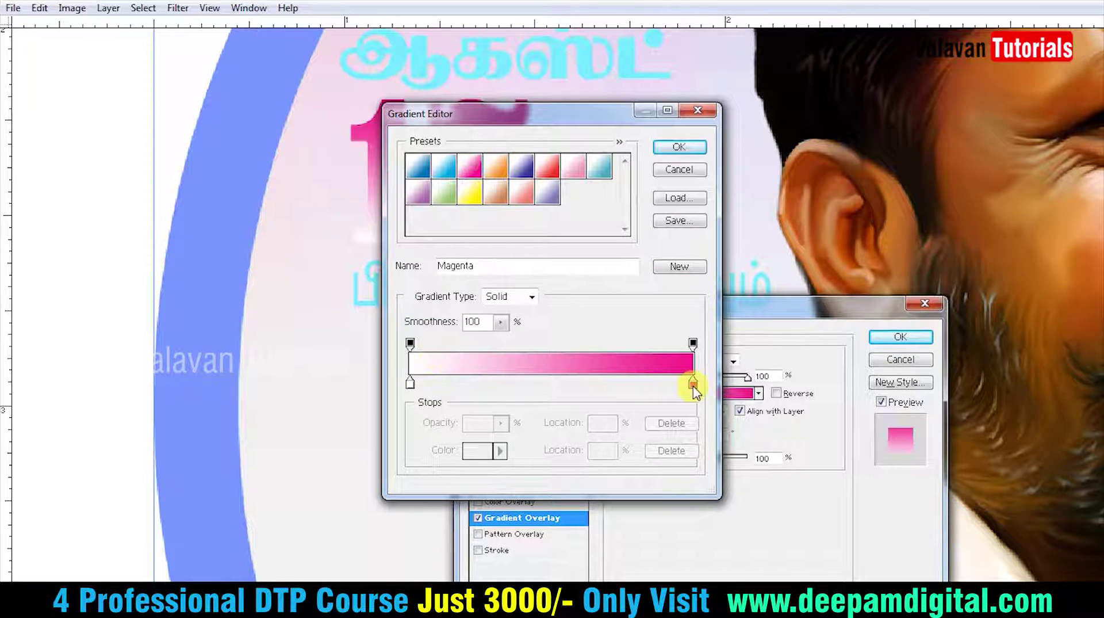
{"action": "double_click", "coordinate": [692, 384]}
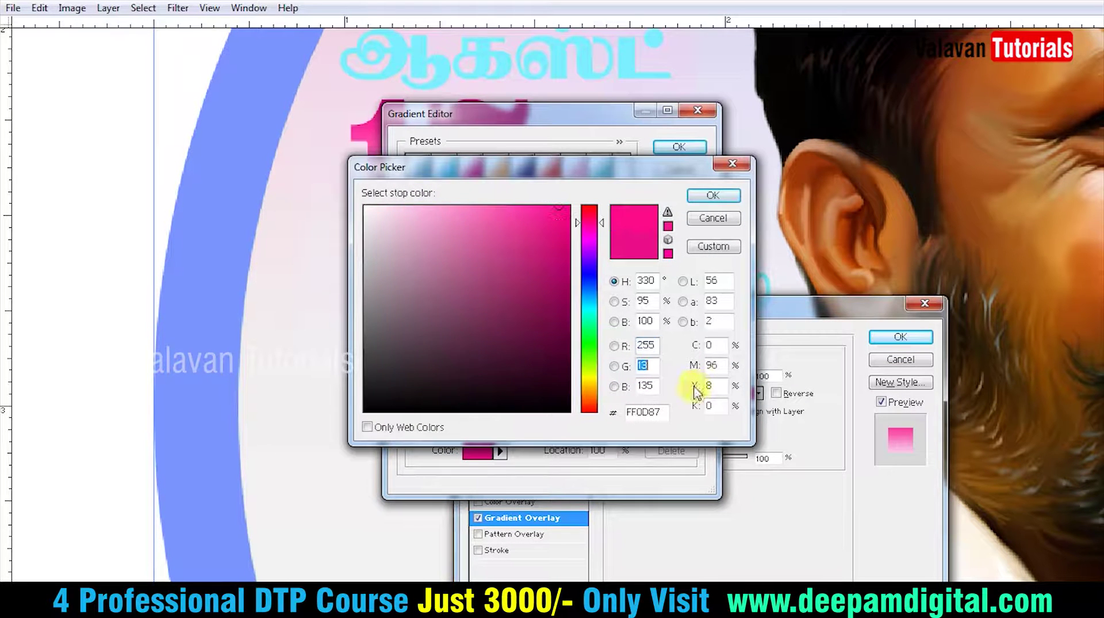
{"action": "type", "text": "0"}
{"action": "key", "text": "Tab"}
{"action": "type", "text": "0"}
{"action": "key", "text": "Return"}
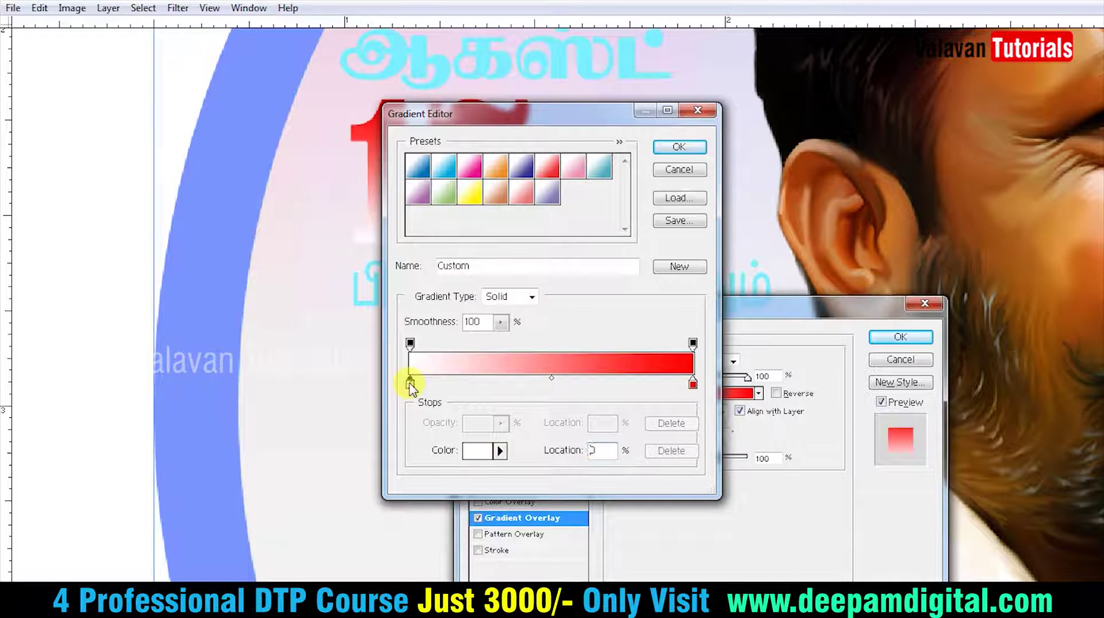
{"action": "double_click", "coordinate": [410, 383]}
{"action": "type", "text": "01FFFF"}
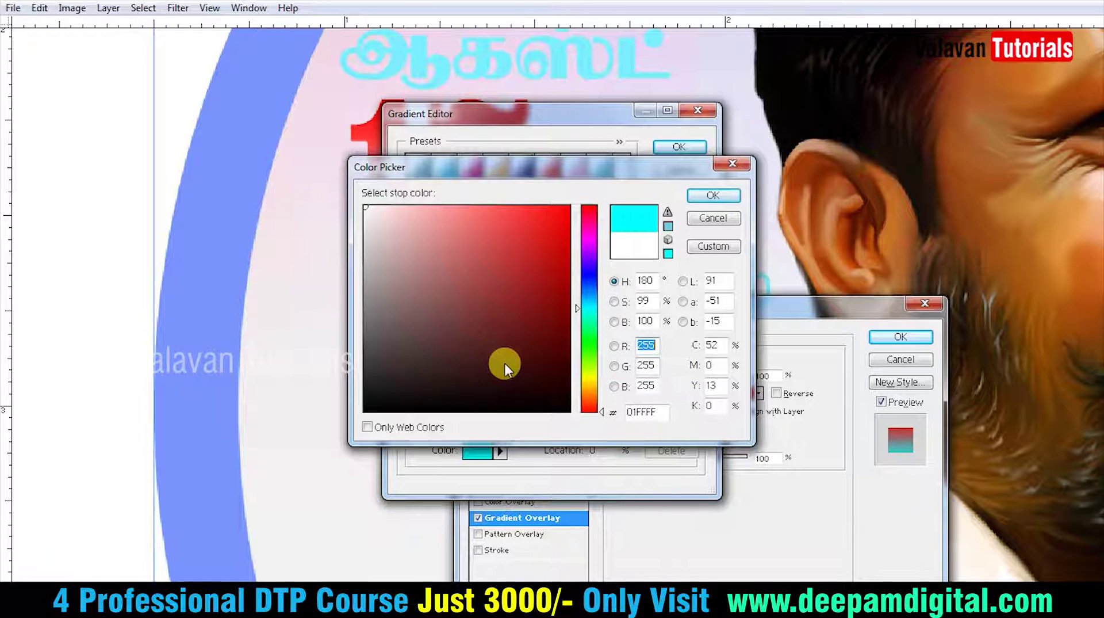
{"action": "key", "text": "Return"}
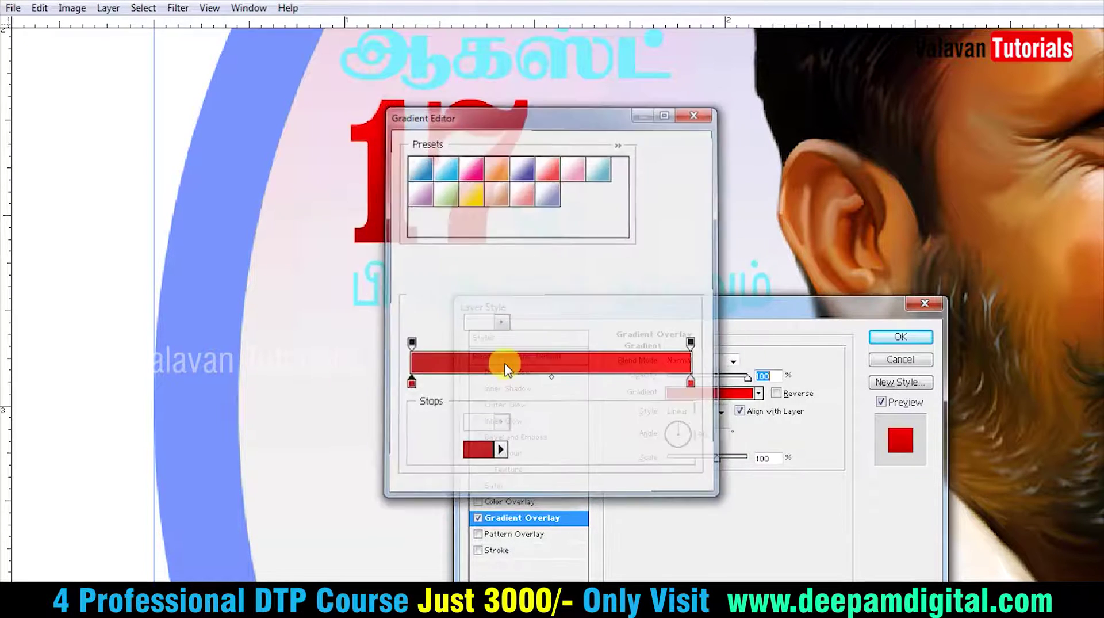
{"action": "key", "text": "Return"}
Add a bright yellow Outer Glow with Normal blend and spread 10 to the 17.
{"action": "left_click_drag", "start_coordinate": [604, 302], "coordinate": [679, 210]}
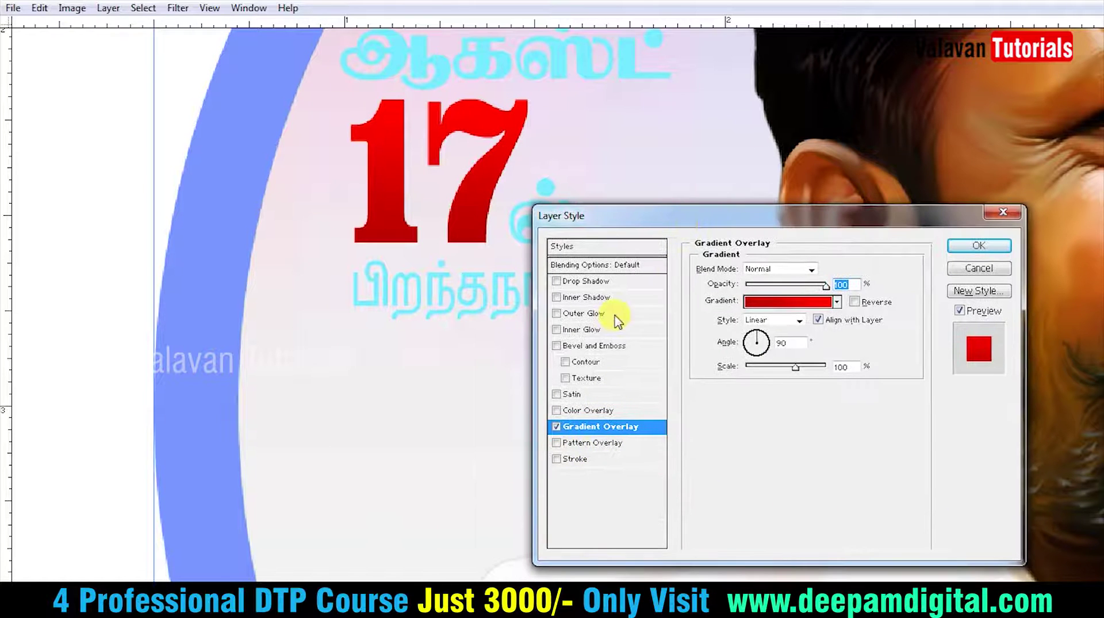
{"action": "left_click", "coordinate": [587, 312]}
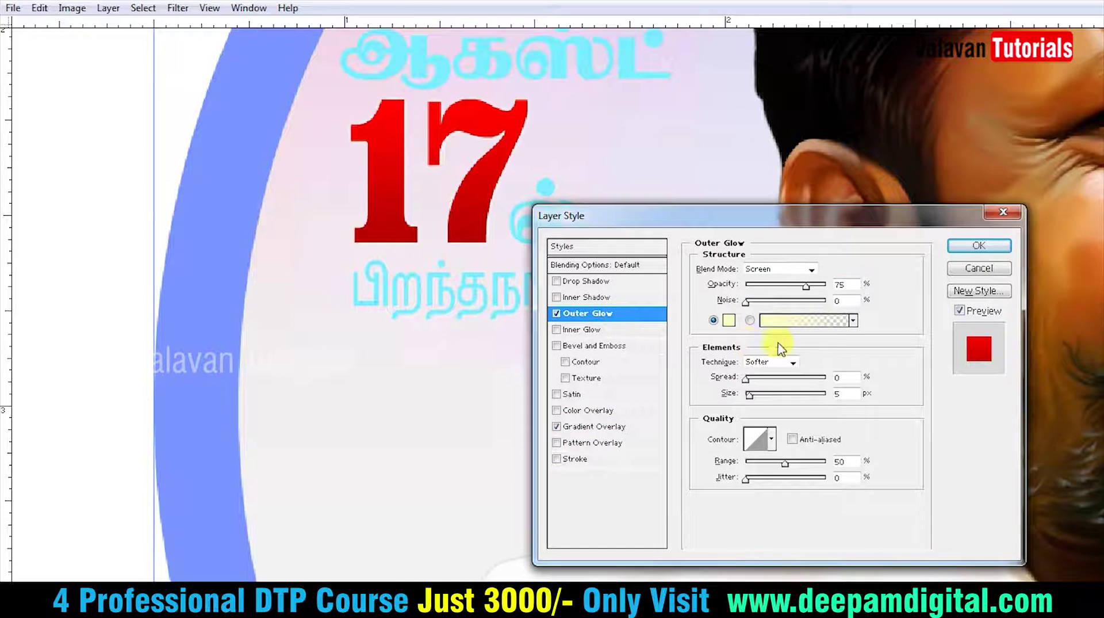
{"action": "left_click", "coordinate": [729, 320]}
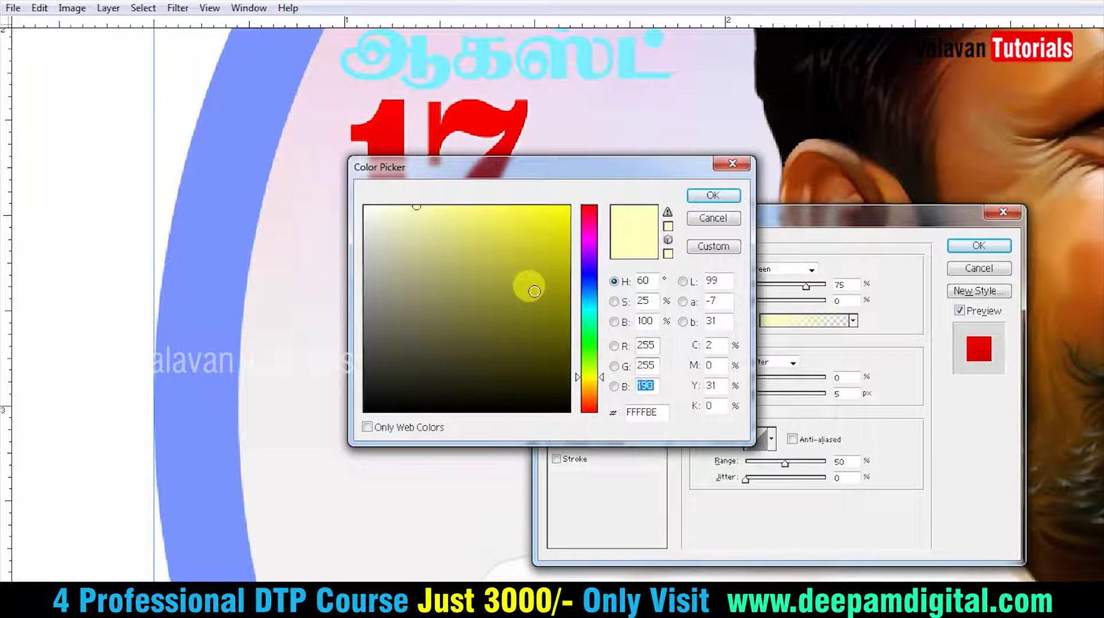
{"action": "type", "text": "0"}
{"action": "key", "text": "Return"}
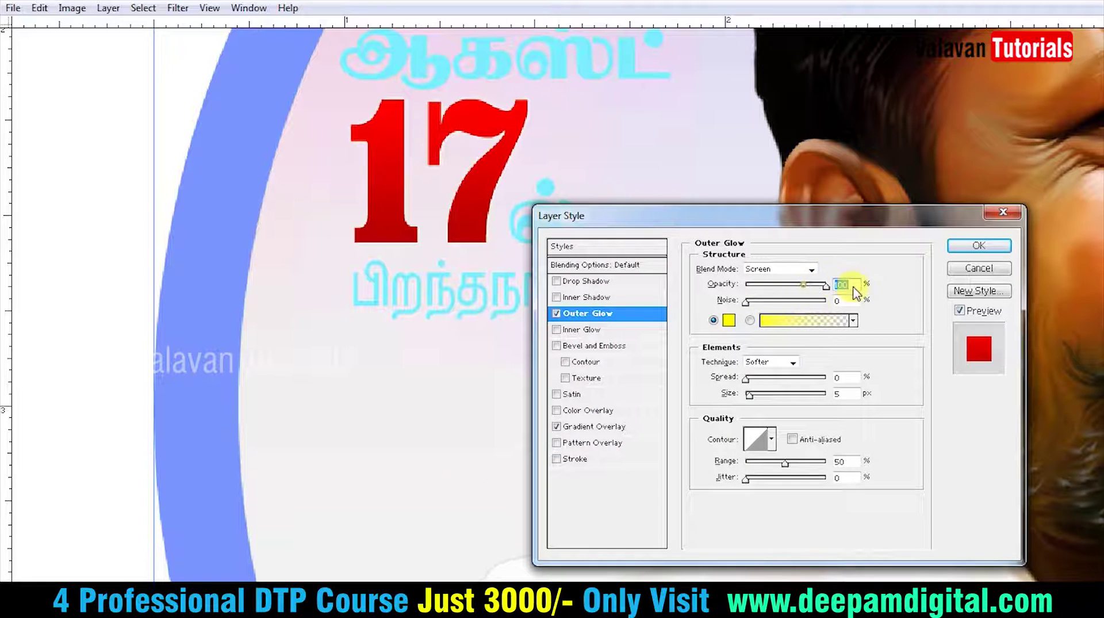
{"action": "left_click", "coordinate": [781, 269]}
{"action": "left_click", "coordinate": [774, 280]}
{"action": "left_click_drag", "start_coordinate": [749, 383], "coordinate": [755, 385]}
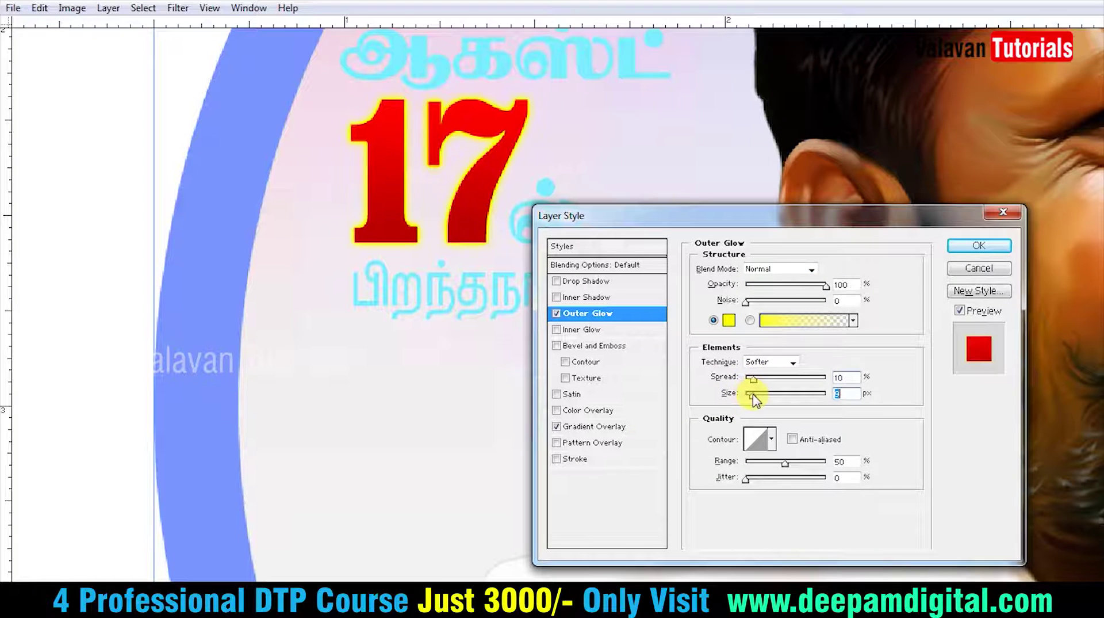
{"action": "key", "text": "Return"}
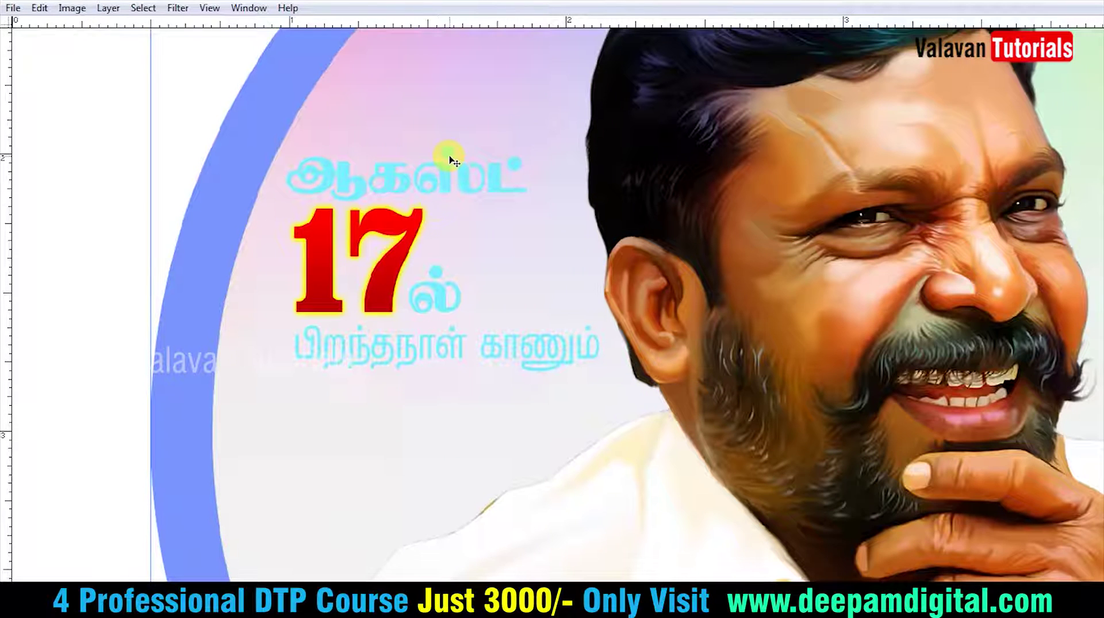
Set the foreground colour to red FF0000 and fill the word ஆகஸ்ட் with it.
{"action": "key", "text": "Tab"}
{"action": "left_click", "coordinate": [28, 331]}
{"action": "type", "text": "0"}
{"action": "key", "text": "shift+Tab"}
{"action": "type", "text": "255"}
{"action": "key", "text": "Tab"}
{"action": "key", "text": "Tab"}
{"action": "type", "text": "0"}
{"action": "key", "text": "Tab"}
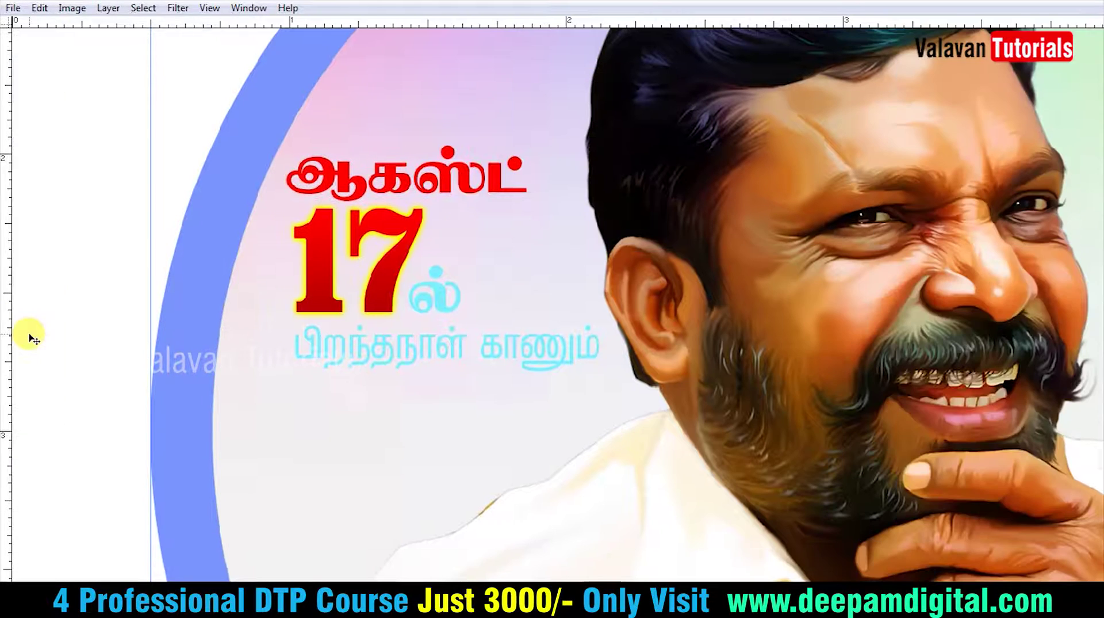
Add a 3 px yellow Stroke layer style to the word.
{"action": "key", "text": "alt+l"}
{"action": "key", "text": "y"}
{"action": "key", "text": "k"}
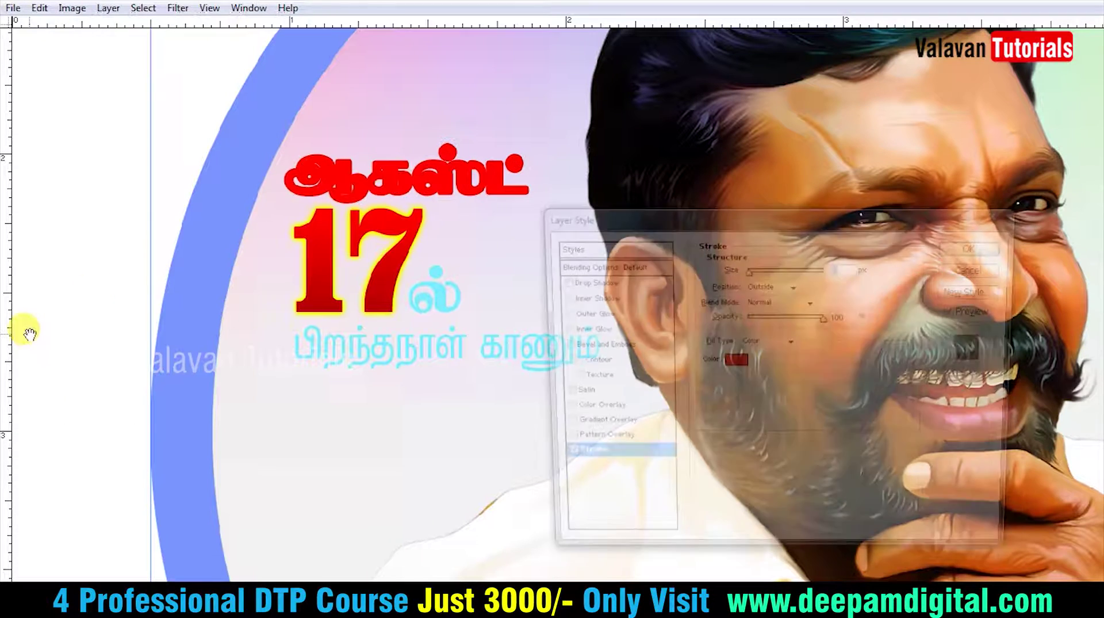
{"action": "left_click", "coordinate": [730, 367]}
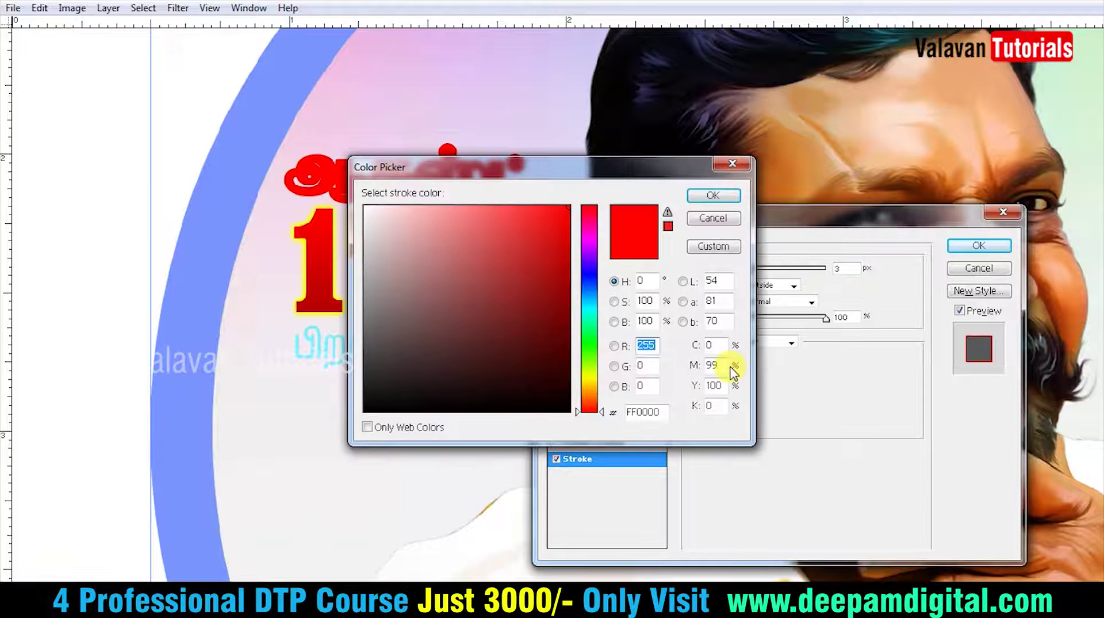
{"action": "key", "text": "Tab"}
{"action": "type", "text": "255"}
{"action": "key", "text": "Return"}
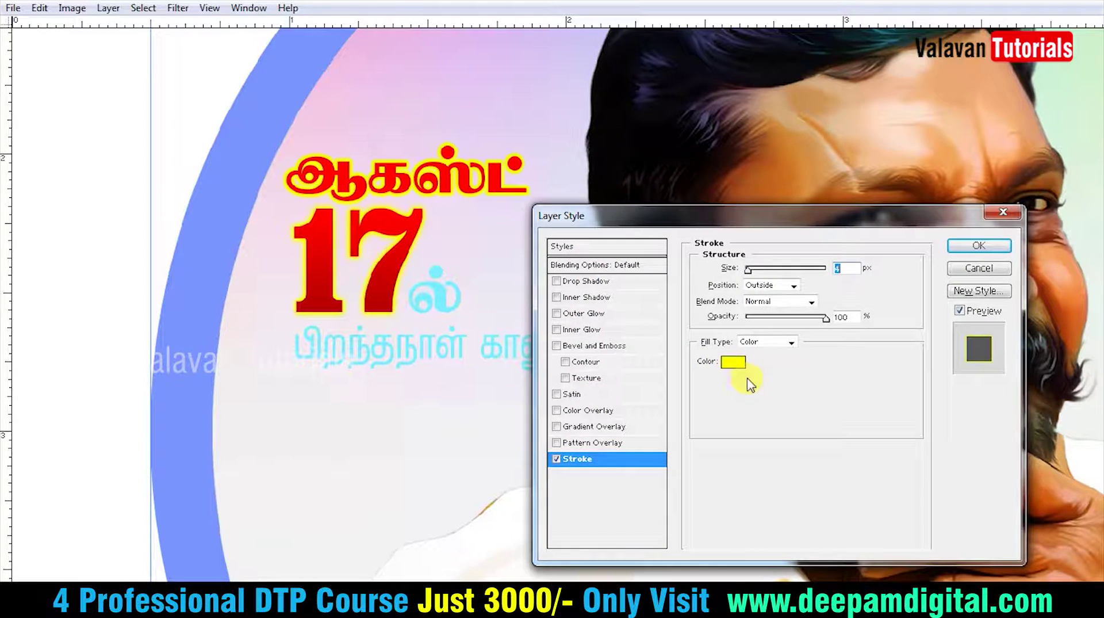
{"action": "key", "text": "Return"}
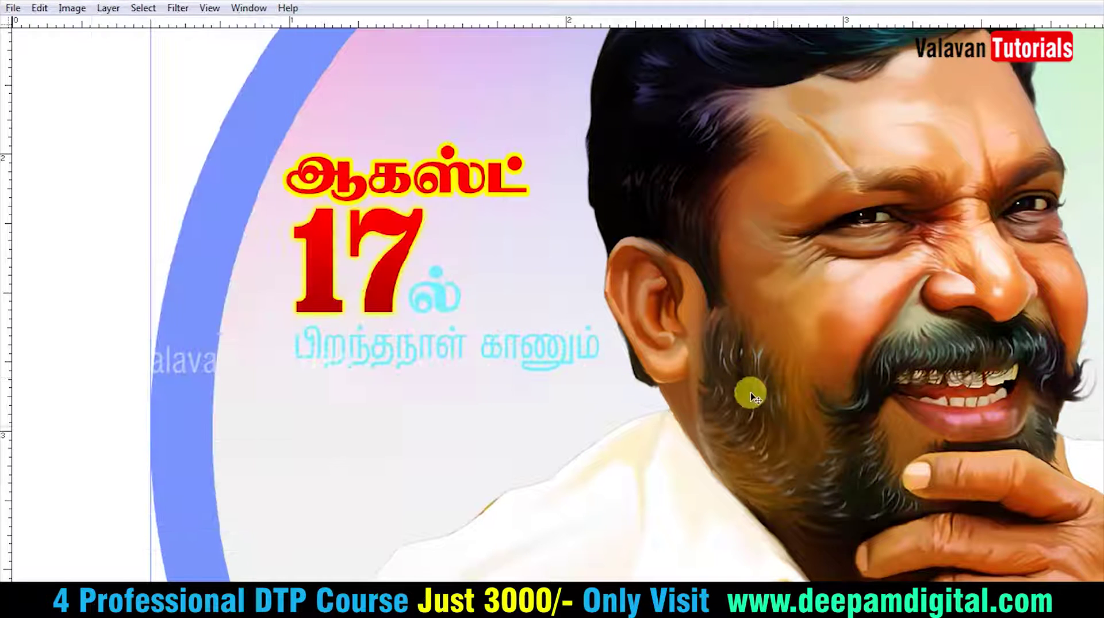
{"action": "key", "text": "ctrl+plus"}
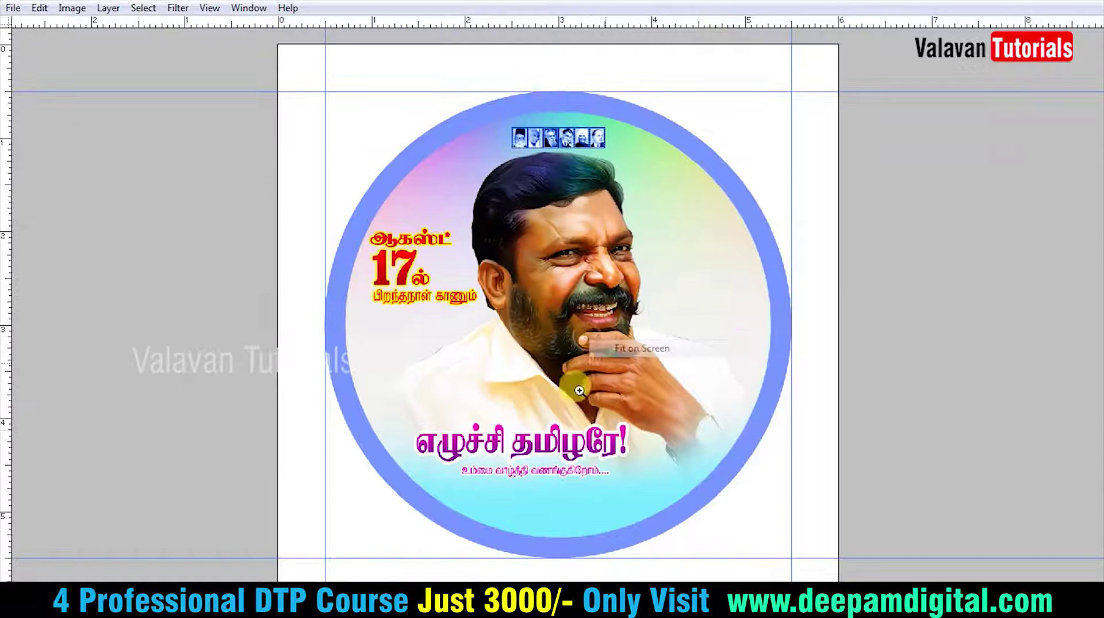
Place a copy of the greeting lower in the circle and retype it as விடுதலை சிறுத்தைகள்.
{"action": "left_click_drag", "start_coordinate": [308, 320], "coordinate": [813, 572]}
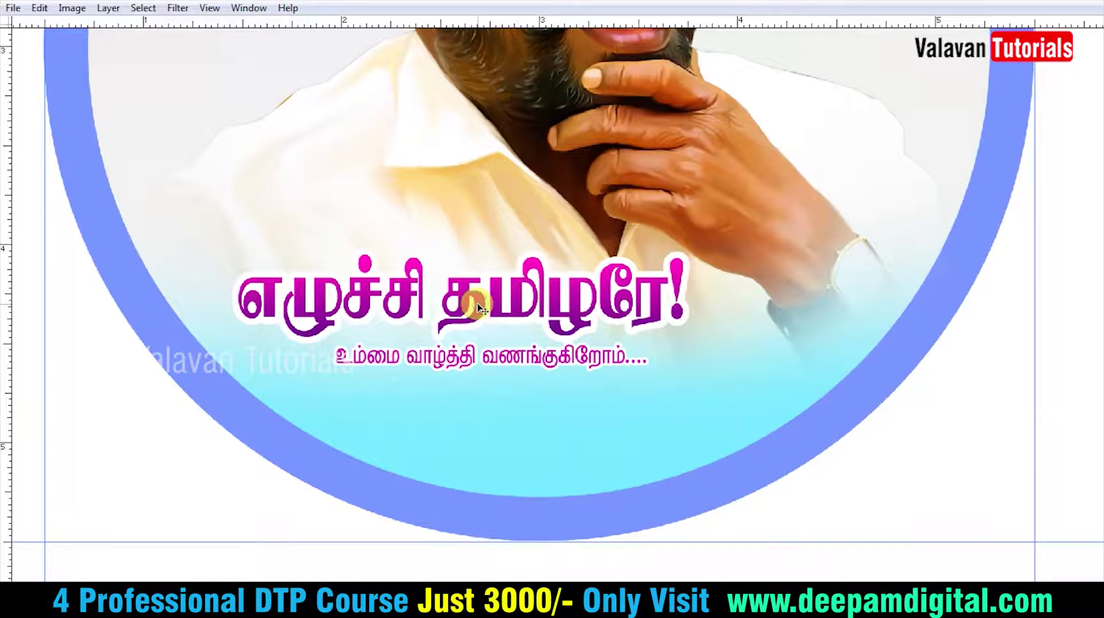
{"action": "left_click_drag", "start_coordinate": [482, 309], "coordinate": [562, 443]}
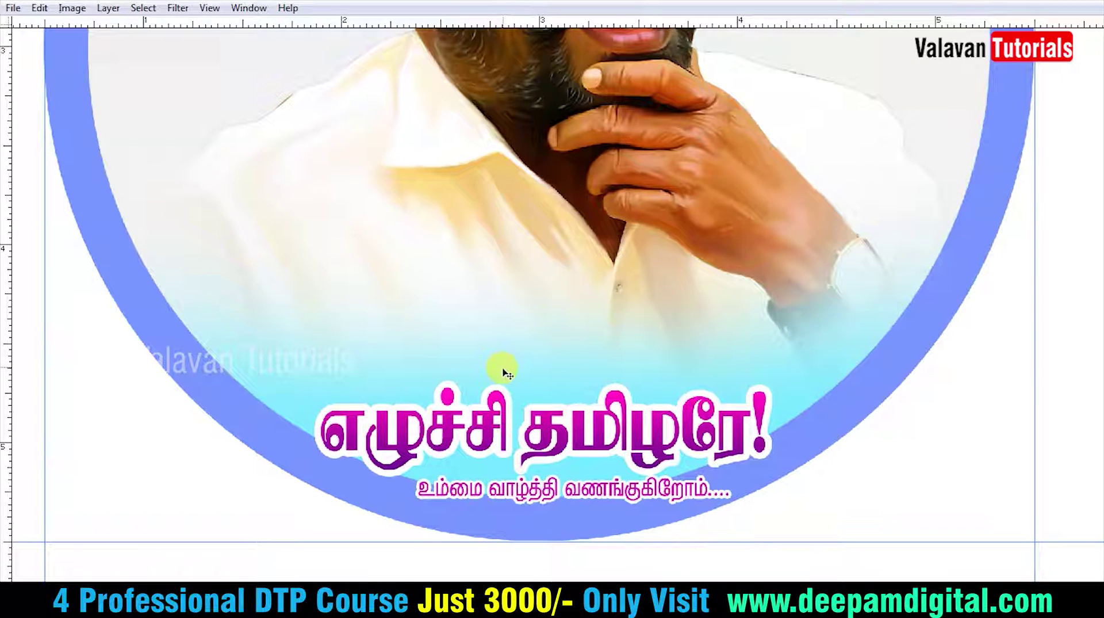
{"action": "key", "text": "ctrl+z"}
{"action": "mouse_move", "coordinate": [478, 296]}
{"action": "left_mouse_down"}
{"action": "mouse_move", "coordinate": [546, 385]}
{"action": "mouse_move", "coordinate": [555, 431]}
{"action": "left_mouse_up"}
{"action": "double_click", "coordinate": [556, 433]}
{"action": "type", "text": "விடுதலை சிறுத்"}
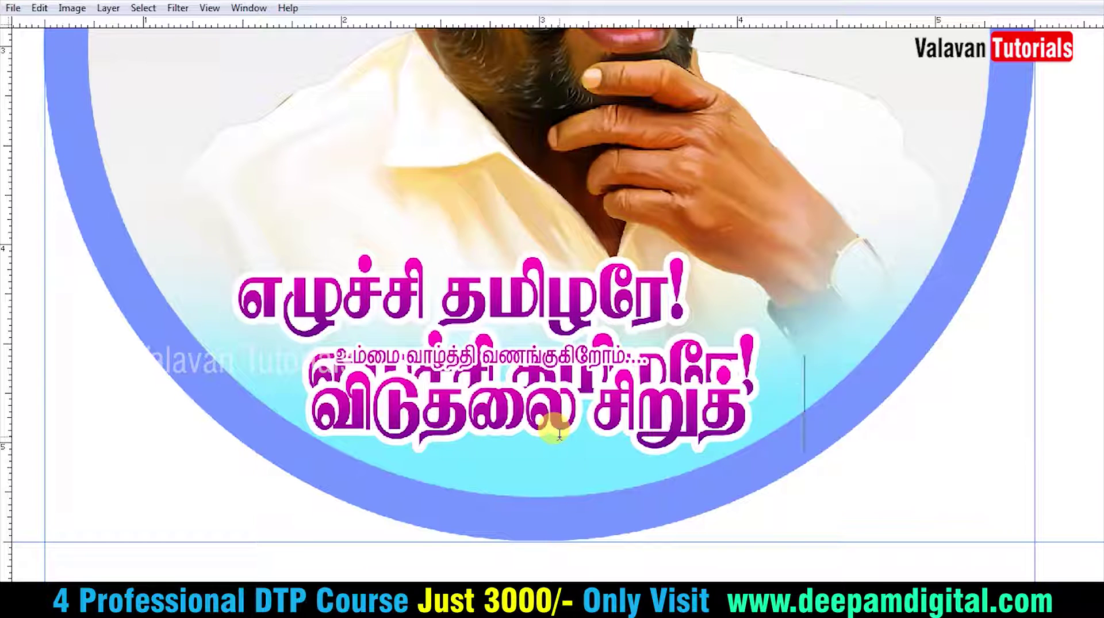
{"action": "type", "text": "தைகள்"}
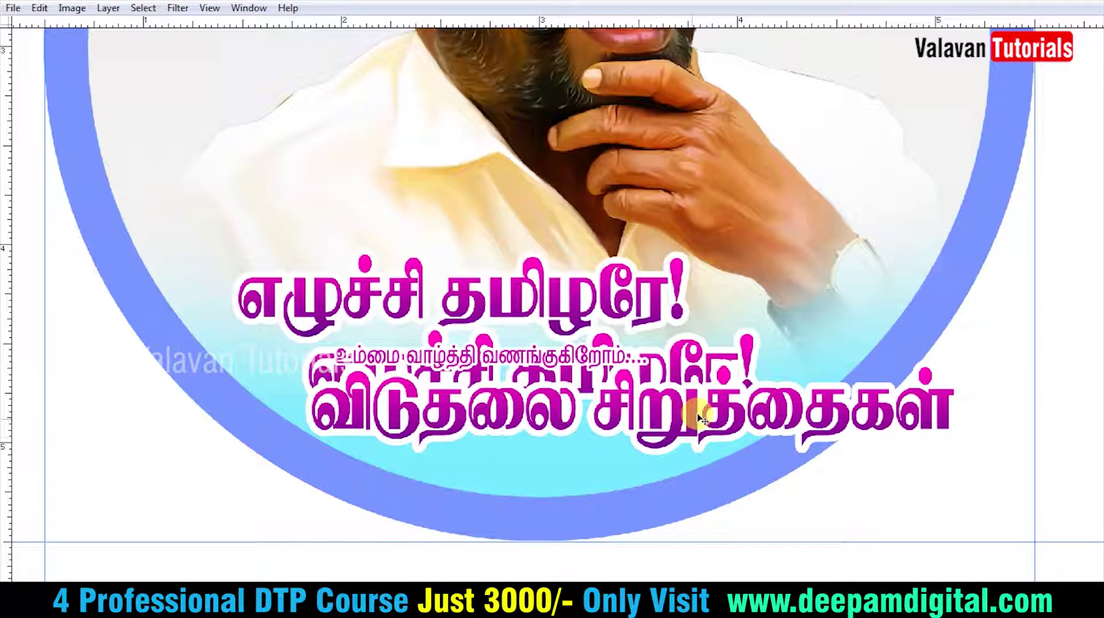
Delete the leftover duplicate layer, add கட்சி, and scale the party-name line down proportionally.
{"action": "left_click", "coordinate": [108, 8]}
{"action": "left_click", "coordinate": [339, 61]}
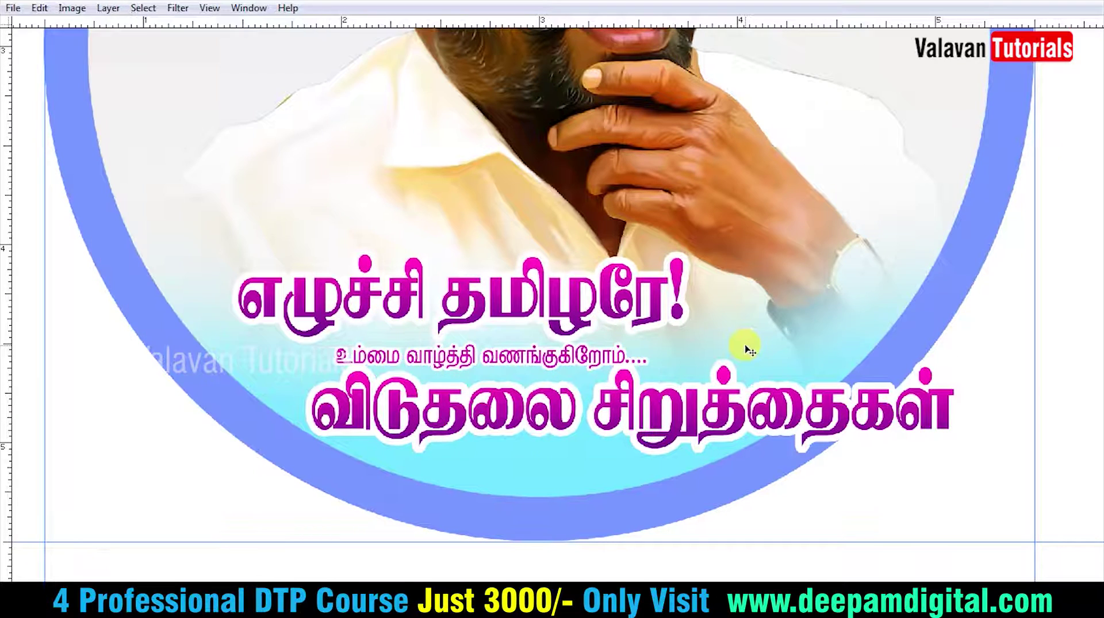
{"action": "type", "text": "கட"}
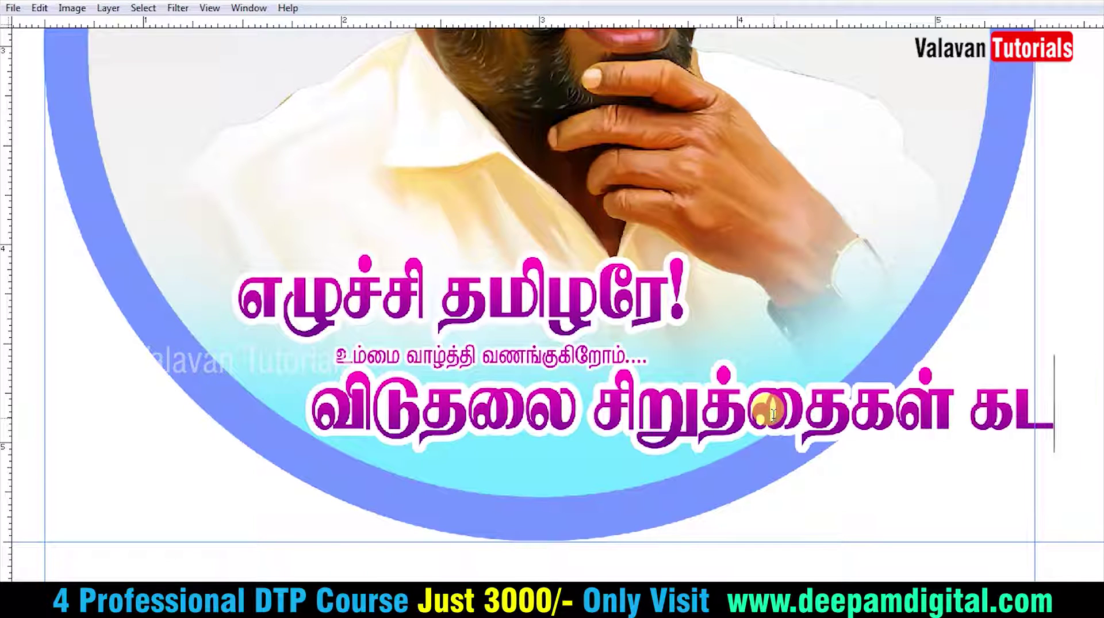
{"action": "type", "text": "்சி"}
{"action": "left_click", "coordinate": [973, 420]}
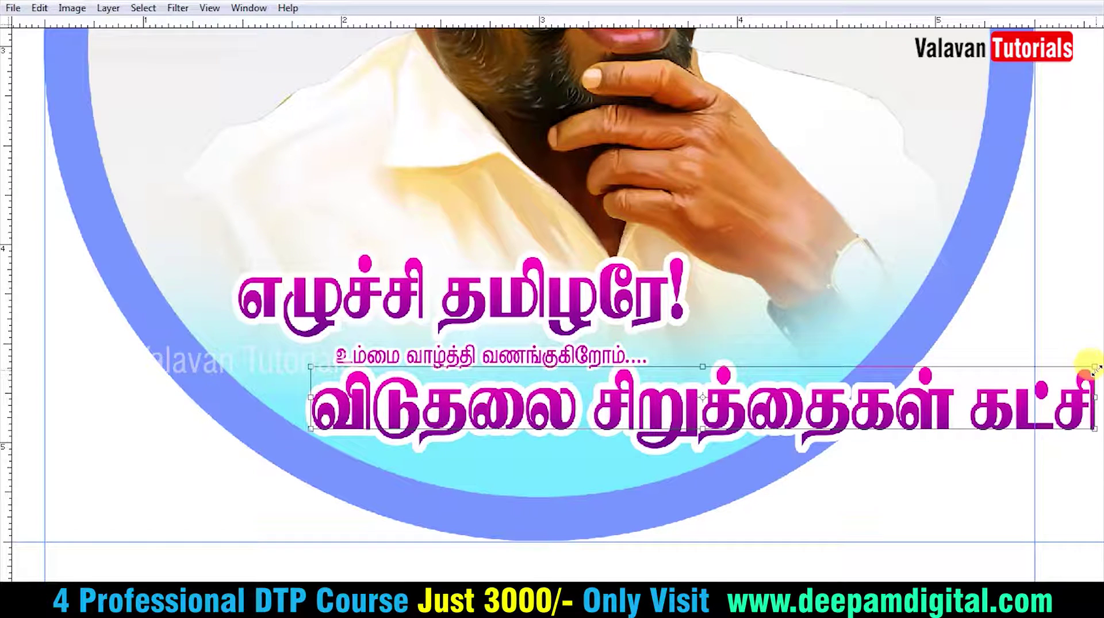
{"action": "left_click_drag", "start_coordinate": [1092, 367], "coordinate": [723, 380]}
{"action": "key", "text": "Return"}
{"action": "right_click", "coordinate": [629, 380]}
{"action": "left_click", "coordinate": [661, 385]}
Zoom in on the lower poster and select the strip around the party-name line.
{"action": "left_click", "coordinate": [910, 507]}
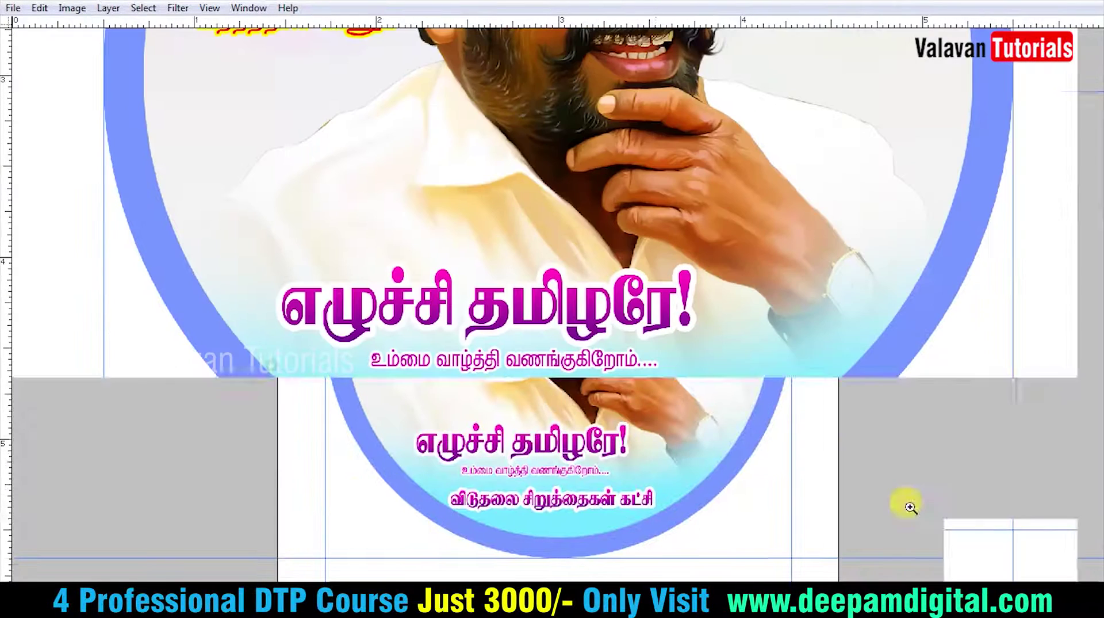
{"action": "left_click_drag", "start_coordinate": [310, 410], "coordinate": [768, 457]}
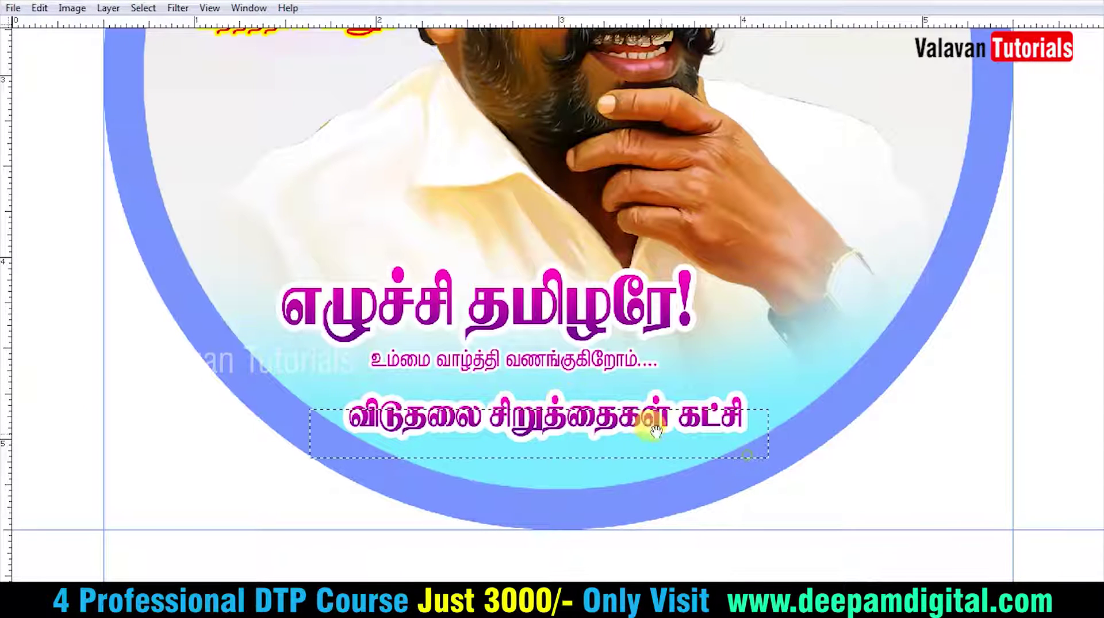
{"action": "mouse_move", "coordinate": [207, 370]}
{"action": "left_mouse_down"}
{"action": "mouse_move", "coordinate": [713, 432]}
{"action": "mouse_move", "coordinate": [931, 426]}
{"action": "left_mouse_up"}
{"action": "left_click", "coordinate": [949, 432]}
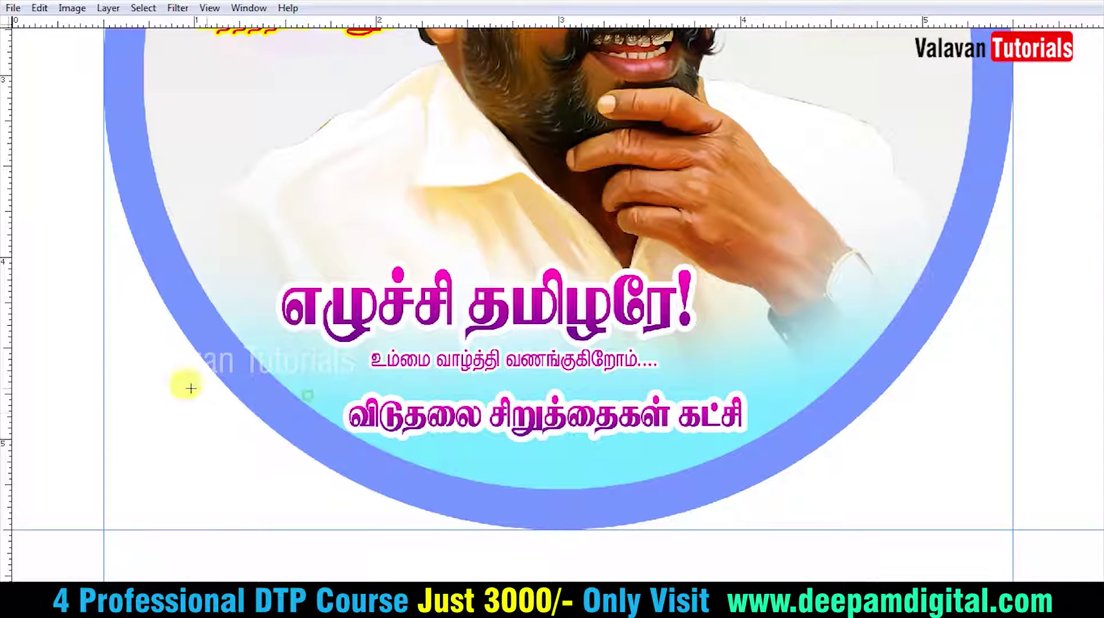
{"action": "left_click_drag", "start_coordinate": [190, 379], "coordinate": [897, 458]}
{"action": "left_click", "coordinate": [916, 456]}
{"action": "left_click", "coordinate": [222, 387]}
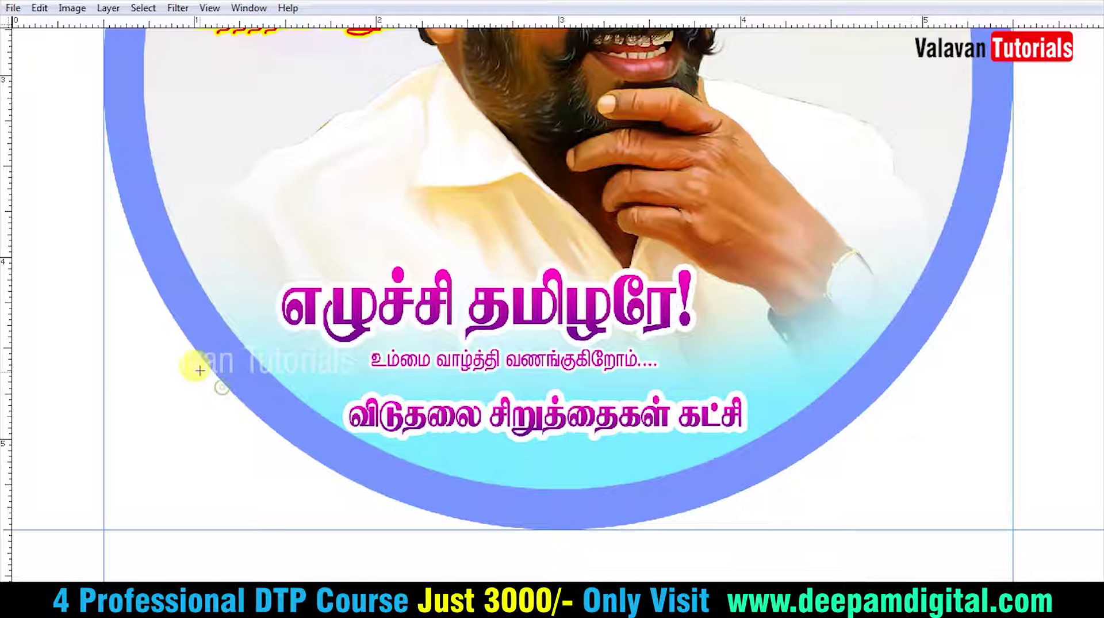
{"action": "left_click_drag", "start_coordinate": [202, 366], "coordinate": [900, 453]}
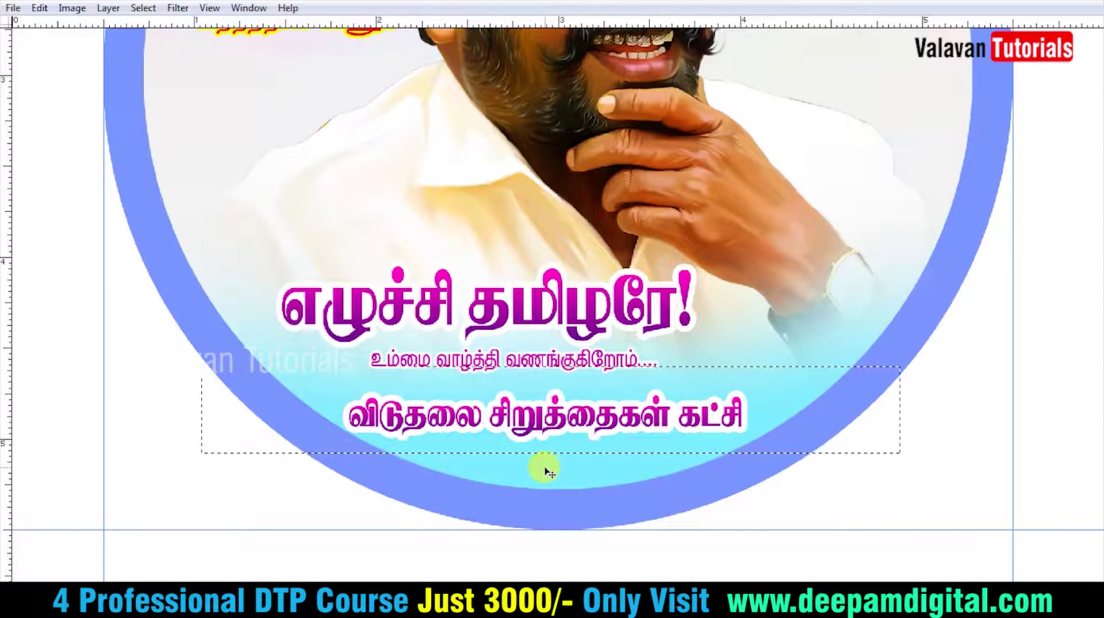
Lower the selection's top edge with Transform Selection and copy the strip to a new layer.
{"action": "key", "text": "ctrl+t"}
{"action": "left_click_drag", "start_coordinate": [569, 365], "coordinate": [577, 377]}
{"action": "key", "text": "Return"}
{"action": "key", "text": "ctrl+d"}
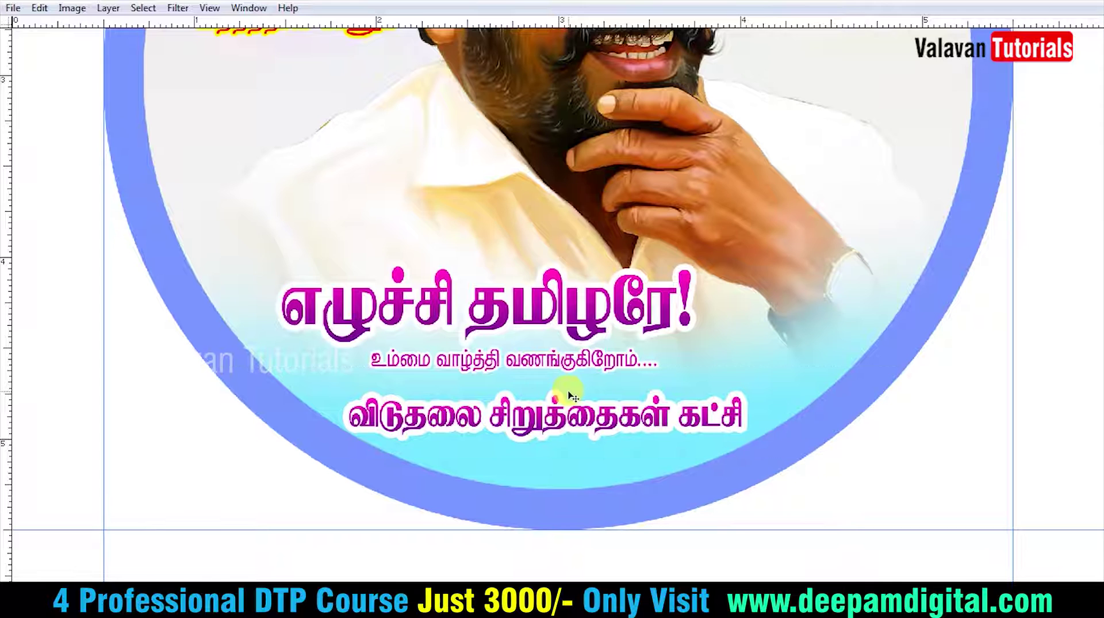
Reselect a wider bottom band behind the party name and start a Hue/Saturation adjustment.
{"action": "mouse_move", "coordinate": [270, 387]}
{"action": "left_mouse_down"}
{"action": "mouse_move", "coordinate": [602, 470]}
{"action": "mouse_move", "coordinate": [682, 471]}
{"action": "left_mouse_up"}
{"action": "left_click_drag", "start_coordinate": [253, 391], "coordinate": [838, 491]}
{"action": "left_click", "coordinate": [717, 367]}
{"action": "key", "text": "ctrl+u"}
Discard the hue shift and recolour the bottom strip to the ring's blue.
{"action": "left_click_drag", "start_coordinate": [763, 292], "coordinate": [803, 301]}
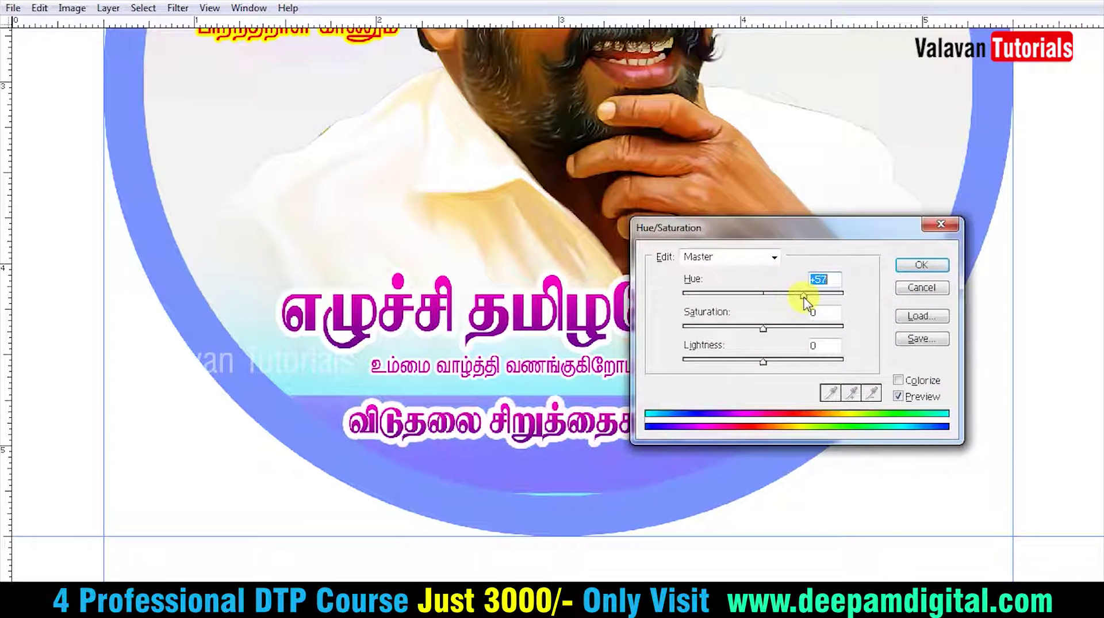
{"action": "left_click", "coordinate": [918, 288]}
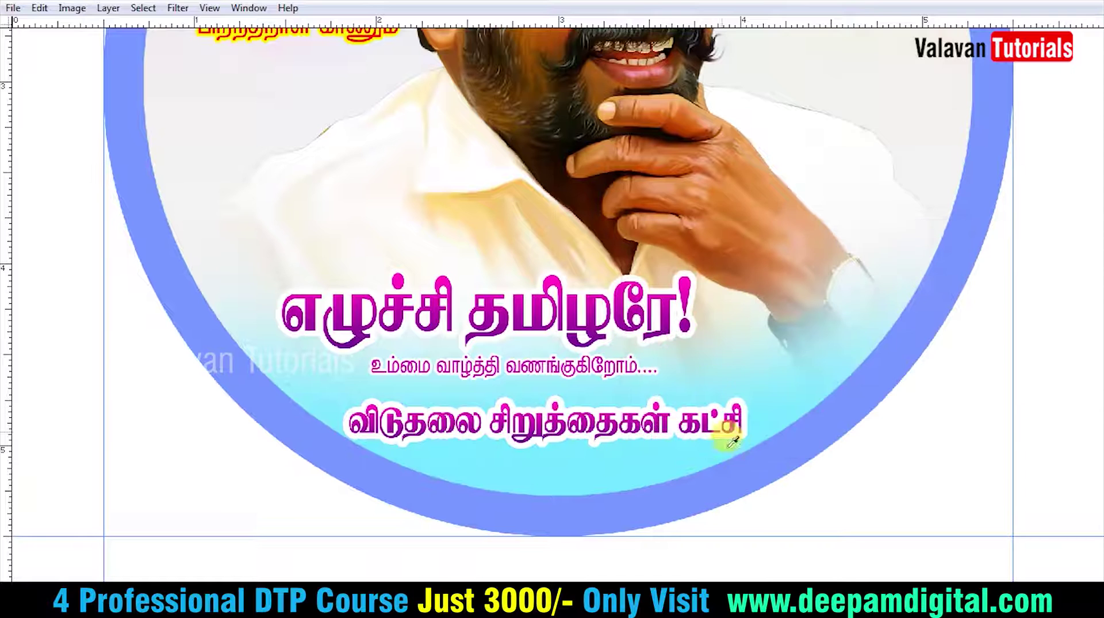
{"action": "left_click", "coordinate": [730, 476]}
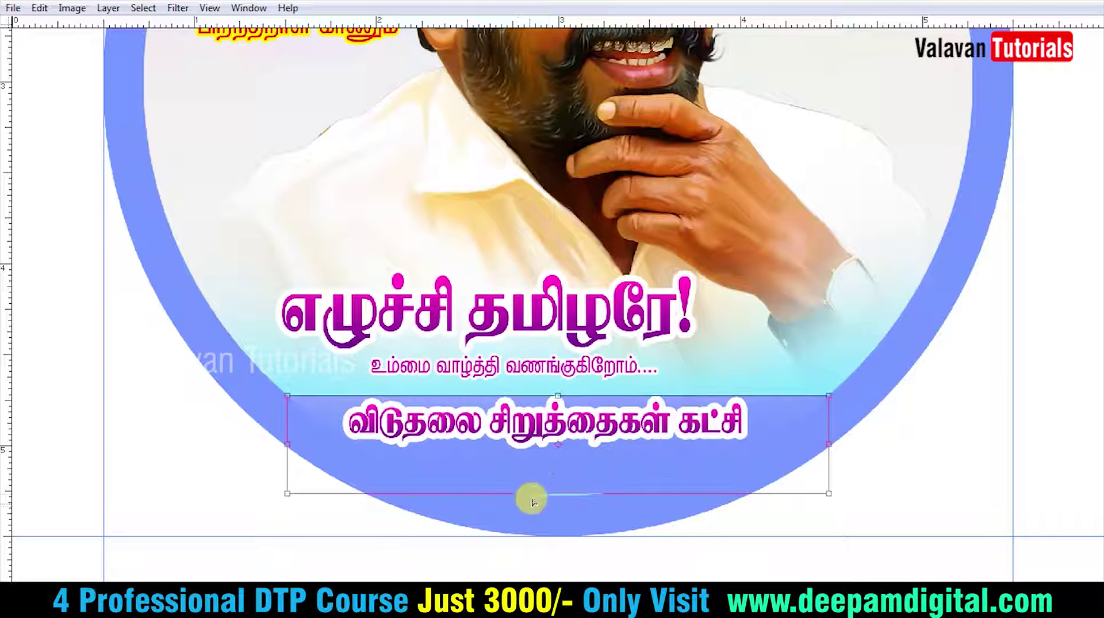
{"action": "key", "text": "Return"}
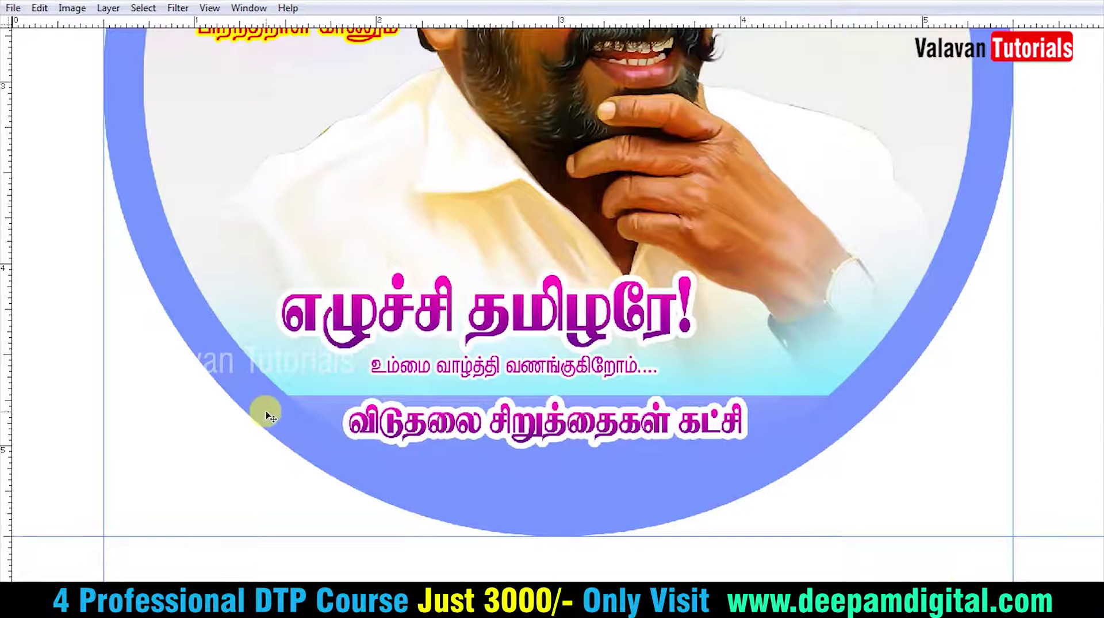
Nudge the party name left and down, stretch it wider, and make it plain white.
{"action": "left_click", "coordinate": [871, 485]}
{"action": "key", "text": "v"}
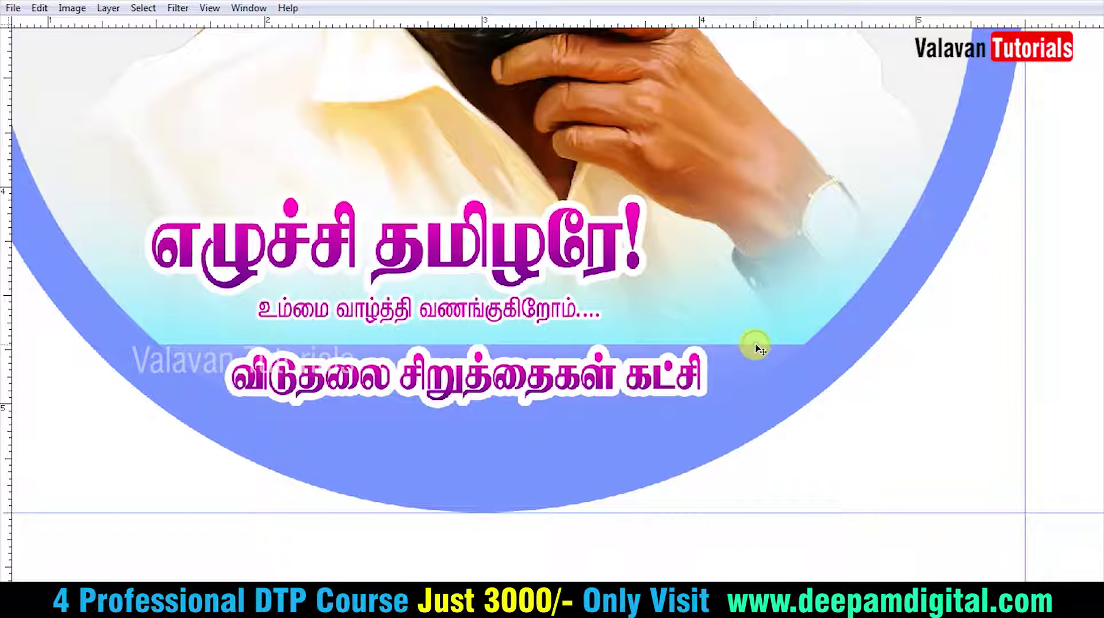
{"action": "left_click_drag", "start_coordinate": [604, 357], "coordinate": [560, 364]}
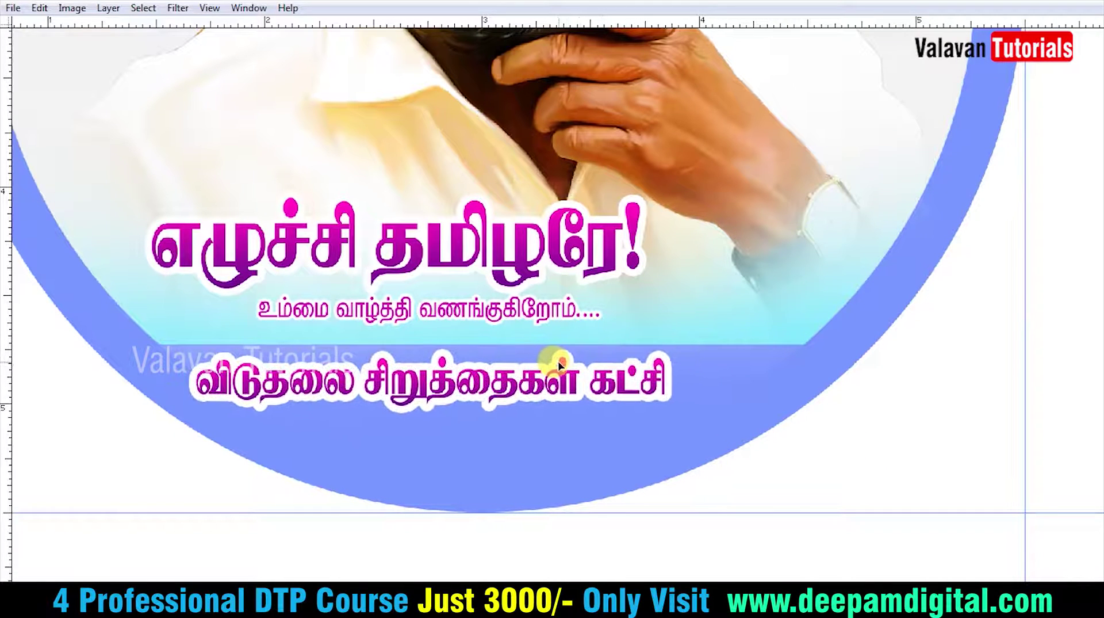
{"action": "key", "text": "ctrl+t"}
{"action": "left_click_drag", "start_coordinate": [672, 377], "coordinate": [753, 379]}
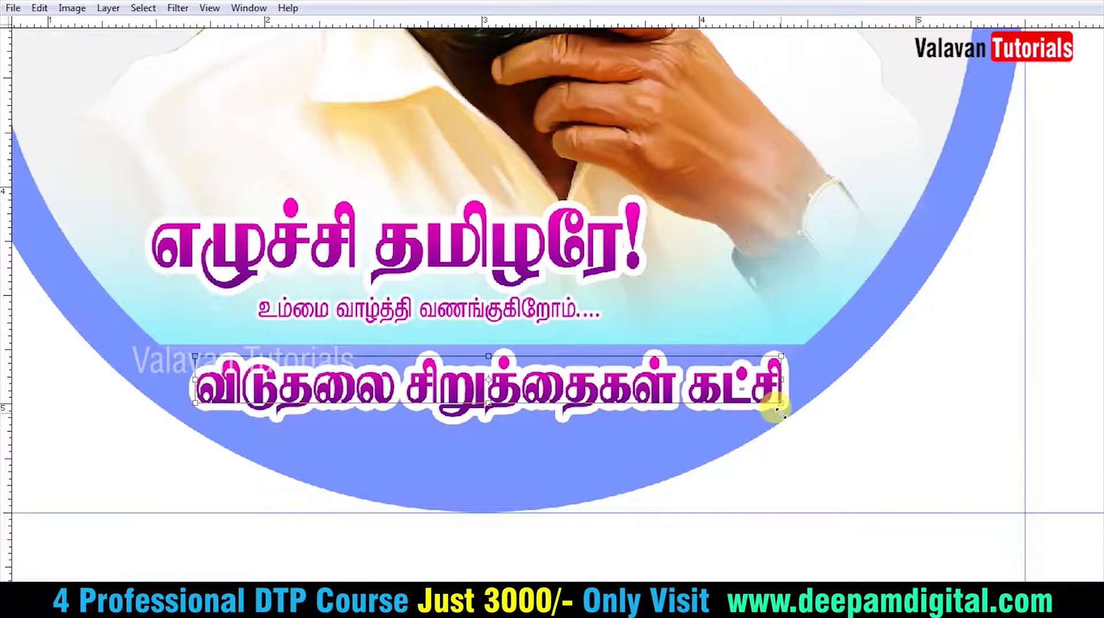
{"action": "key", "text": "Return"}
{"action": "key", "text": "ctrl+alt+g"}
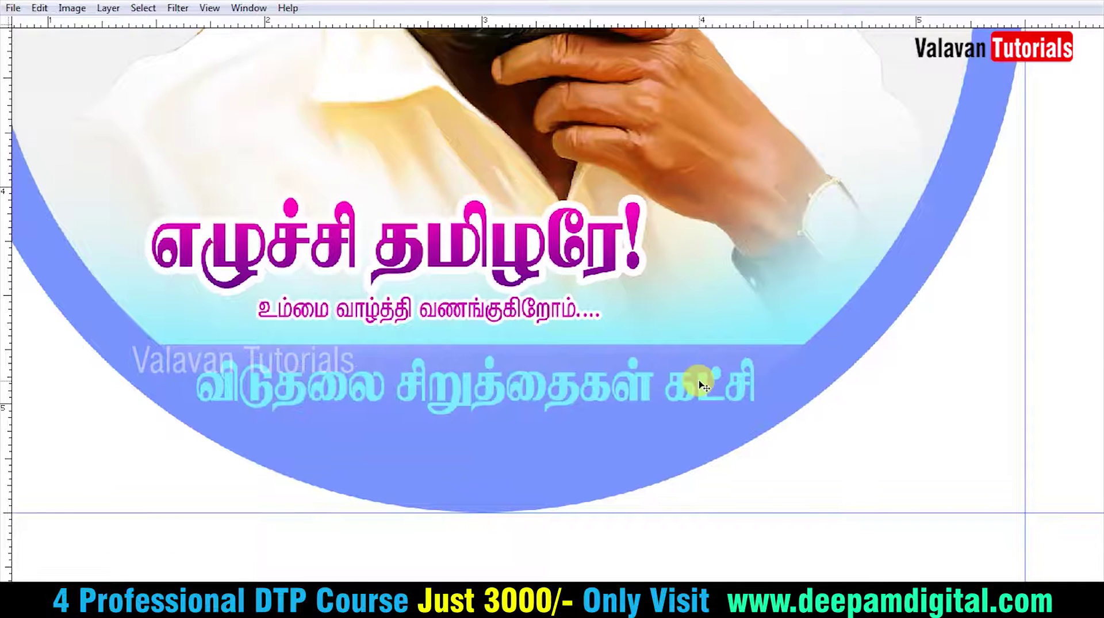
{"action": "key", "text": "ctrl+alt+g"}
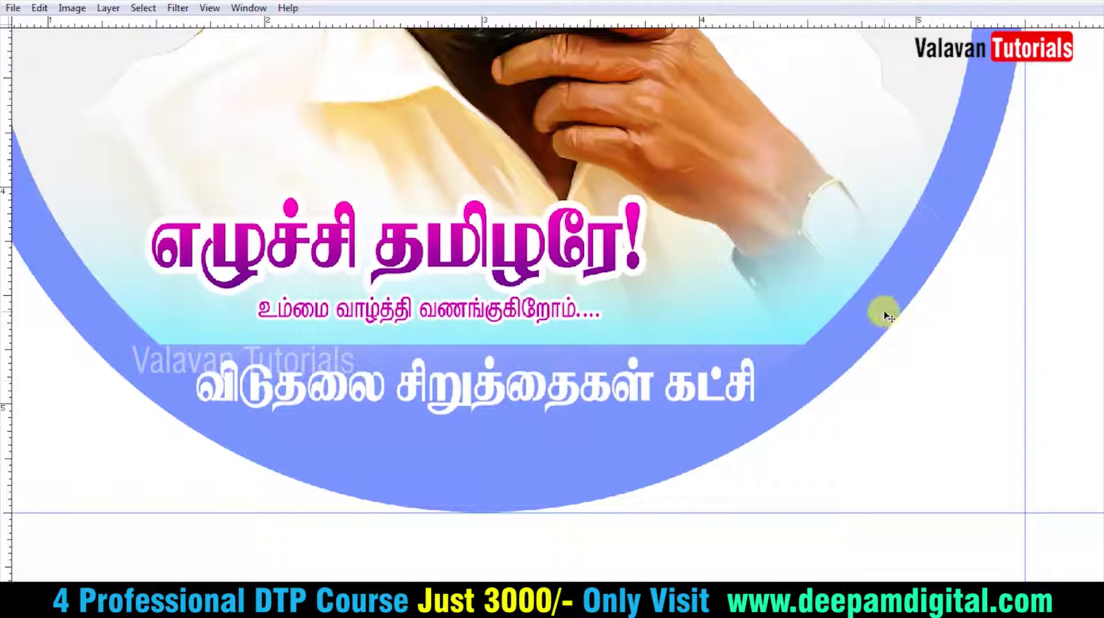
Set the foreground colour to deep blue #1135CF and fill the ring and band with it.
{"action": "key", "text": "Tab"}
{"action": "left_click", "coordinate": [27, 333]}
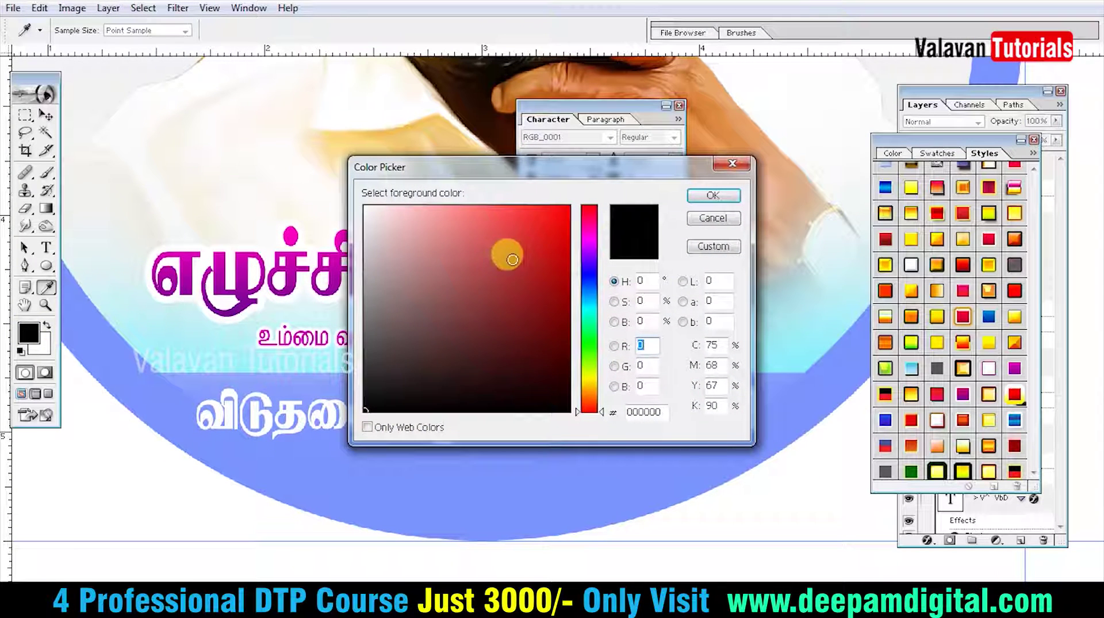
{"action": "left_click", "coordinate": [109, 371]}
{"action": "left_click", "coordinate": [553, 244]}
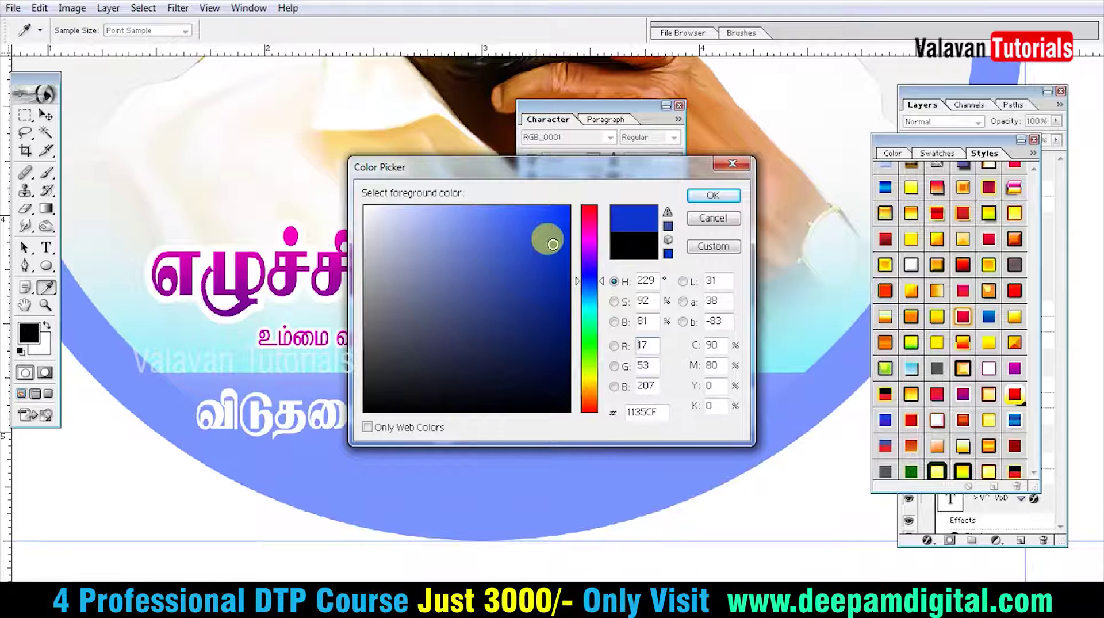
{"action": "key", "text": "Return"}
{"action": "key", "text": "ctrl+0"}
{"action": "key", "text": "Tab"}
Copy the party name below, retype it as 'வேலூர் மாவட்டம்', then centre and enlarge it.
{"action": "left_click_drag", "start_coordinate": [409, 455], "coordinate": [764, 523]}
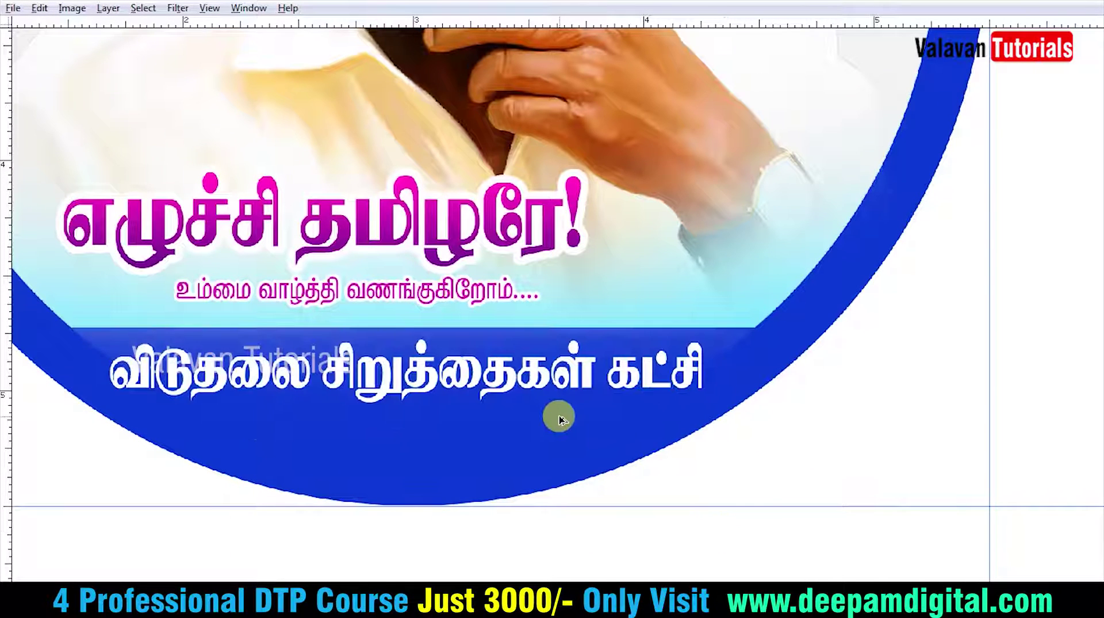
{"action": "left_click_drag", "start_coordinate": [273, 365], "coordinate": [384, 352]}
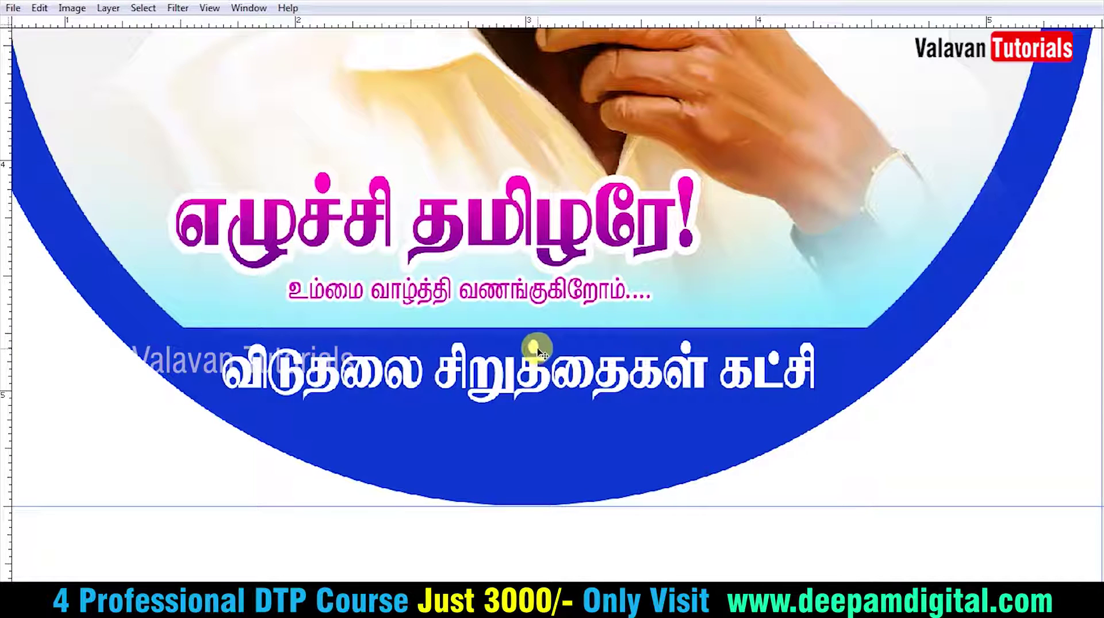
{"action": "left_click_drag", "start_coordinate": [538, 350], "coordinate": [566, 461]}
{"action": "double_click", "coordinate": [565, 461]}
{"action": "type", "text": "லூர் ம"}
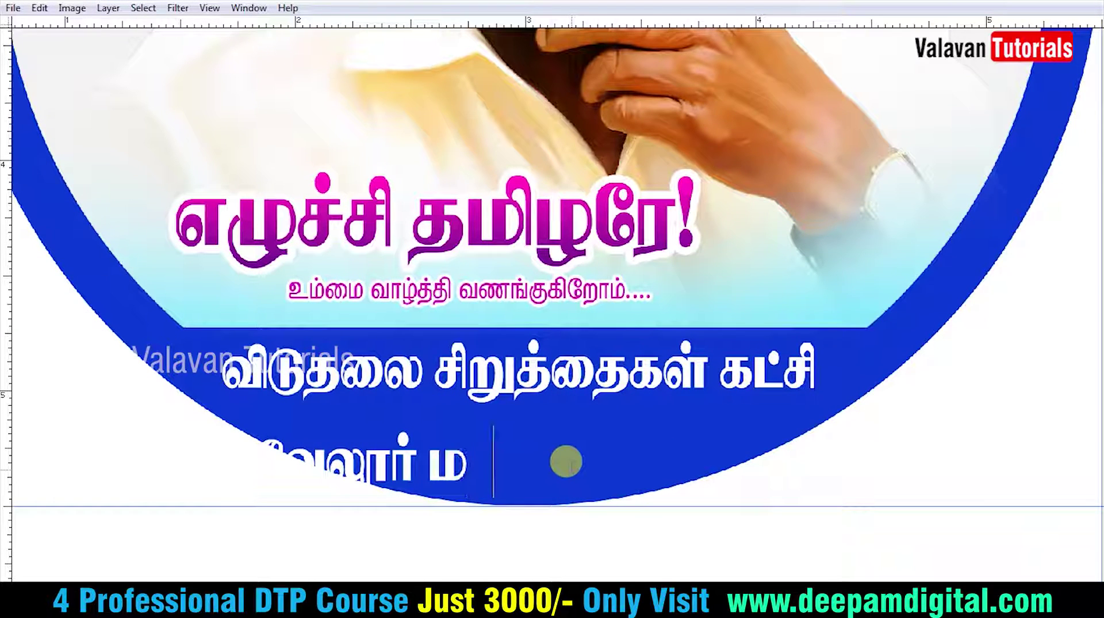
{"action": "type", "text": "ாவட்டம்"}
{"action": "key", "text": "ctrl+shift+c"}
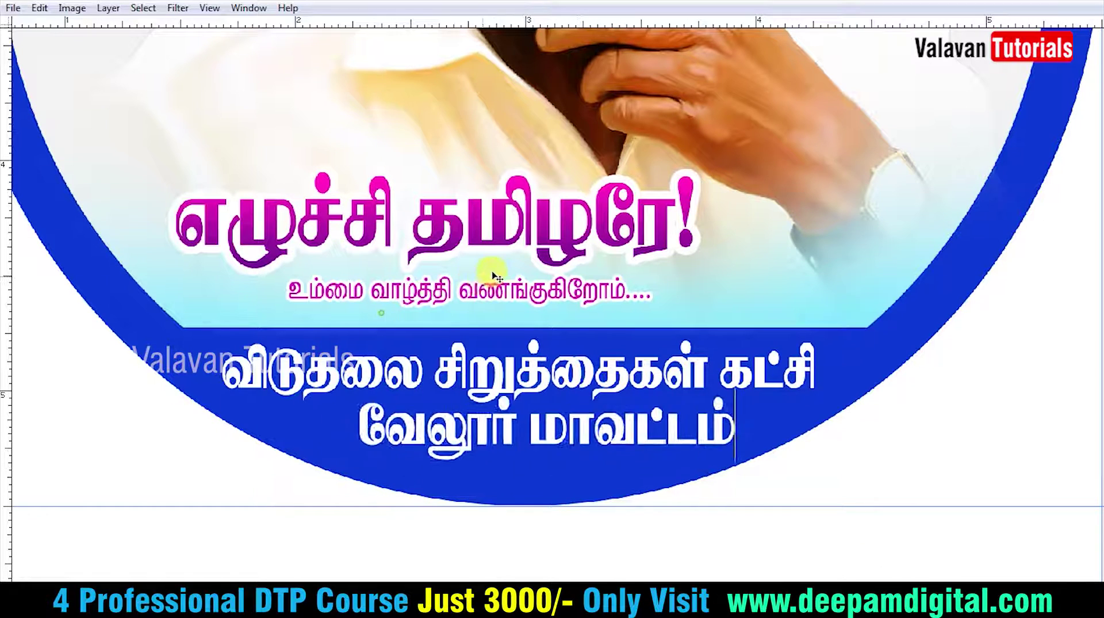
{"action": "key", "text": "ctrl+shift+period"}
{"action": "key", "text": "ctrl+shift+period"}
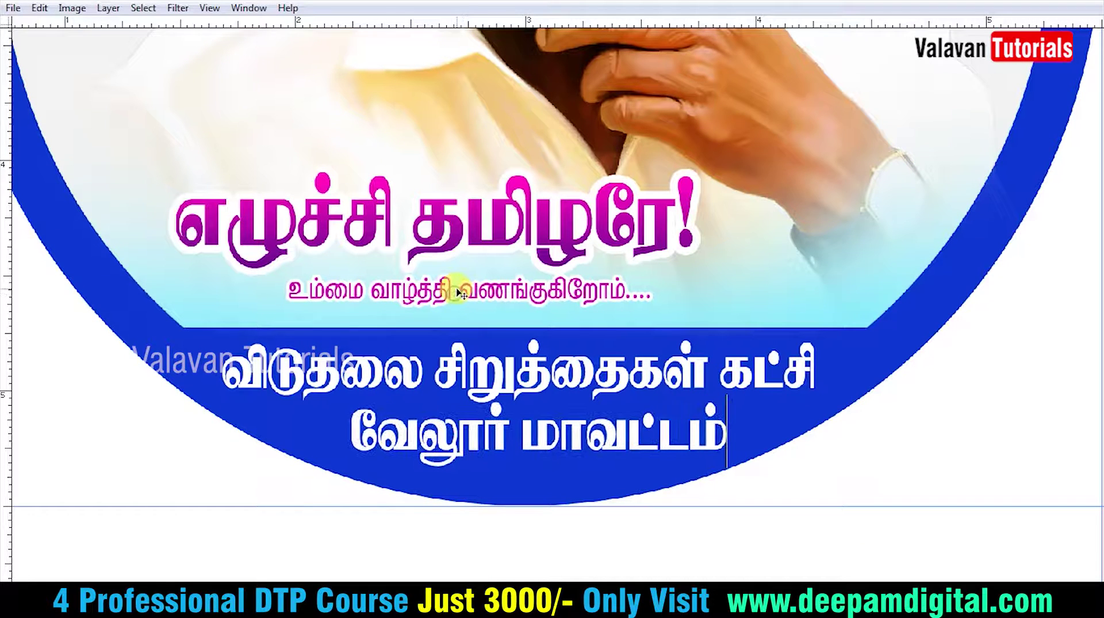
{"action": "key", "text": "ctrl+0"}
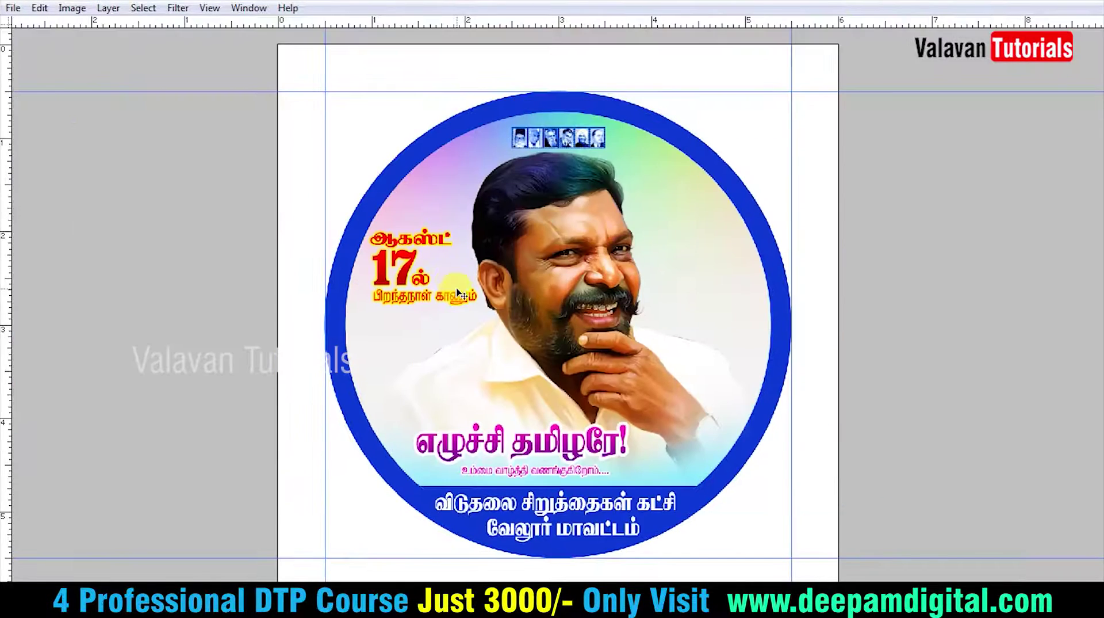
Fit the poster on screen, sample a light cyan, and fill the page background with it.
{"action": "key", "text": "ctrl+minus"}
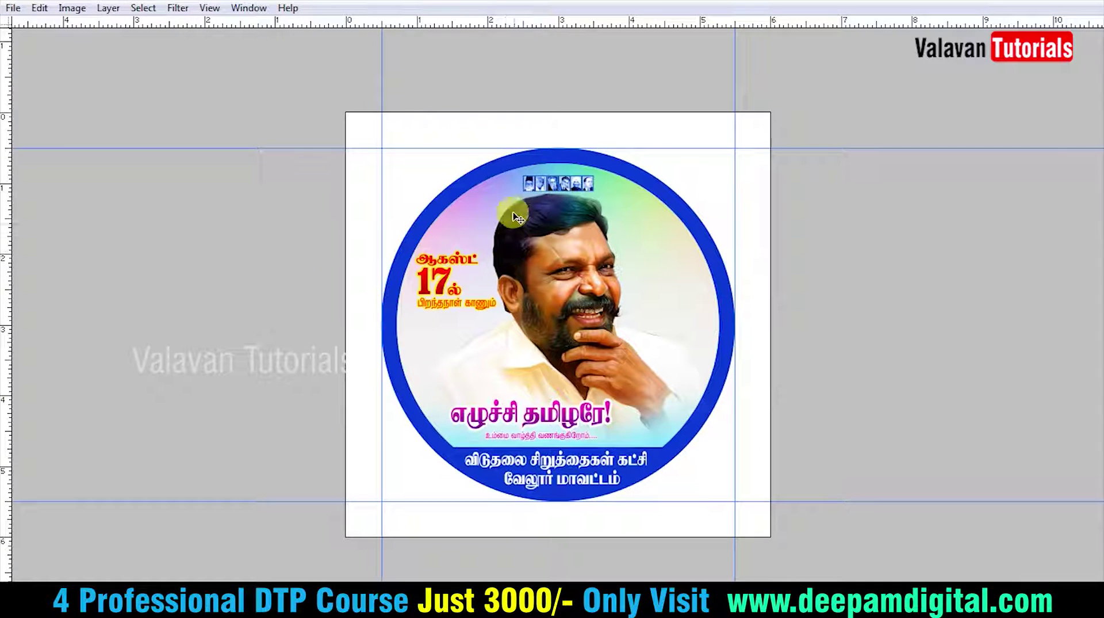
{"action": "key", "text": "ctrl+l"}
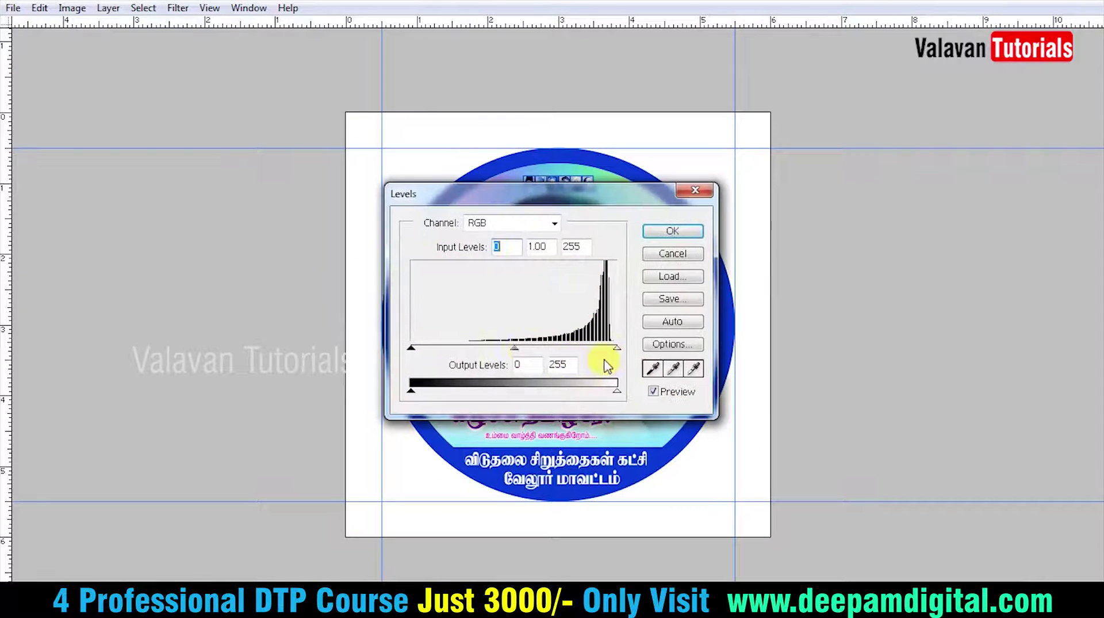
{"action": "key", "text": "Return"}
{"action": "key", "text": "z"}
{"action": "right_click", "coordinate": [591, 323]}
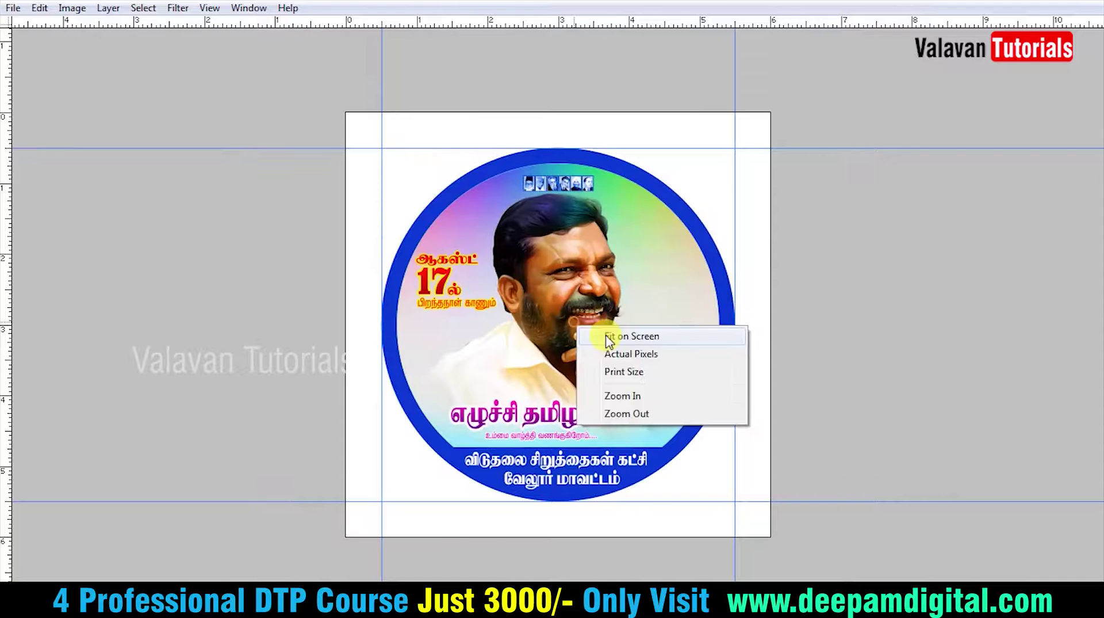
{"action": "left_click", "coordinate": [605, 336]}
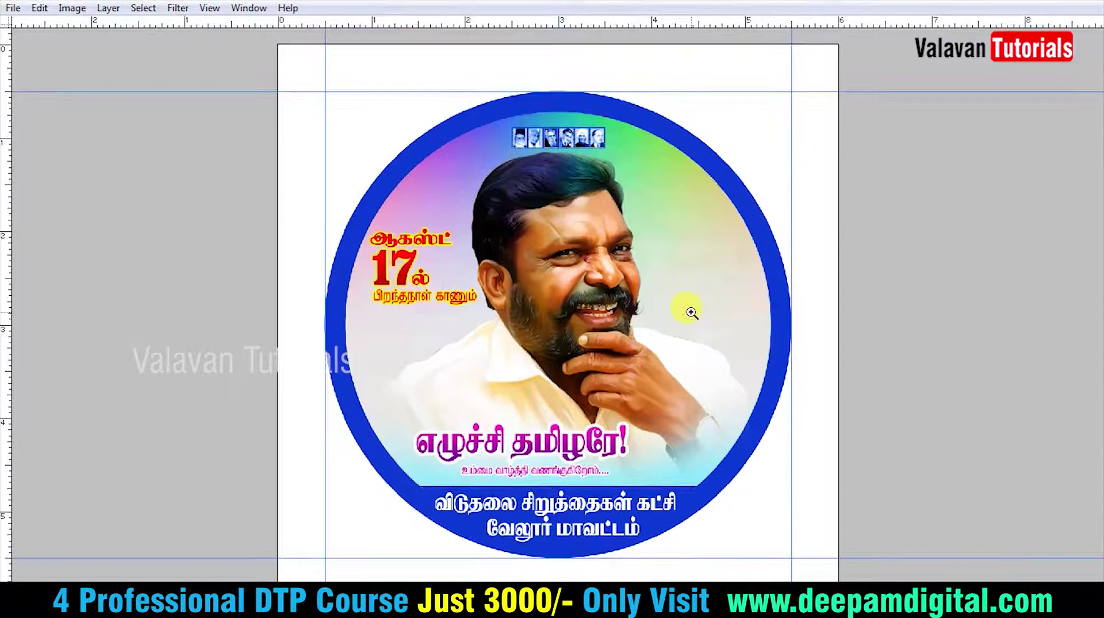
{"action": "left_click", "coordinate": [692, 312], "text": "alt"}
{"action": "key", "text": "ctrl+plus"}
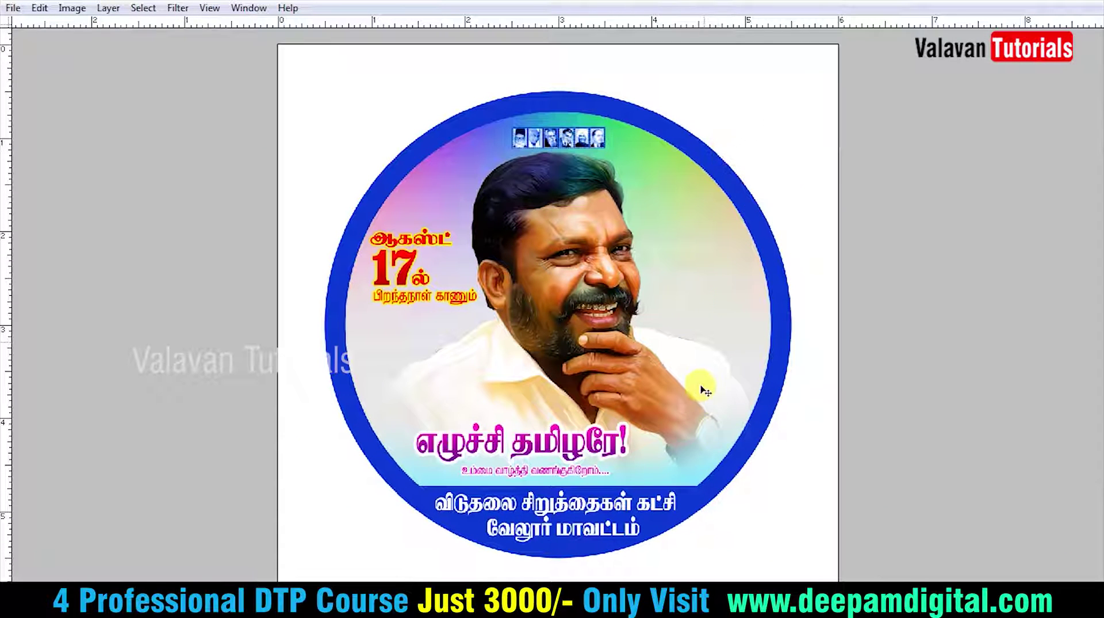
{"action": "key", "text": "i"}
{"action": "key", "text": "v"}
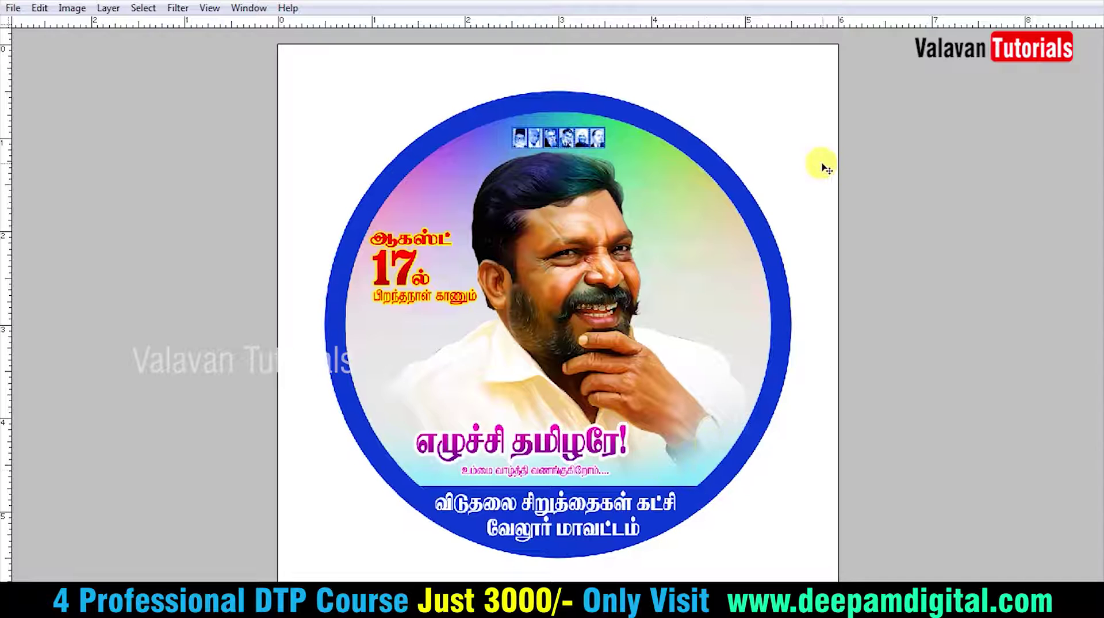
{"action": "key", "text": "alt+BackSpace"}
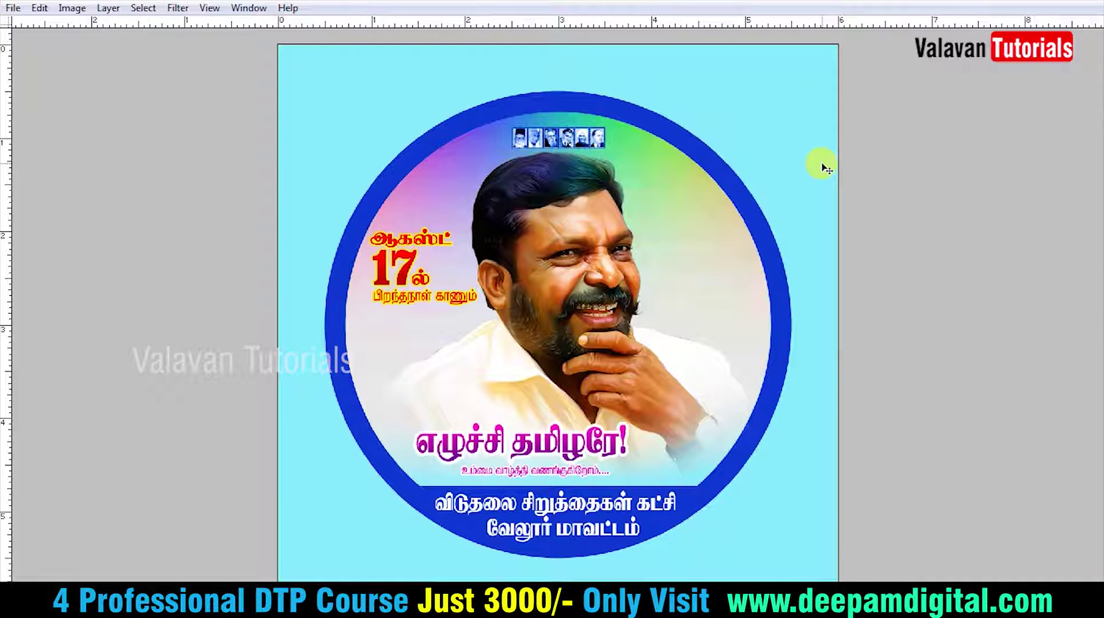
{"action": "key", "text": "ctrl+Tab"}
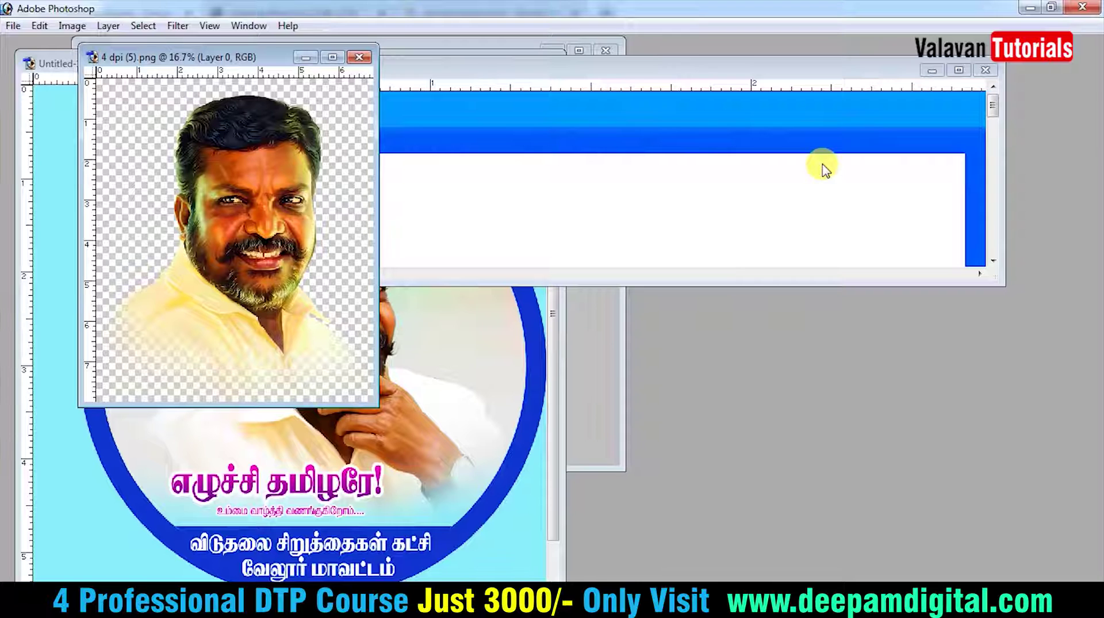
{"action": "left_click", "coordinate": [825, 170]}
{"action": "key", "text": "f"}
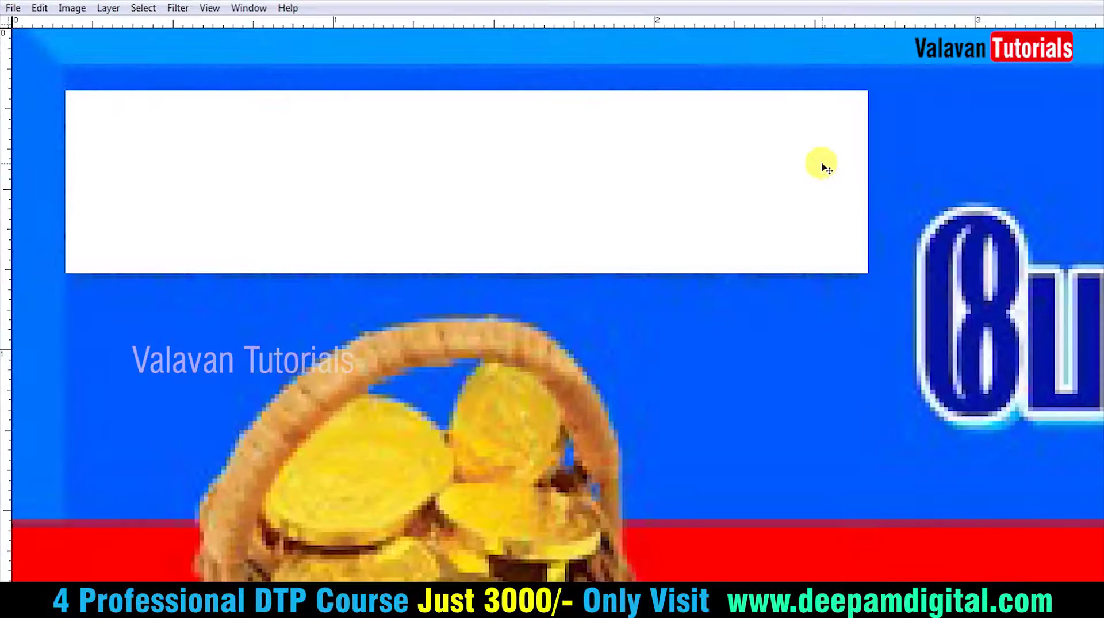
{"action": "key", "text": "ctrl+Tab"}
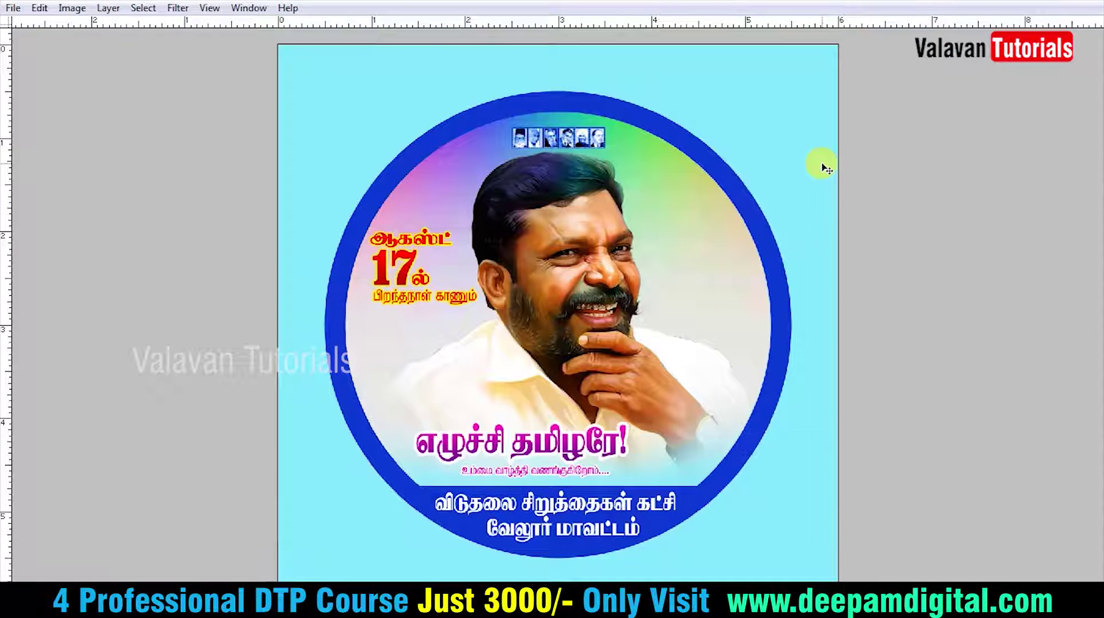
{"action": "key", "text": "ctrl+minus"}
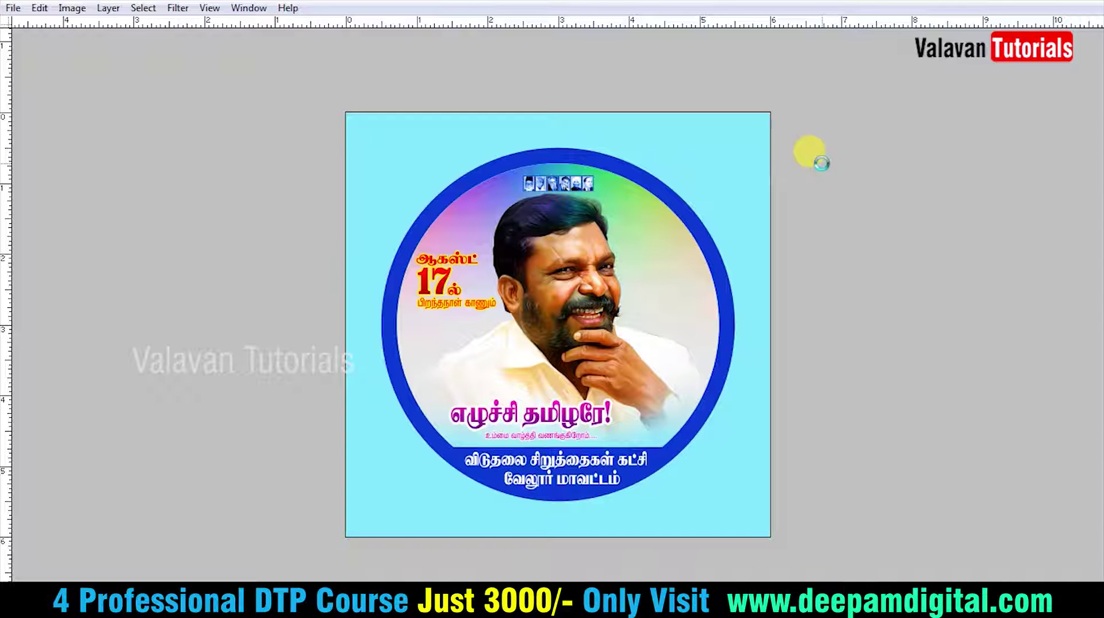
{"action": "key", "text": "ctrl+s"}
Enter a file name starting '5x' and save the poster as a layered PSD.
{"action": "type", "text": "5x"}
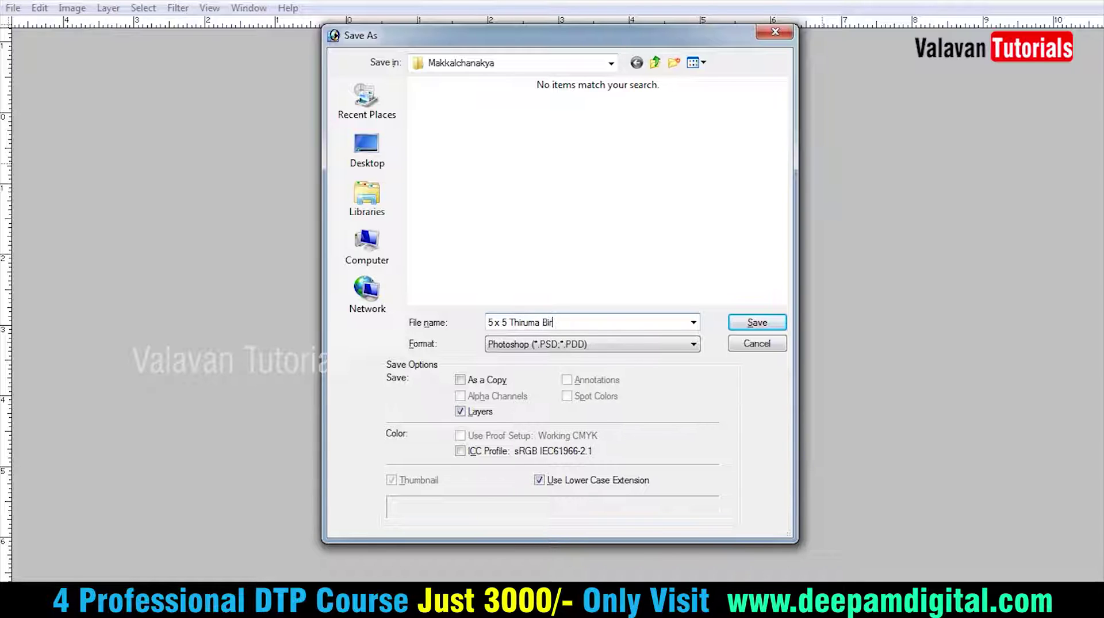
{"action": "key", "text": "Return"}
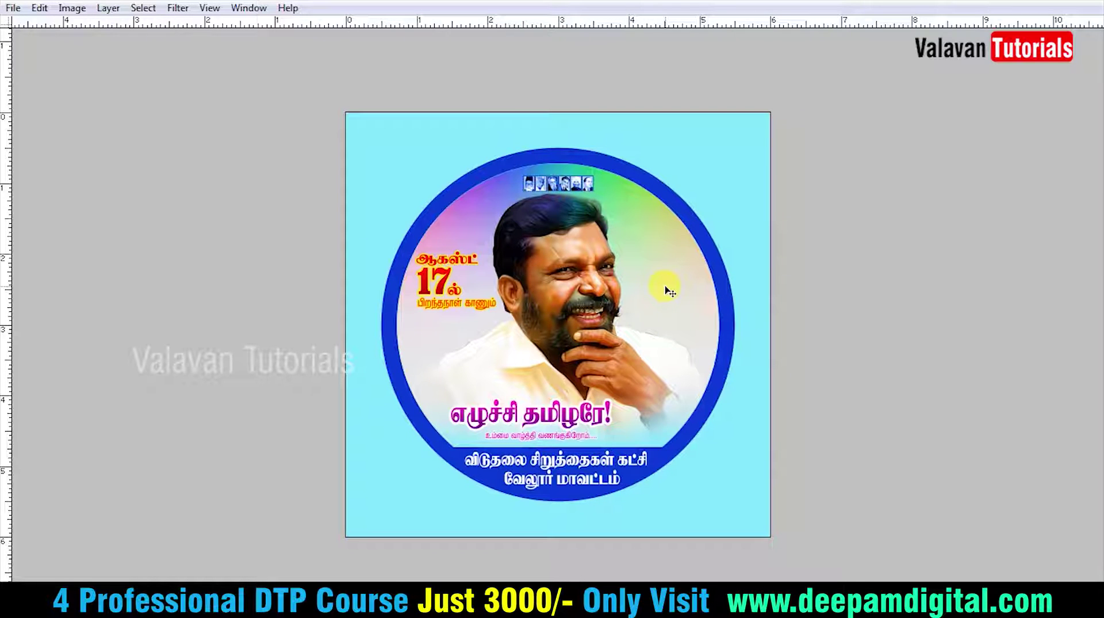